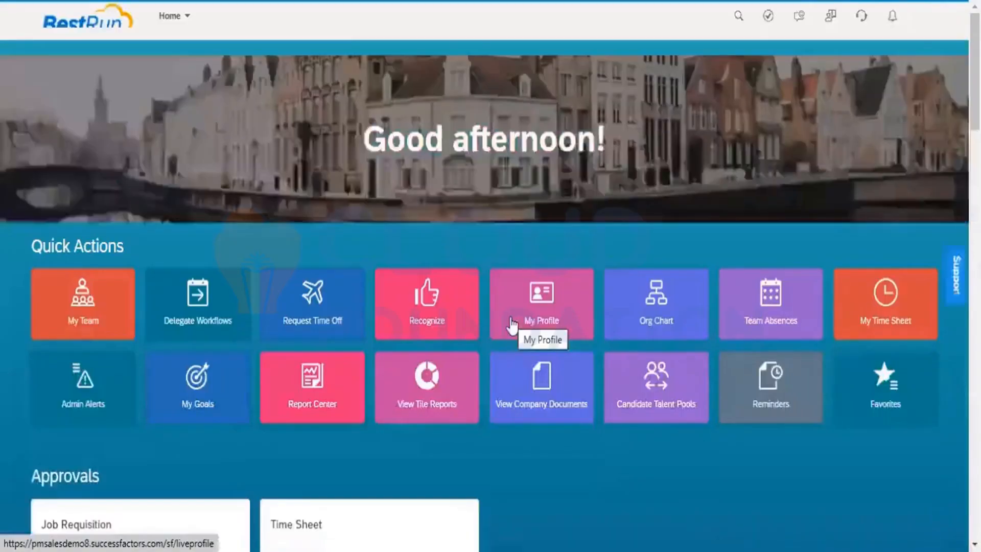
Find the Employee Export action via search and download the user import CSV template
left_click(543, 16)
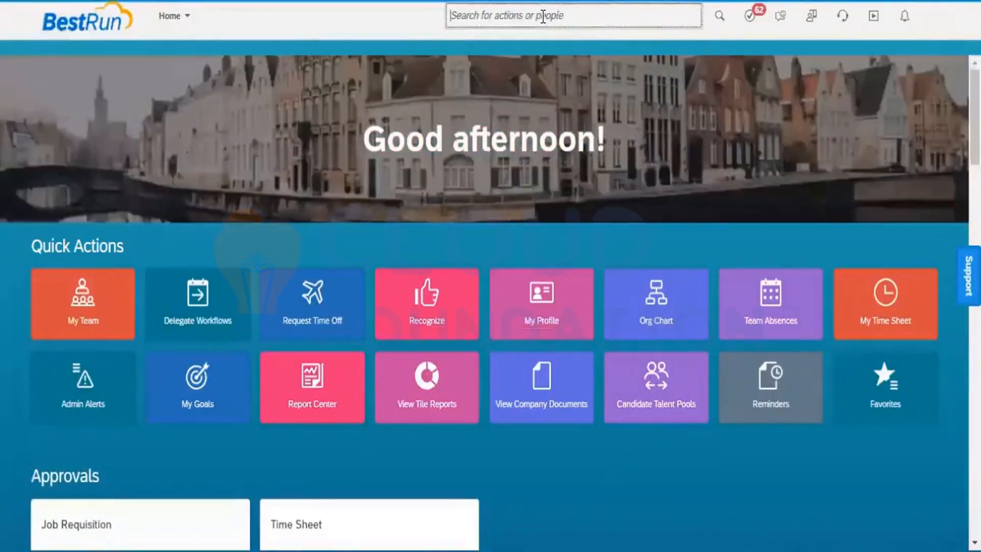
type("emplo")
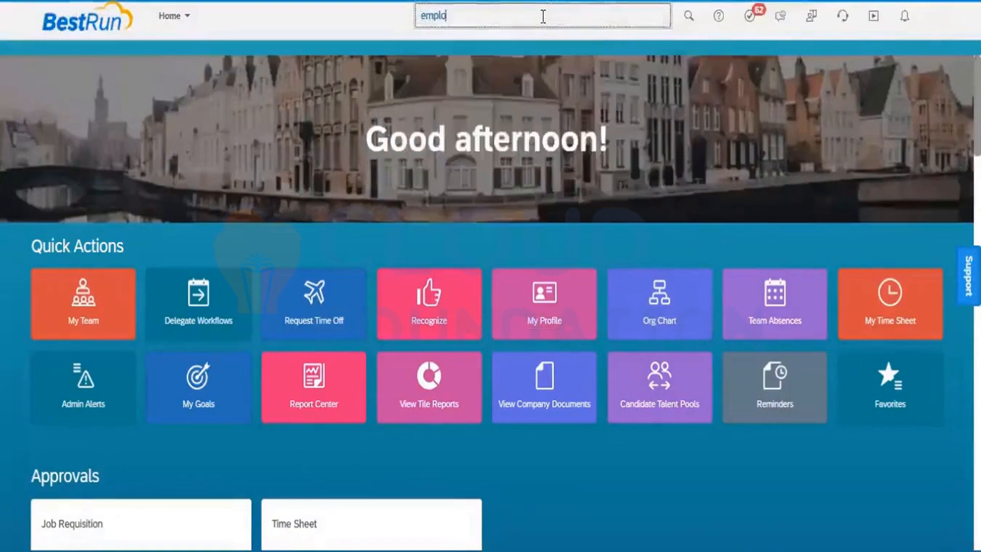
type("yee expo")
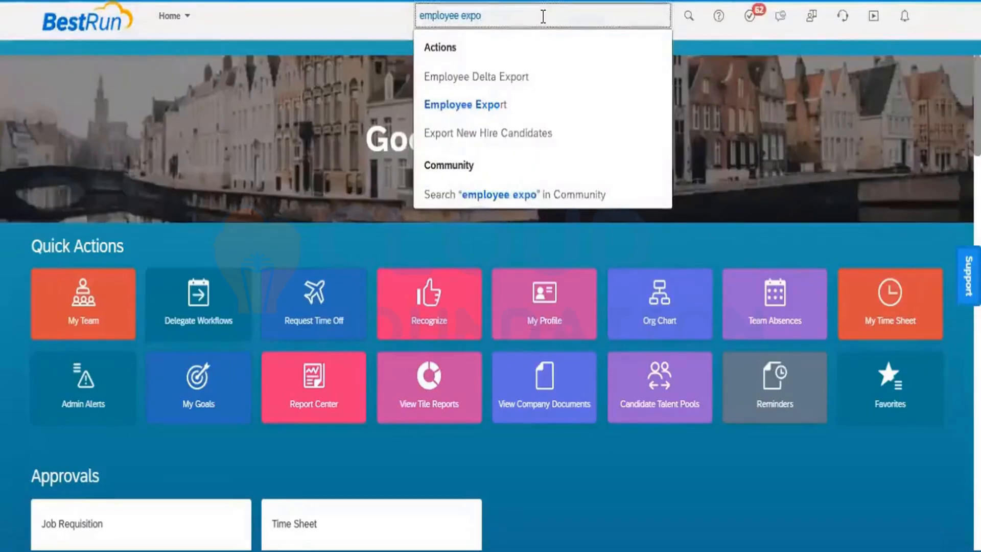
left_click(481, 105)
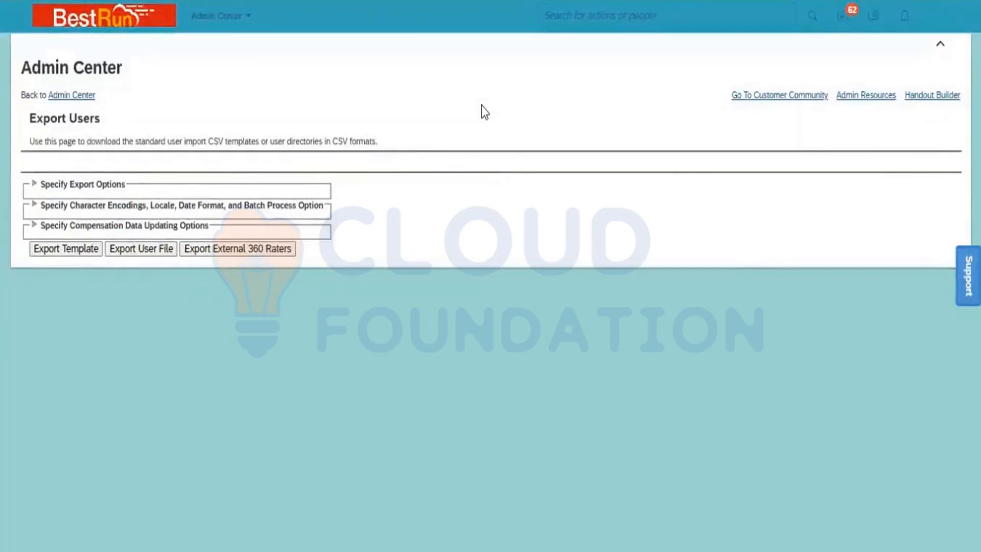
left_click(57, 250)
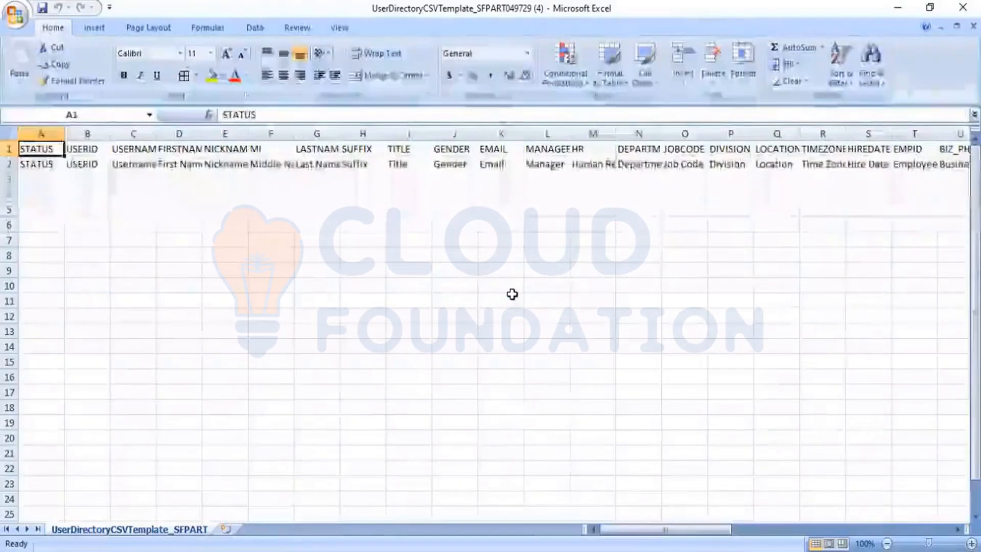
Review the description row and empty row 3 across the columns up to DISPLAYNAME
key("Down")
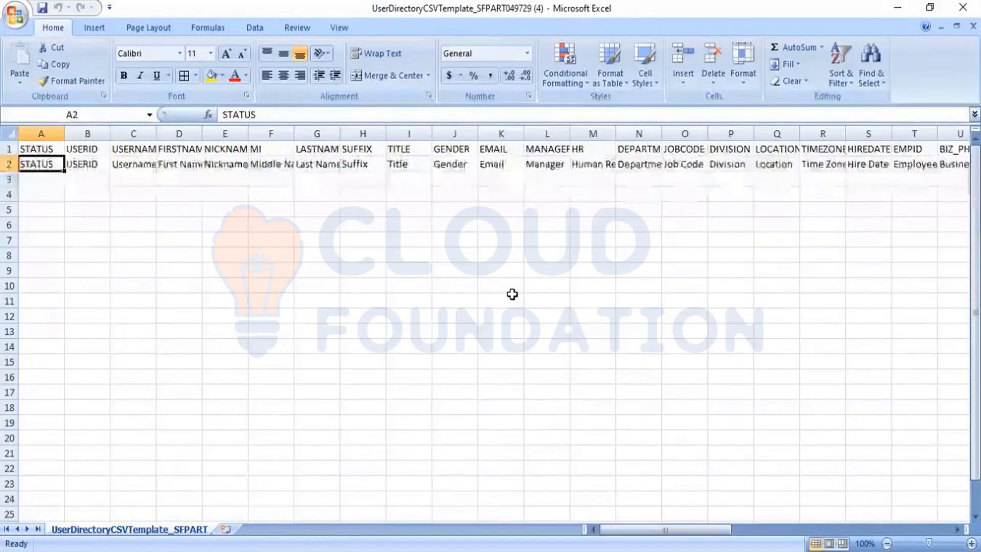
key("Down")
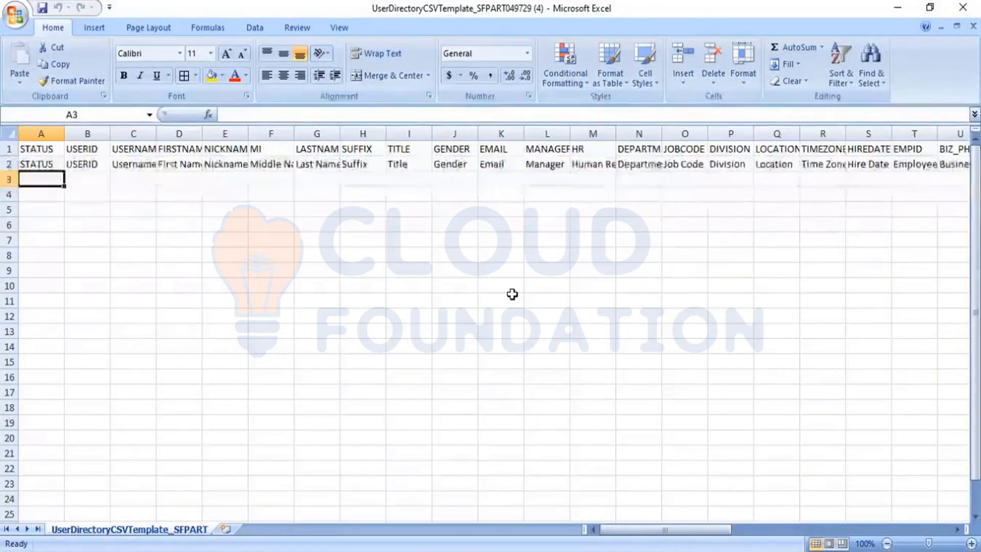
key("Up")
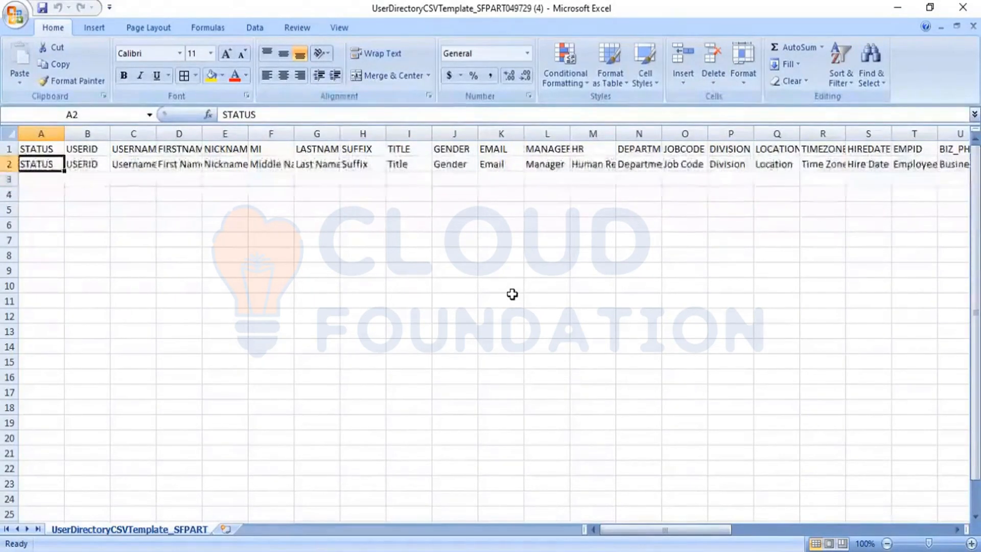
key("Down")
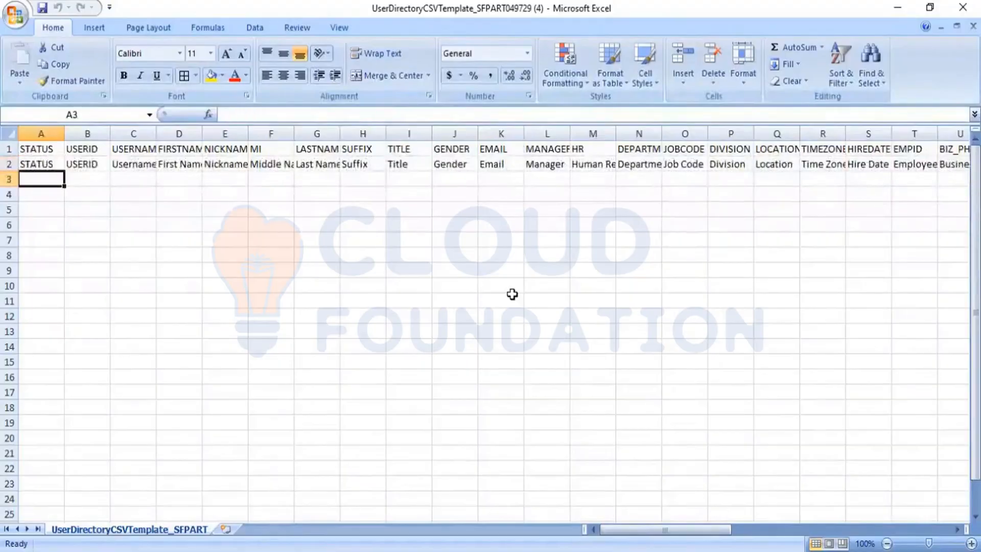
key("Right")
key("Right")
key("Right")
key("Right")
key("Right")
key("Right")
key("Right")
key("Right")
key("Right")
key("Right")
key("Right")
key("Right")
key("Right")
key("Right")
key("Right")
key("Right")
key("Right")
key("Right")
key("Right")
key("Right")
key("Right")
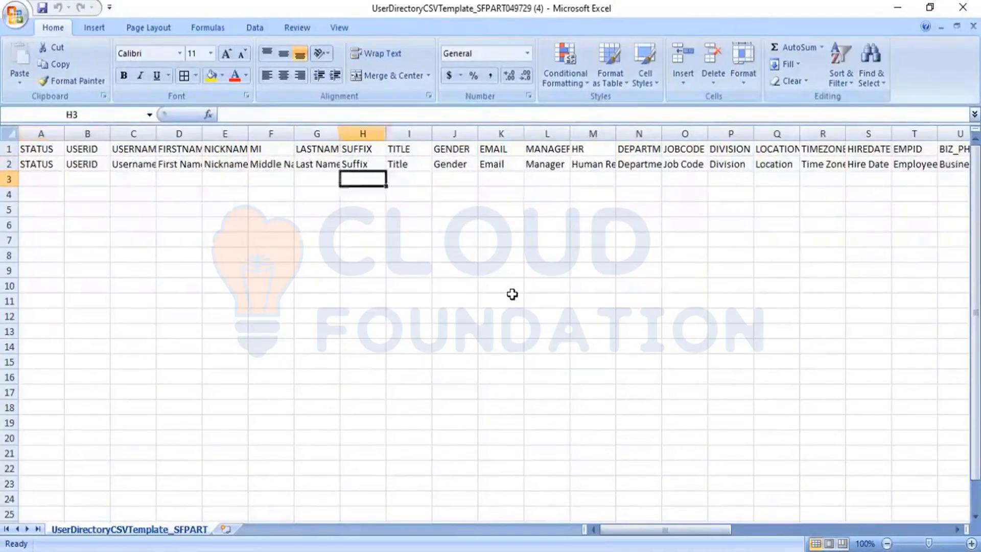
key("Right")
key("Right")
key("Right")
key("Right")
key("Right")
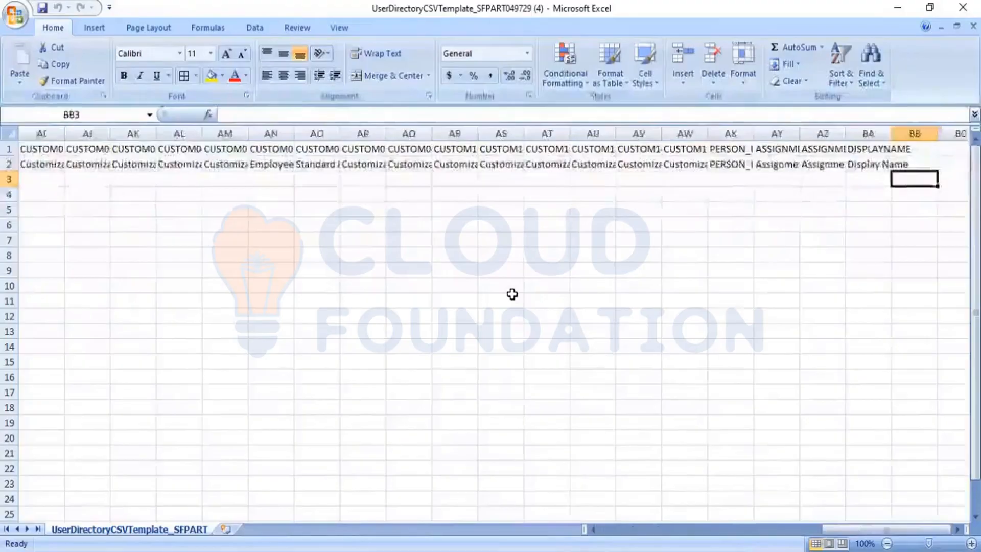
key("Left")
key("Left")
key("Left")
key("Left")
key("Left")
key("Left")
key("Left")
key("Left")
key("Left")
key("Left")
key("Left")
key("Left")
key("Left")
key("Left")
key("Left")
key("Left")
key("Left")
key("Left")
key("Left")
key("Left")
key("Left")
key("Left")
key("Left")
key("Left")
key("Left")
key("Left")
key("Left")
key("Left")
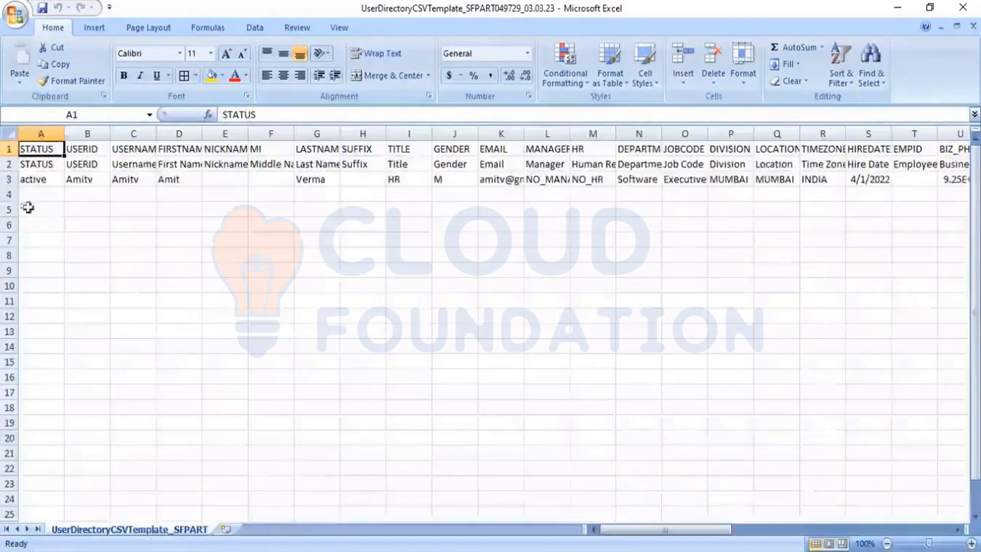
Copy the filled-in employee row from the old workbook into row 3 of the new template
left_click(11, 180)
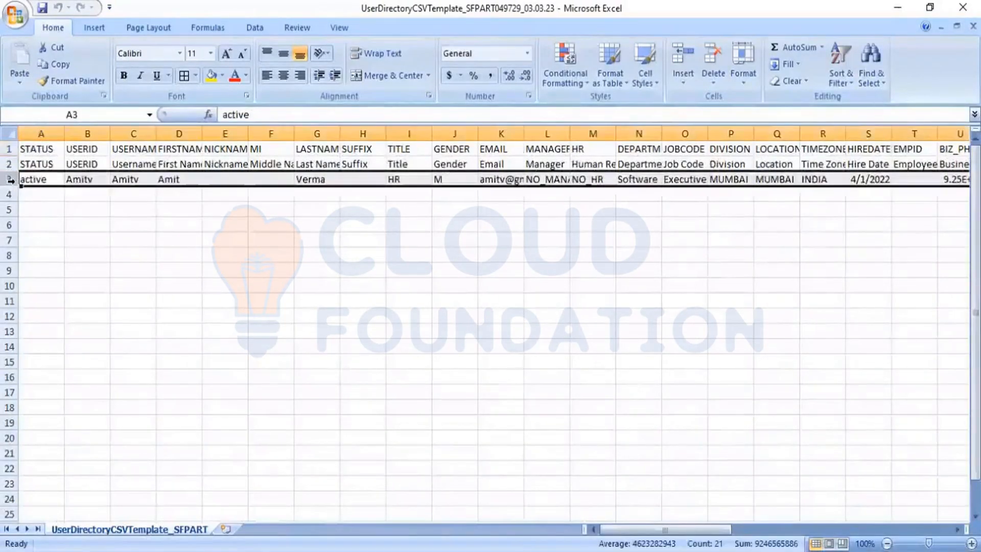
key("ctrl+c")
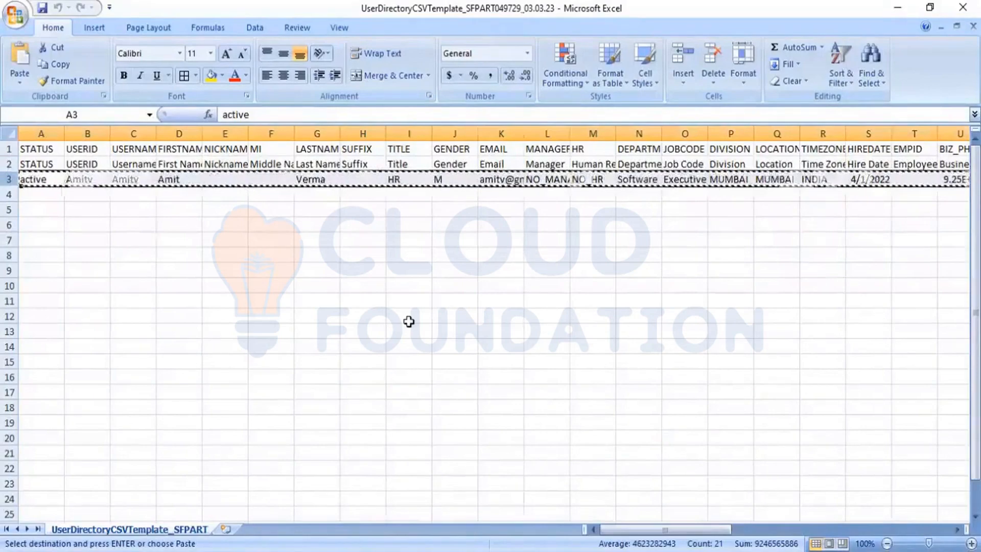
key("ctrl+Tab")
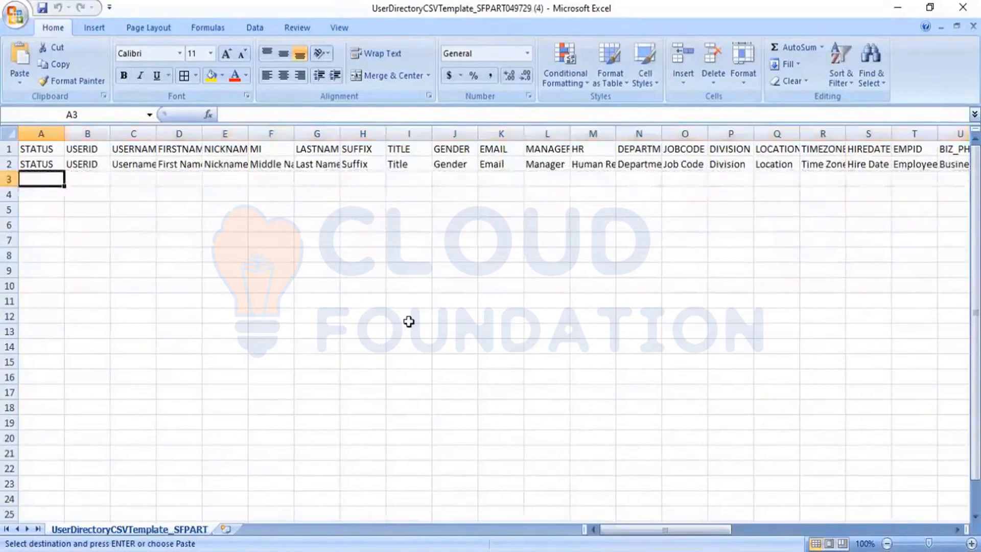
key("ctrl+v")
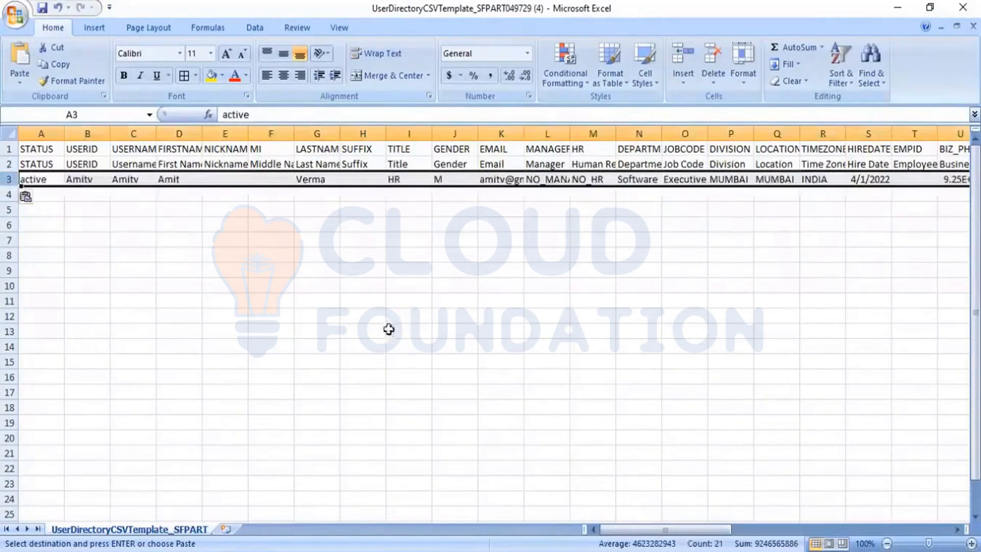
left_click(351, 317)
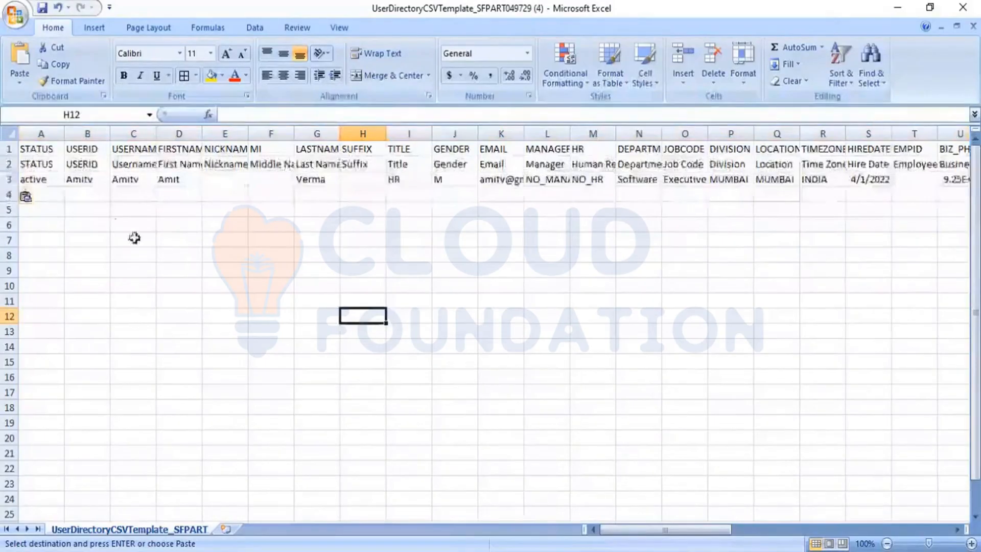
left_click(43, 181)
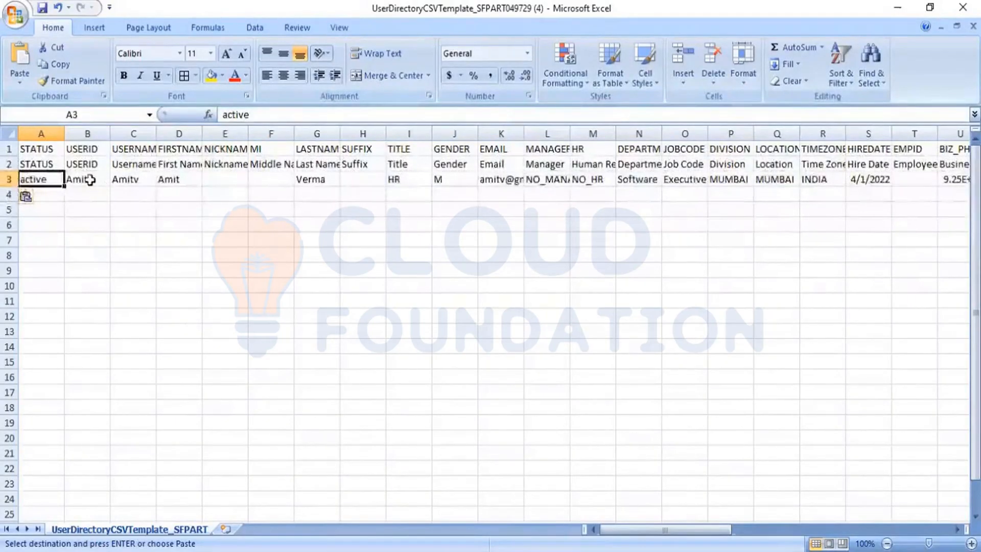
Replace the user ID, username, first name and last name with the new employee's details
left_click(88, 183)
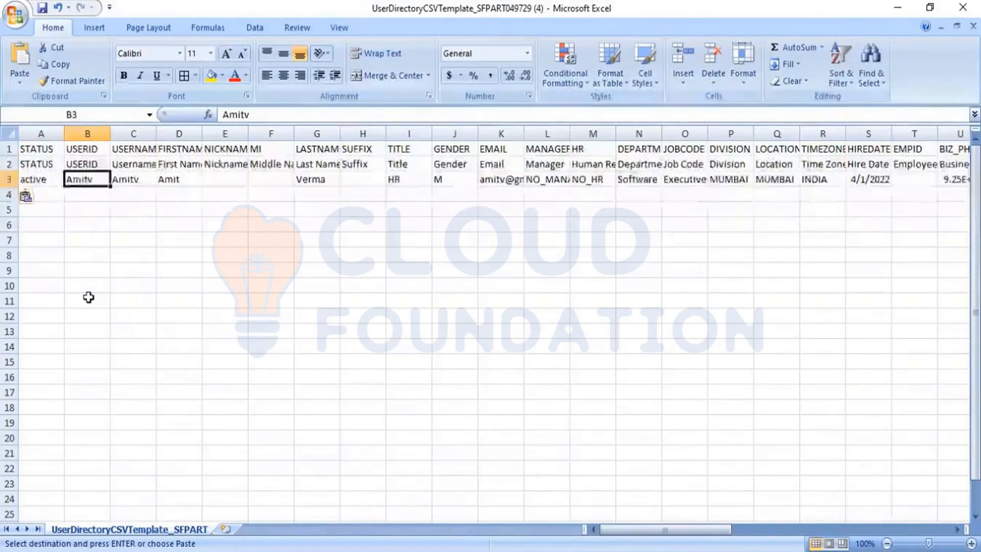
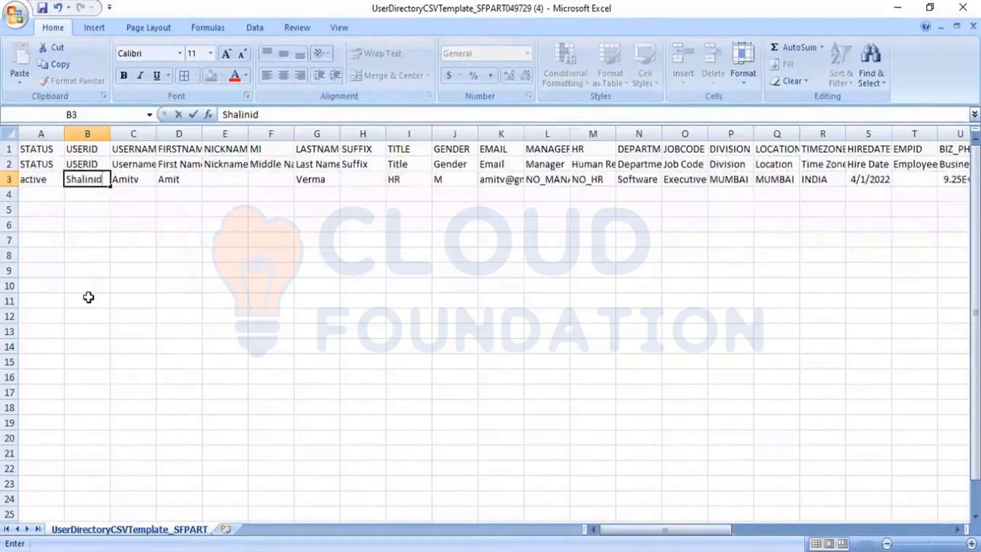
key("Tab")
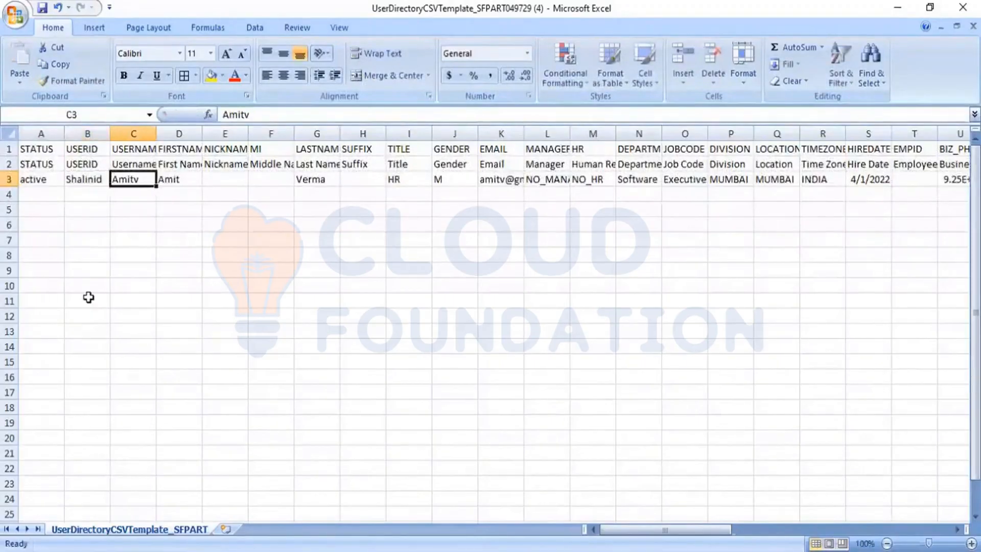
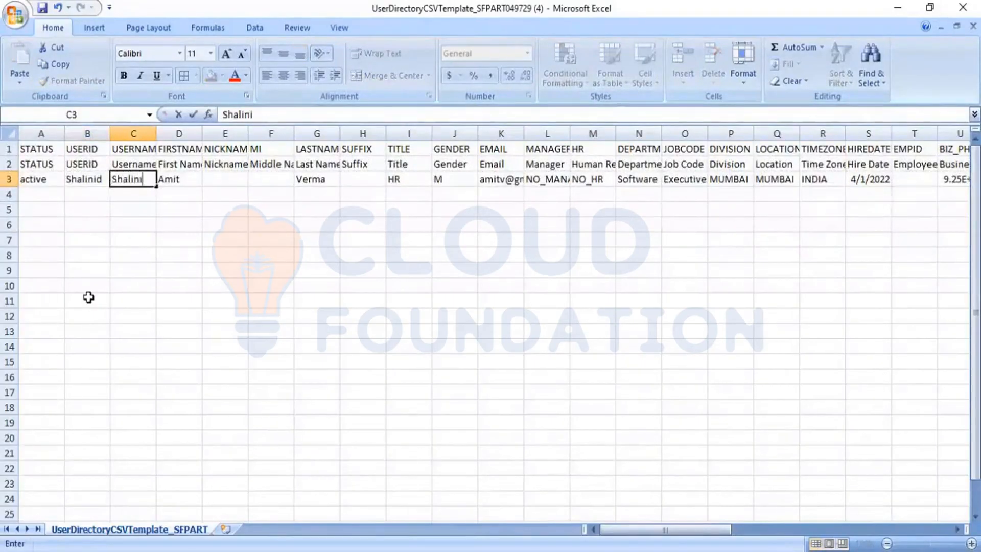
key("Tab")
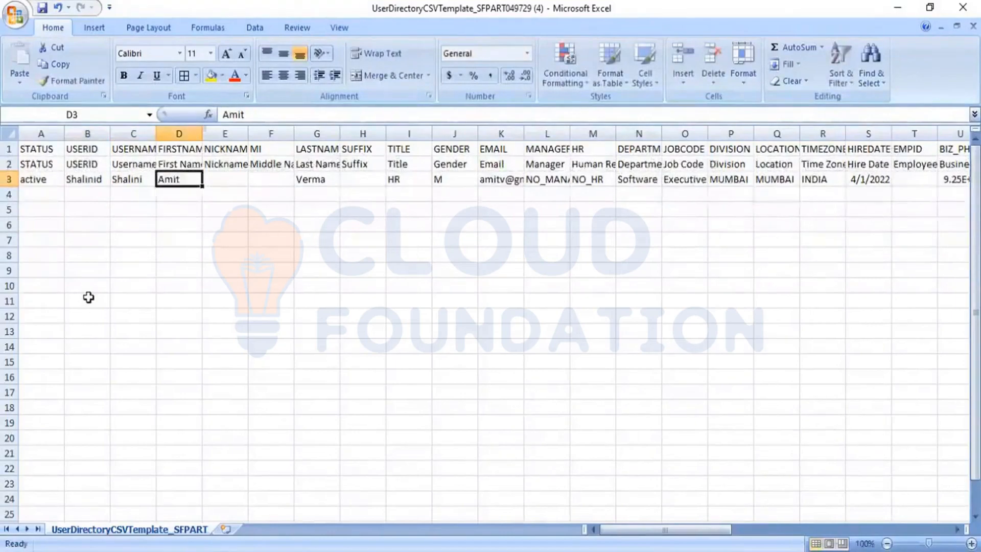
key("Left")
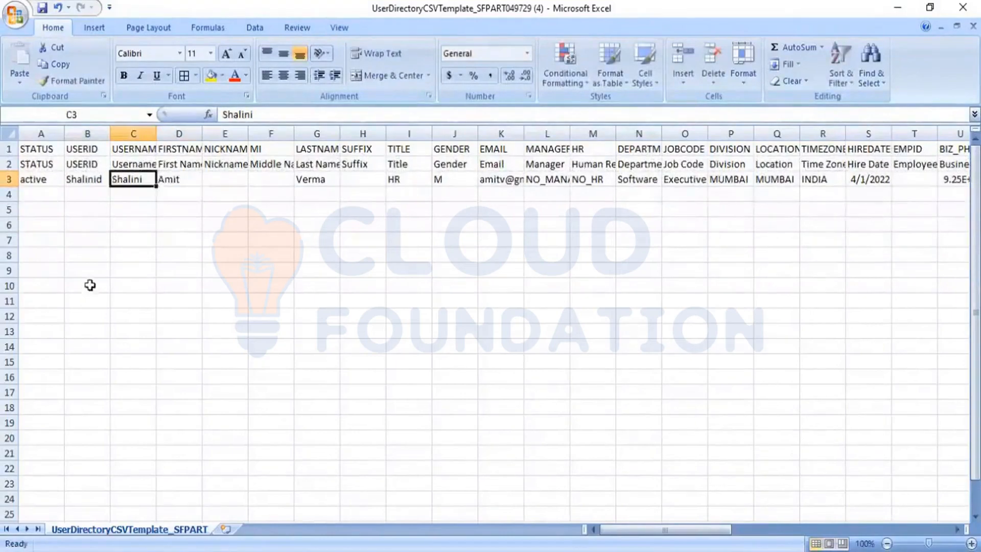
left_click(264, 114)
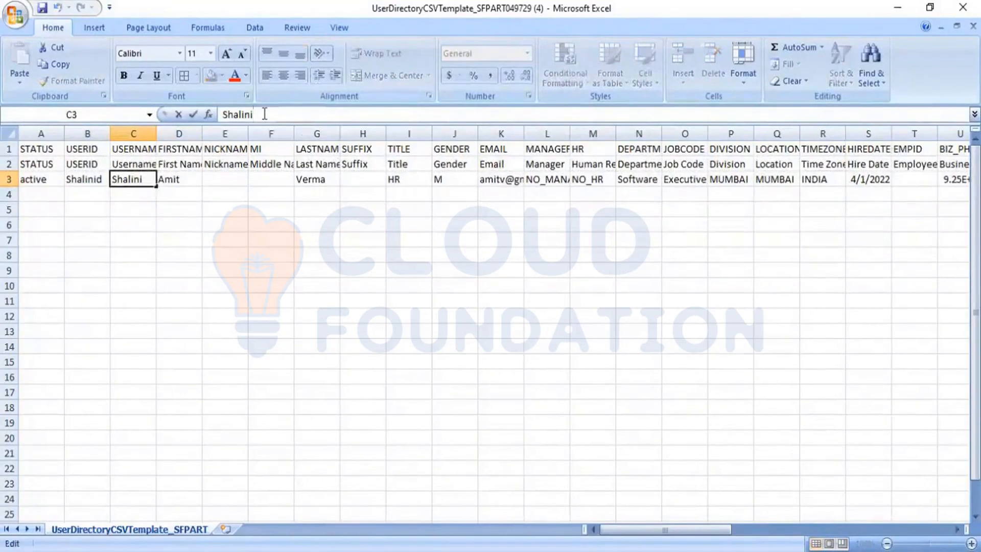
type("d")
key("Tab")
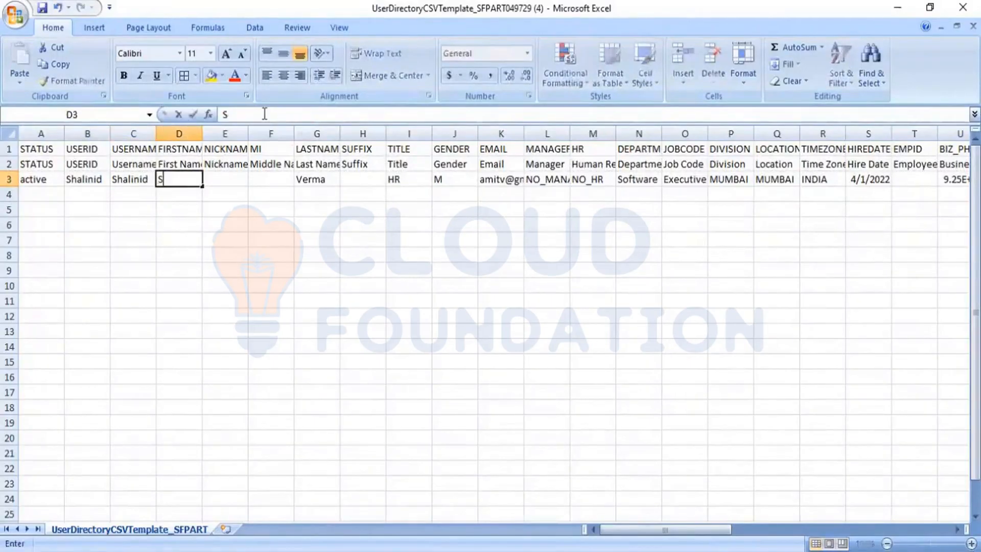
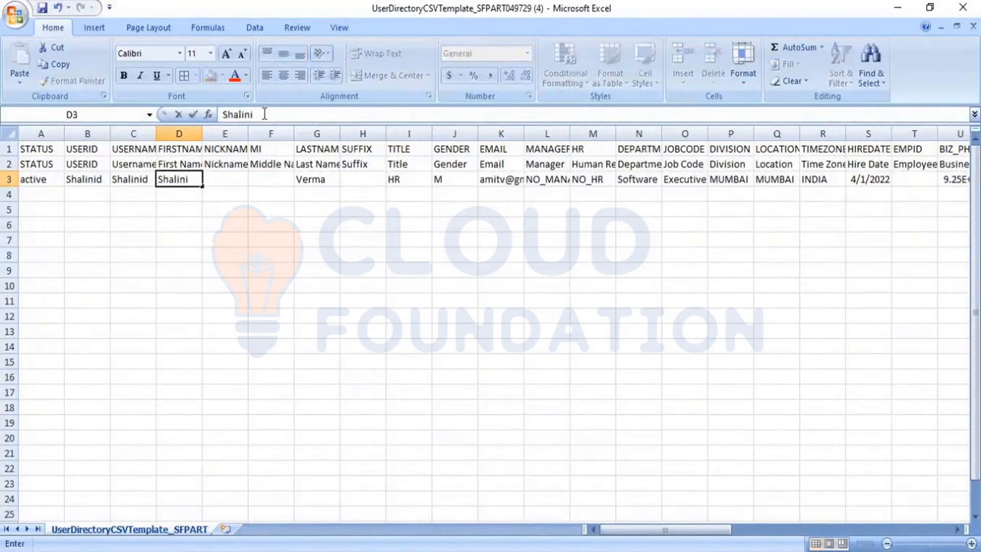
key("Tab")
key("Tab")
key("Tab")
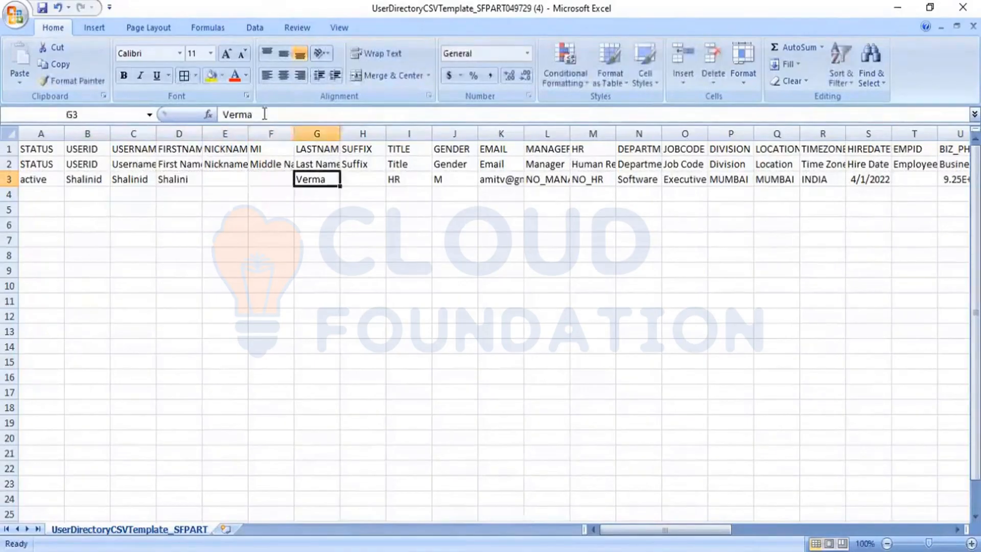
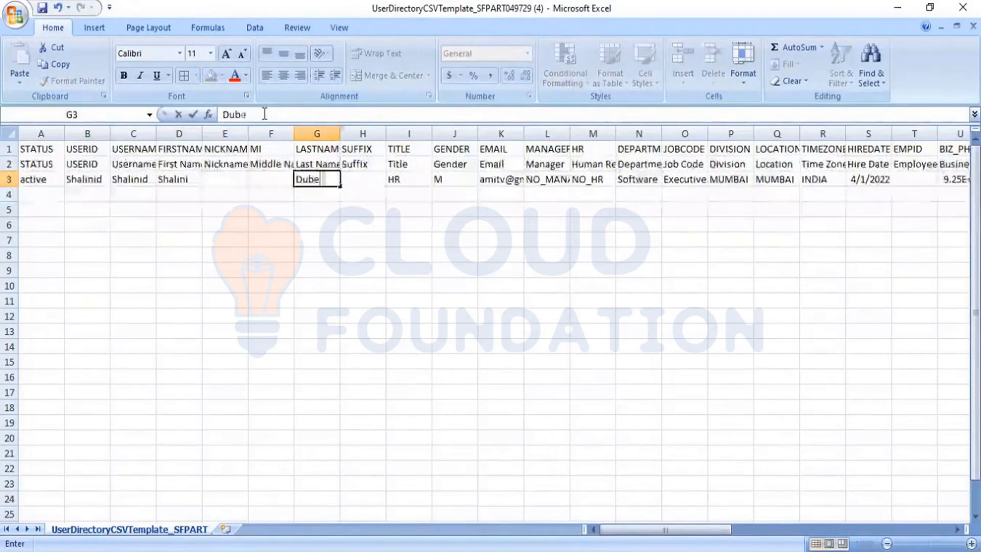
key("Tab")
key("Tab")
key("Tab")
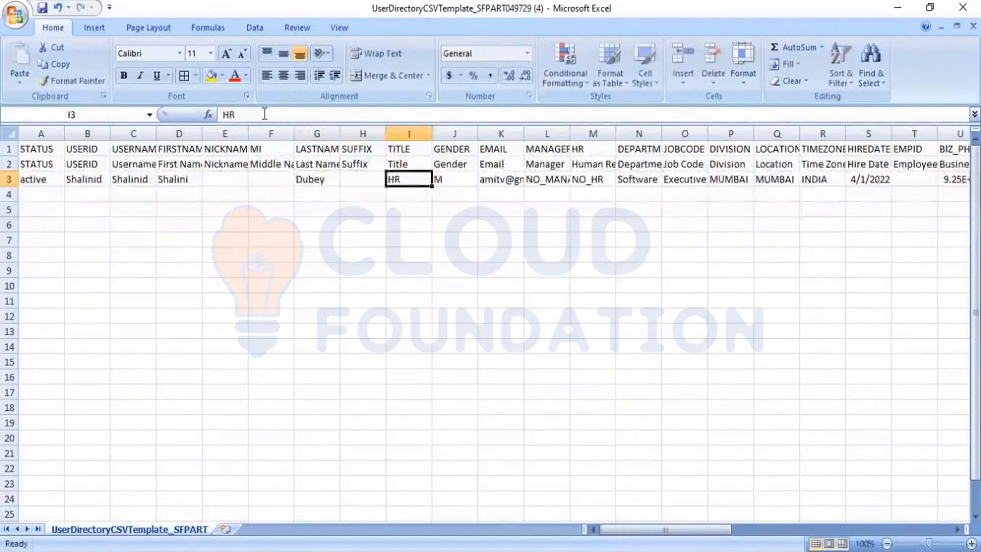
Set gender to F and enter the employee's email address
type("F")
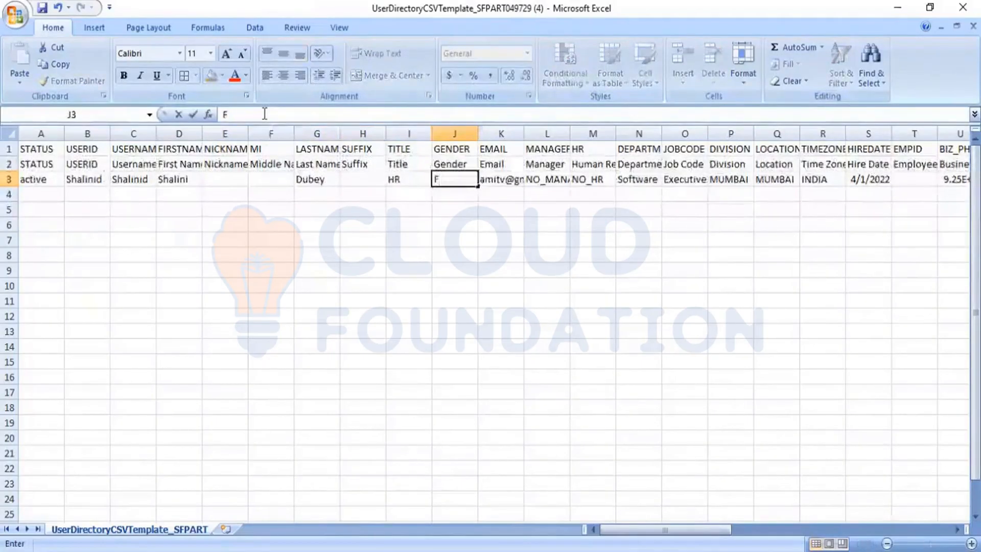
key("Tab")
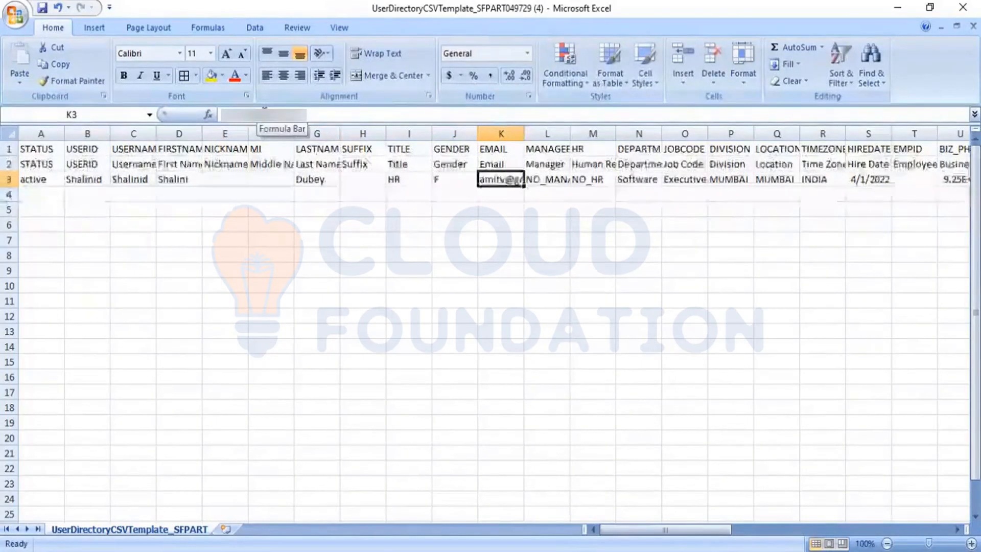
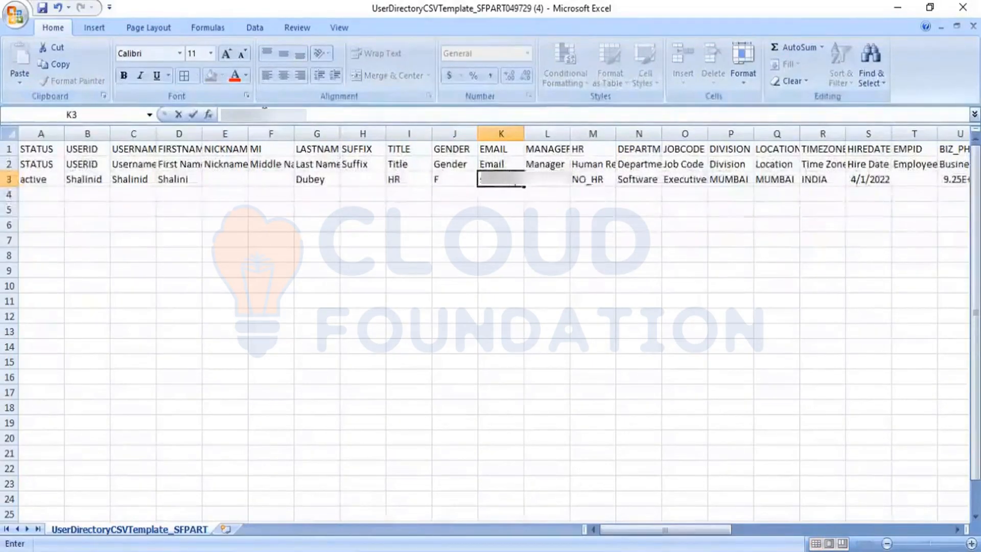
type("com")
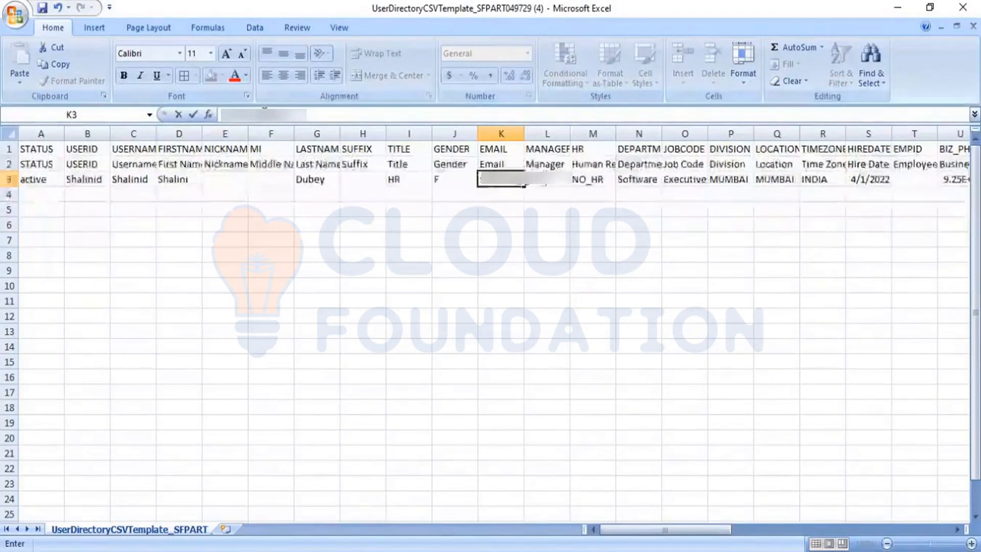
type("m")
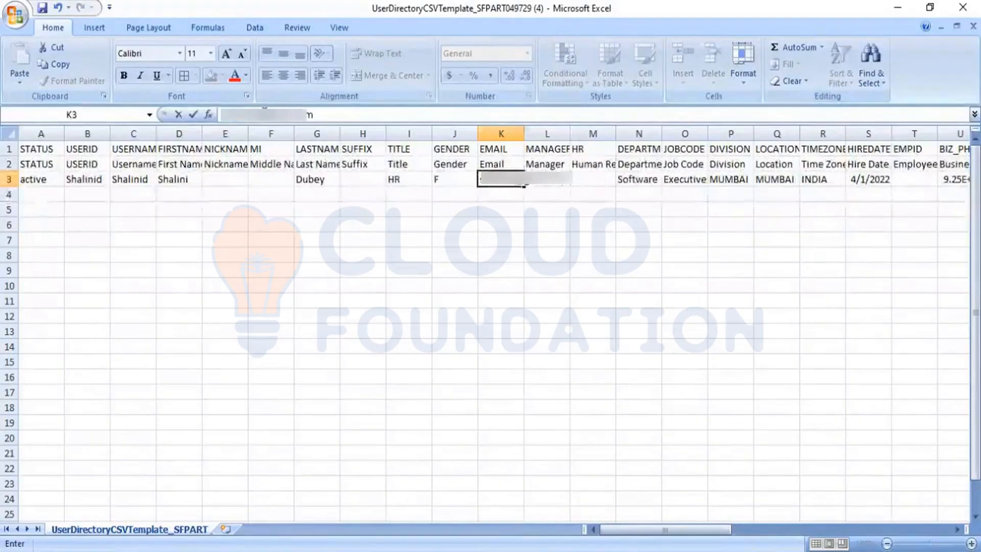
key("ctrl+Return")
key("Right")
type("NO_MANAGER\tNO_HR")
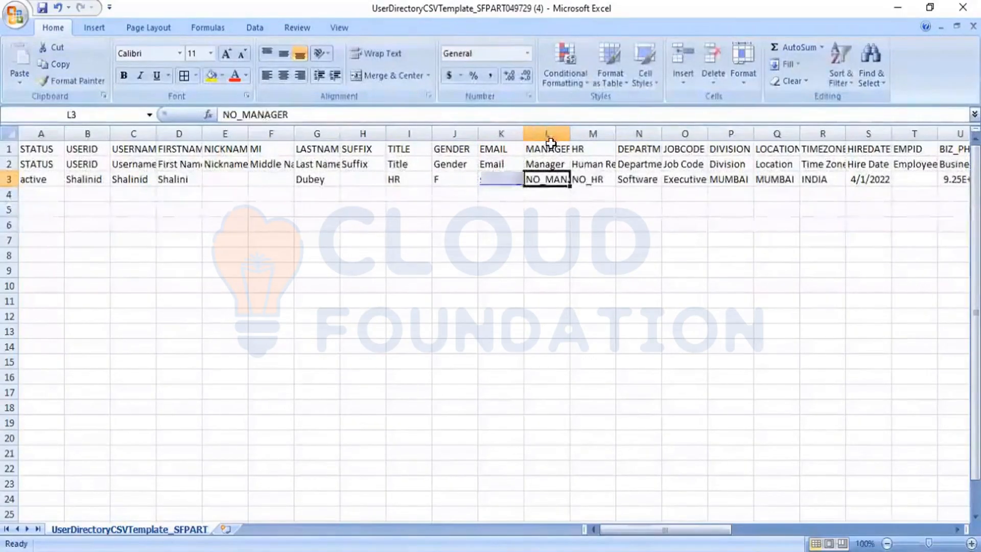
Widen the EMAIL, MANAGER and DEPARTMENT columns to fit their contents
left_click_drag(526, 134, 575, 134)
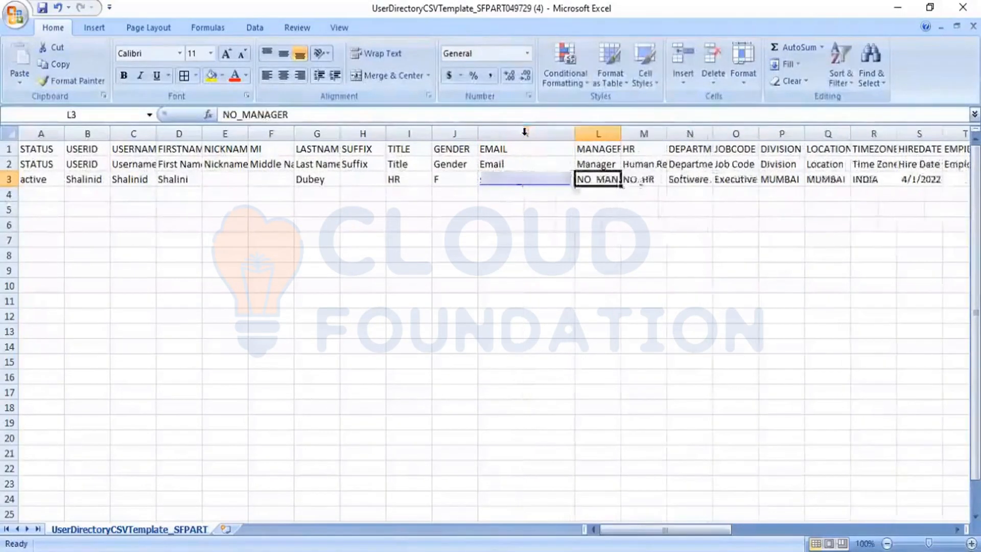
double_click(621, 133)
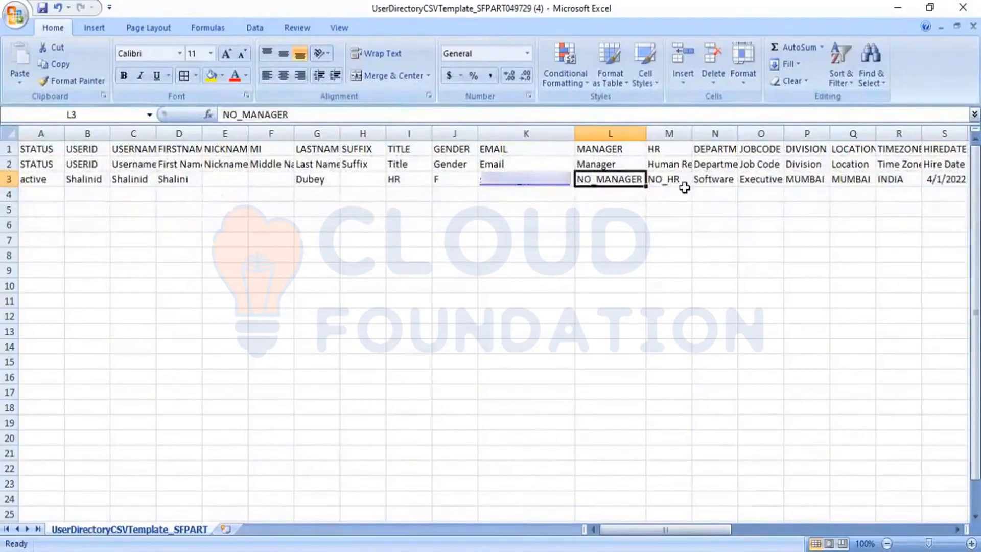
left_click(707, 181)
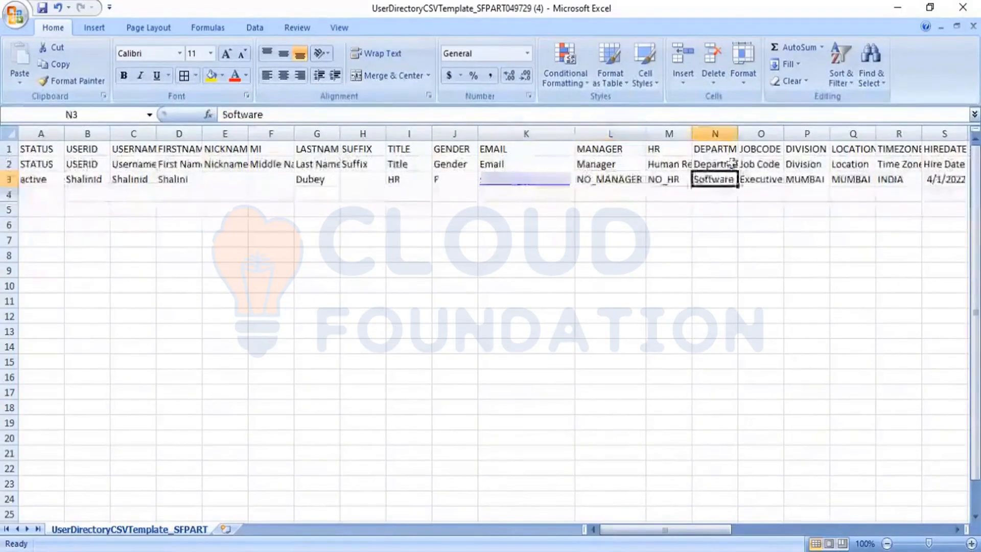
double_click(739, 137)
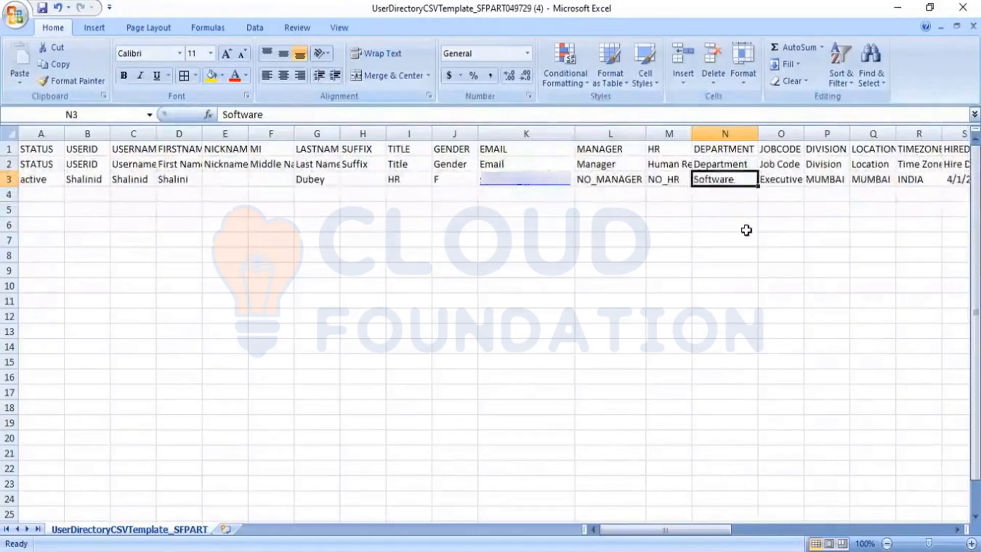
key("Right")
key("Right")
key("Right")
key("Right")
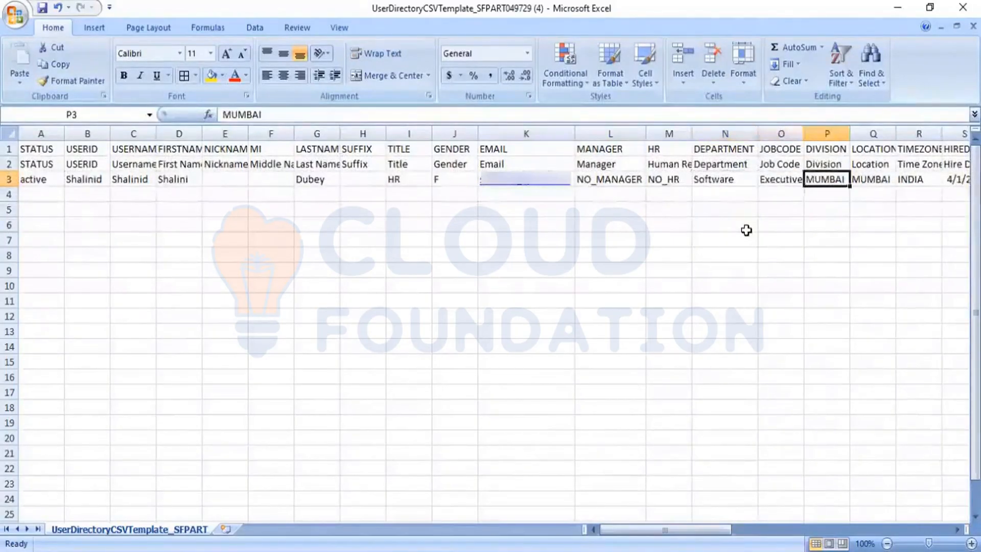
key("Right")
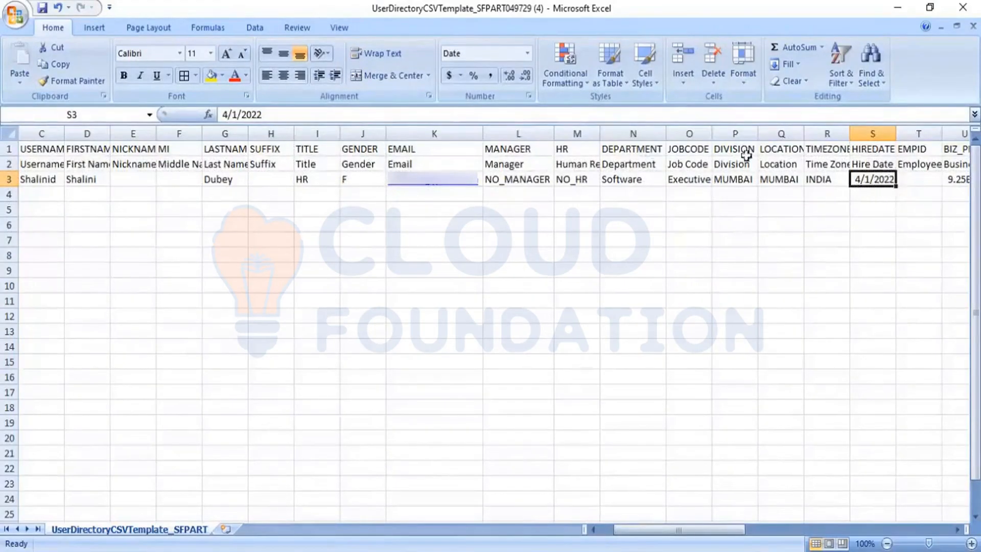
Change the hire date in S3 from 4/1/2022 to 2/1/2022
left_click(224, 114)
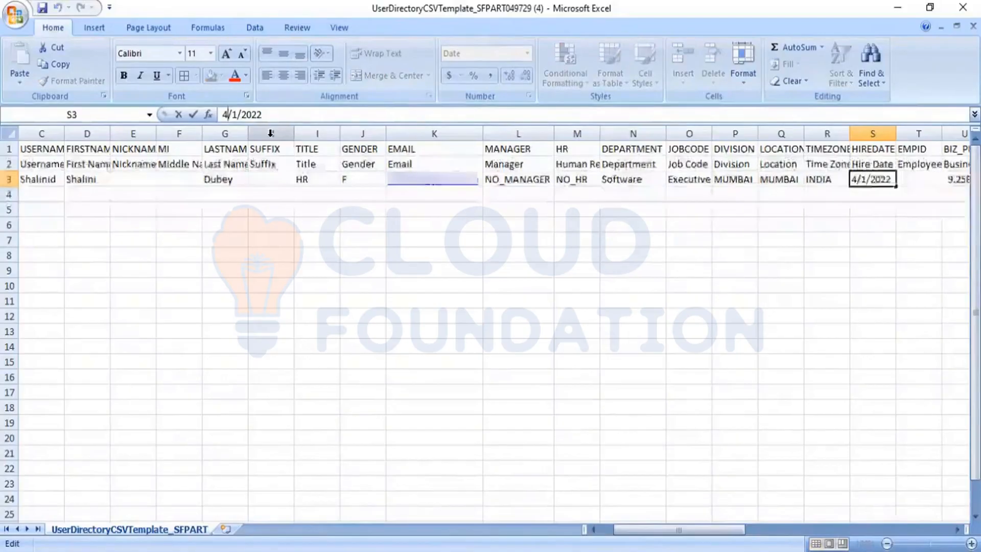
key("BackSpace")
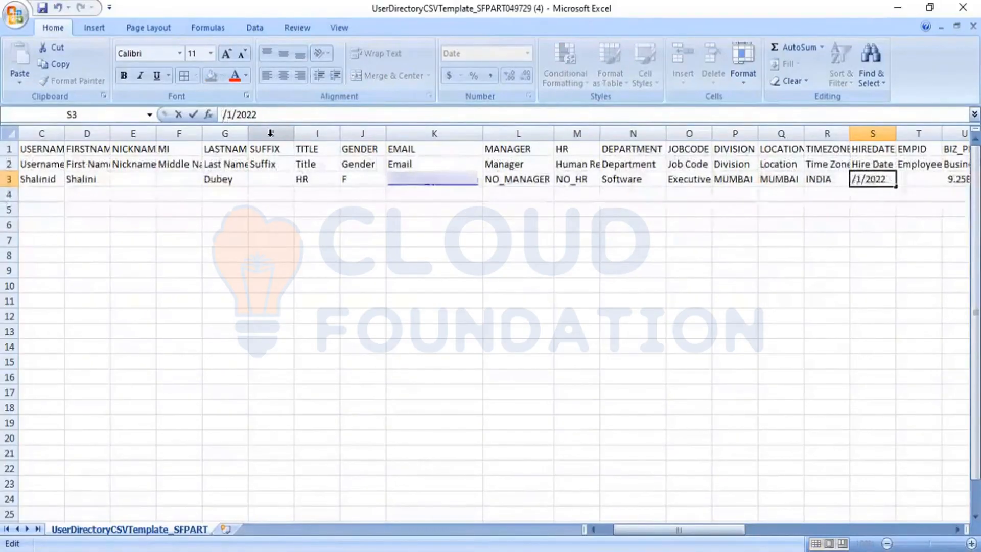
type("02")
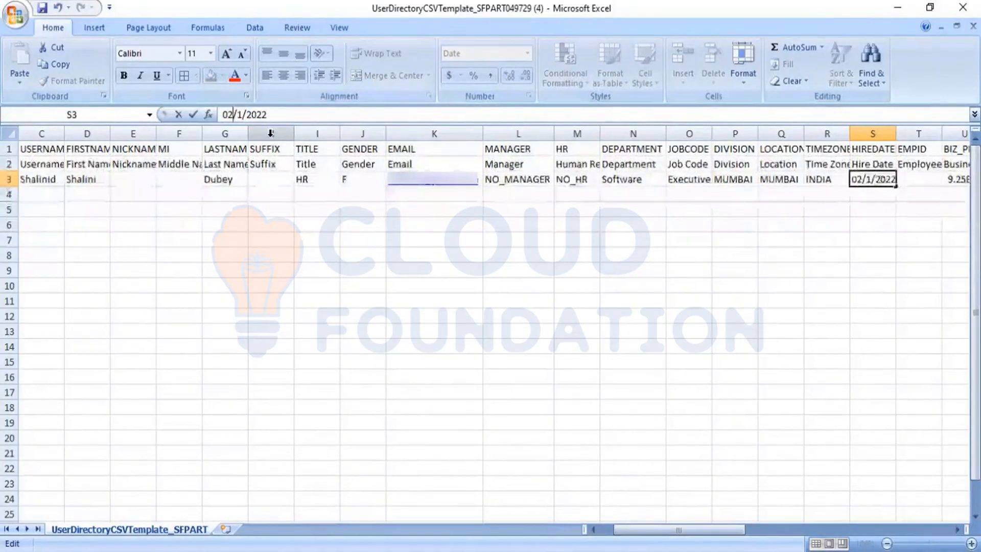
key("Tab")
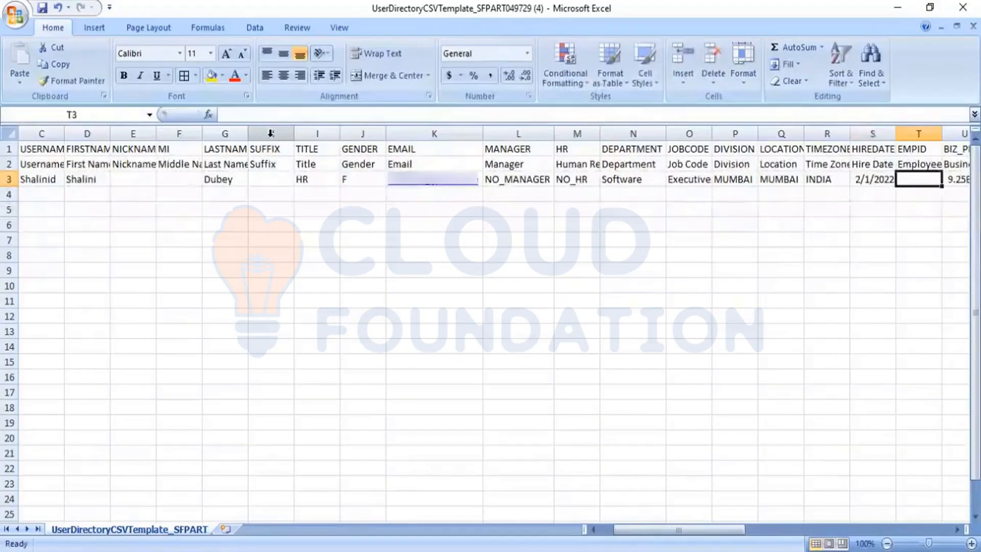
Enter the new business phone number in U3
key("Tab")
key("Tab")
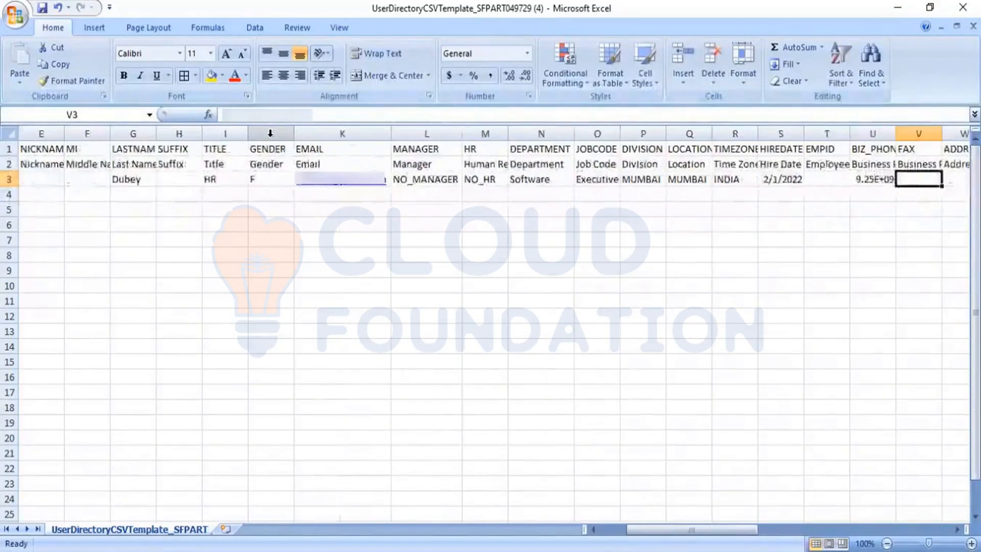
key("Left")
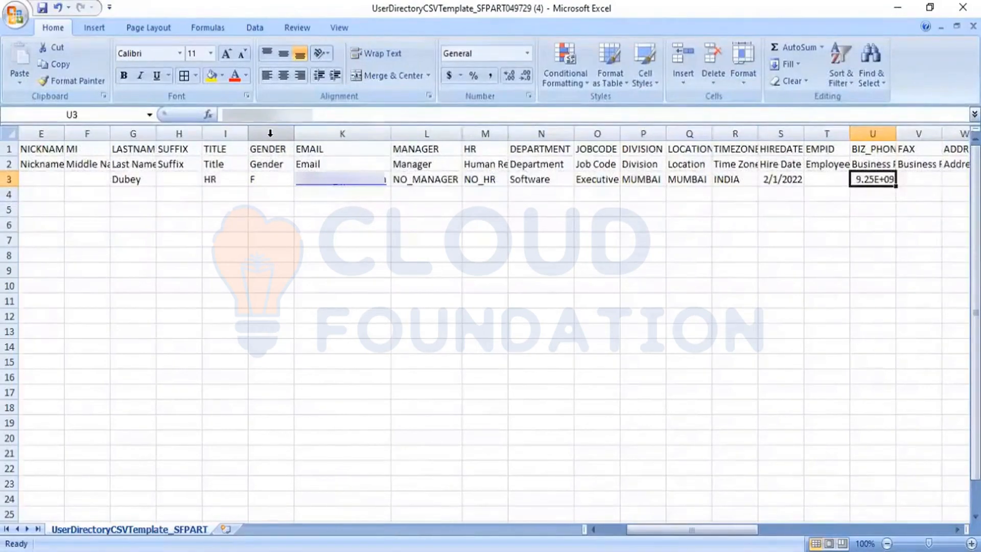
type("9")
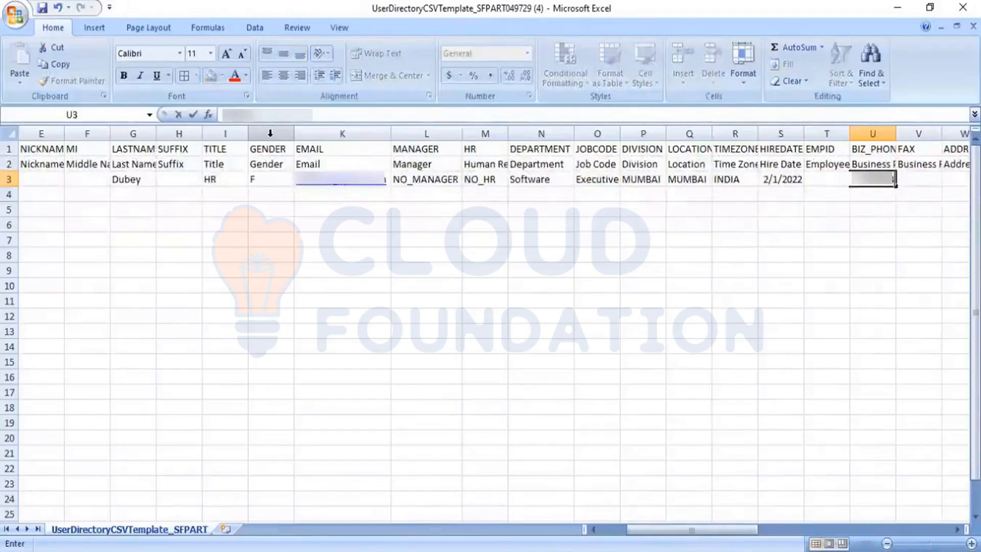
type("***")
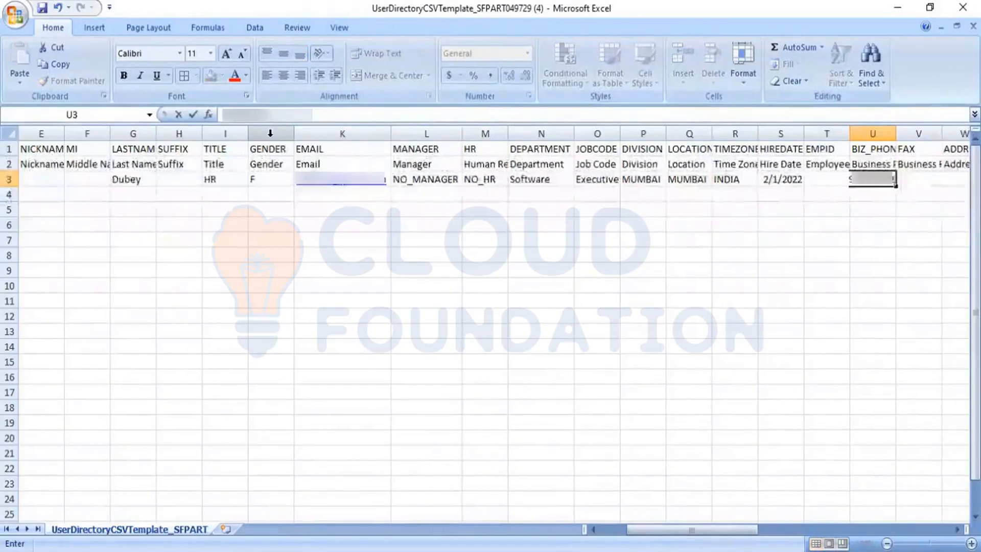
key("Tab")
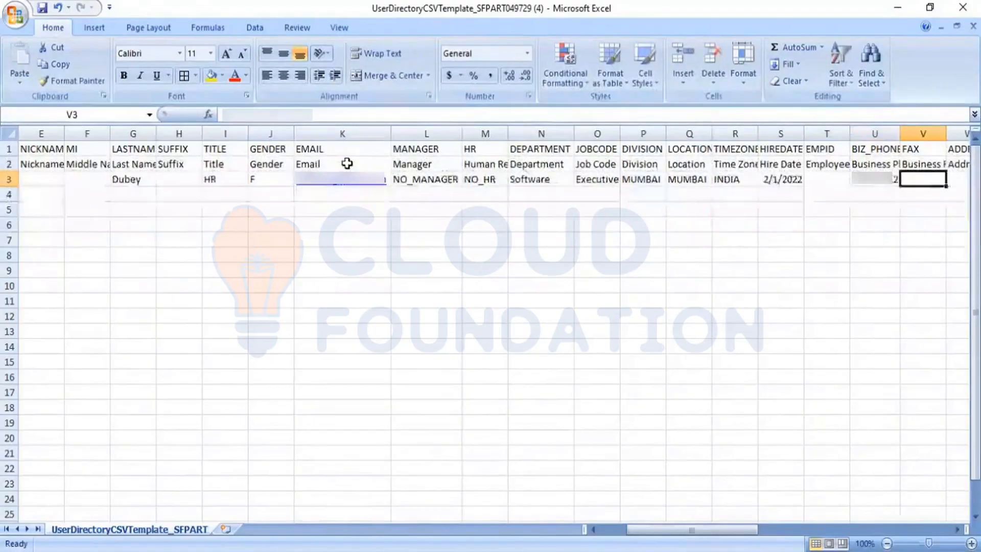
key("Tab")
key("Tab")
key("Tab")
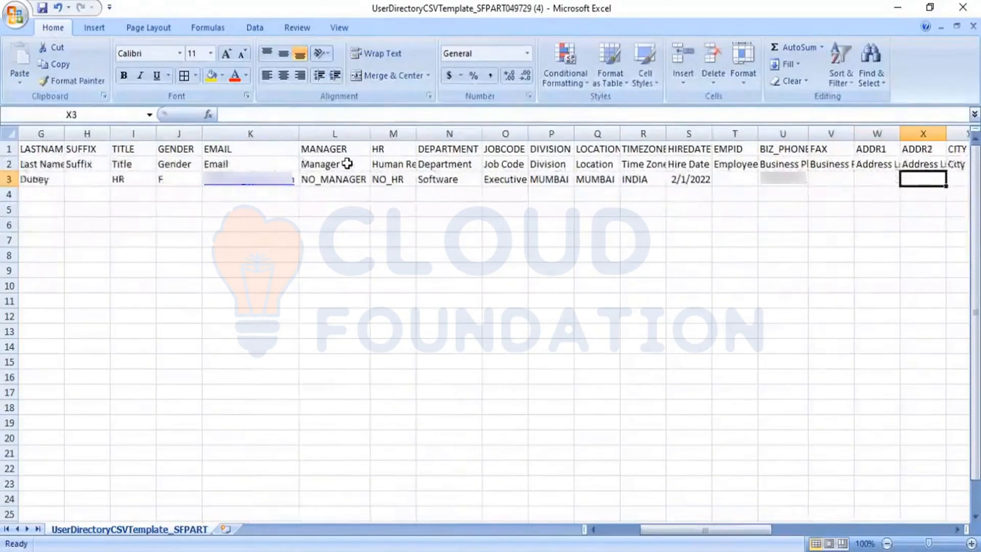
key("shift+Tab")
key("shift+Tab")
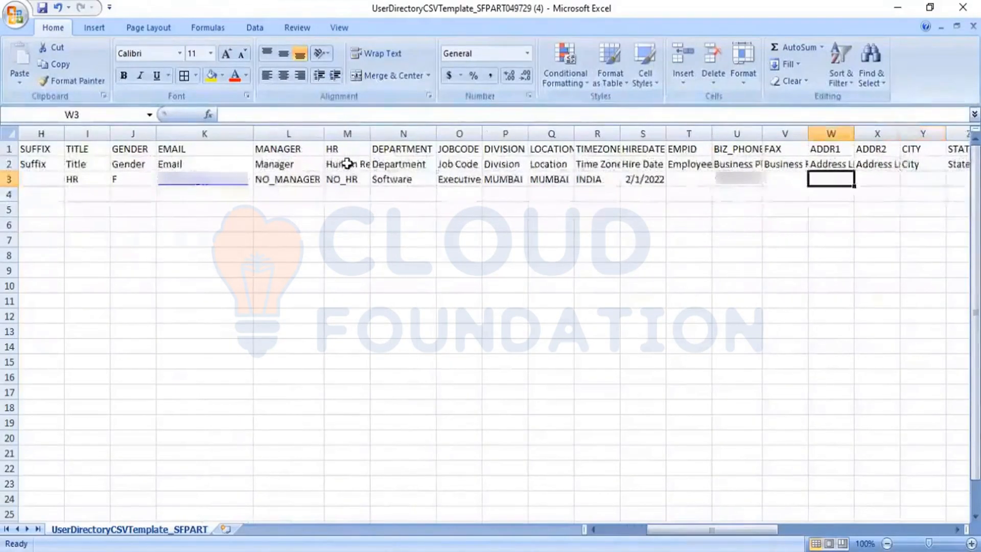
key("Tab")
key("Tab")
key("Tab")
key("Tab")
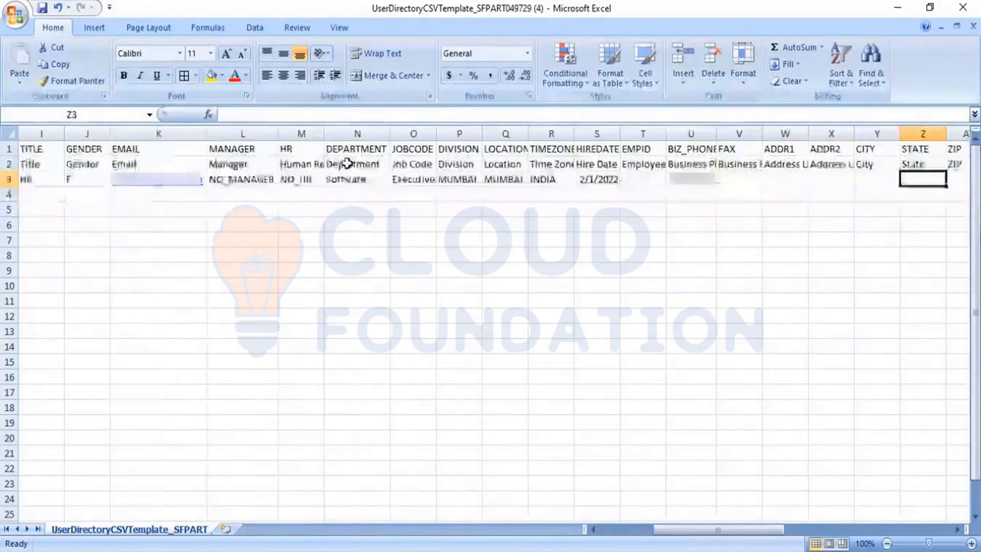
key("Tab")
key("Tab")
key("Tab")
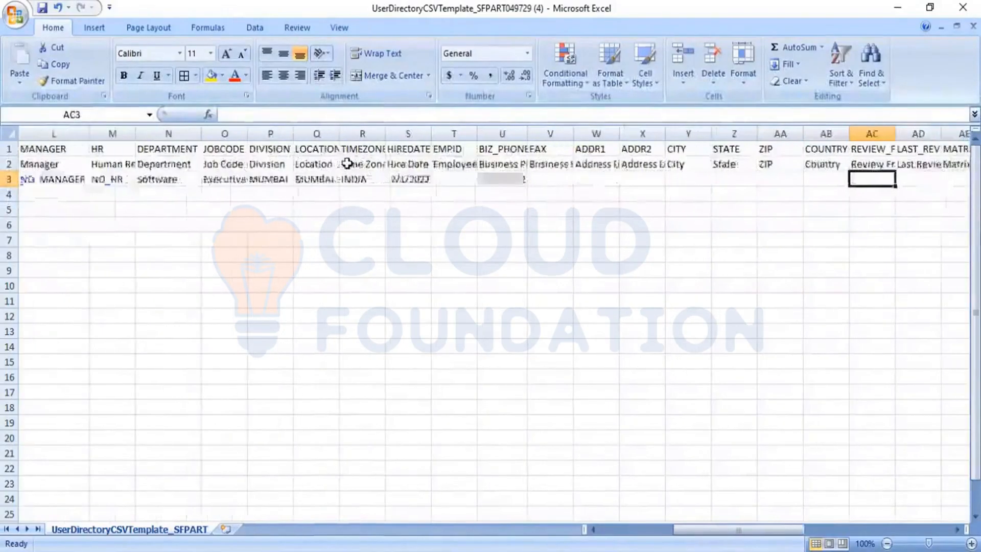
key("Tab")
key("Tab")
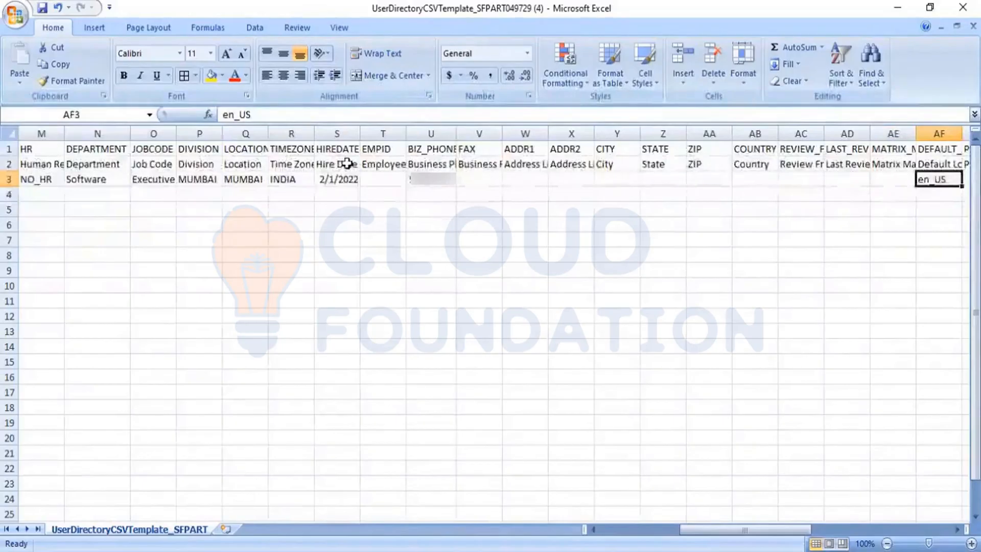
key("Tab")
key("Tab")
key("Tab")
key("Tab")
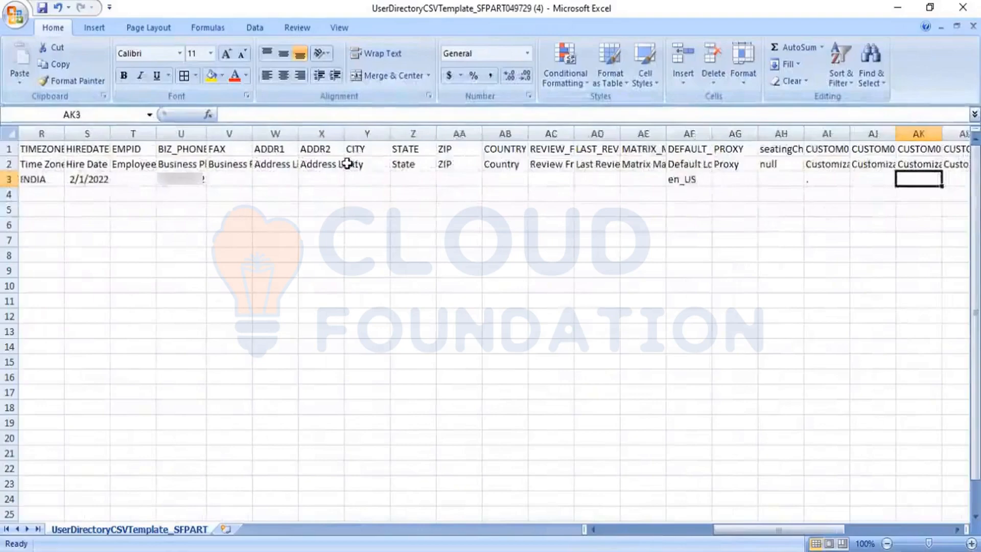
key("Left")
key("Left")
key("Left")
key("Left")
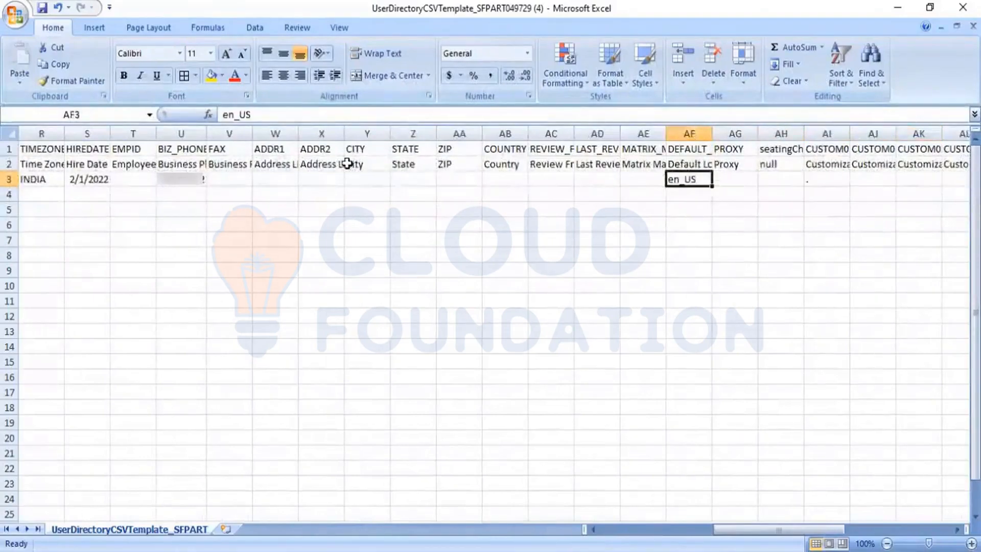
key("Right")
key("Right")
key("Right")
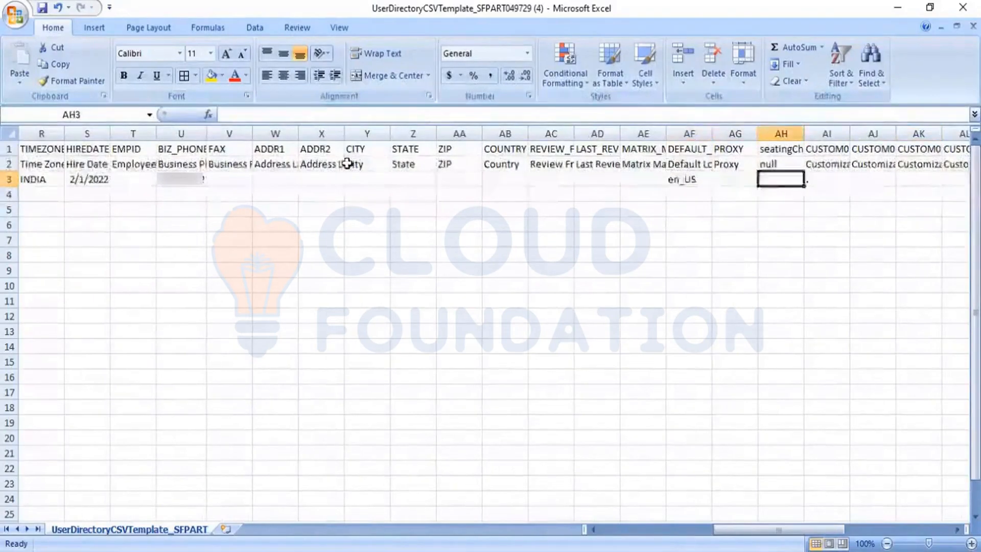
key("Right")
key("Right")
key("Right")
key("Right")
key("Right")
key("Right")
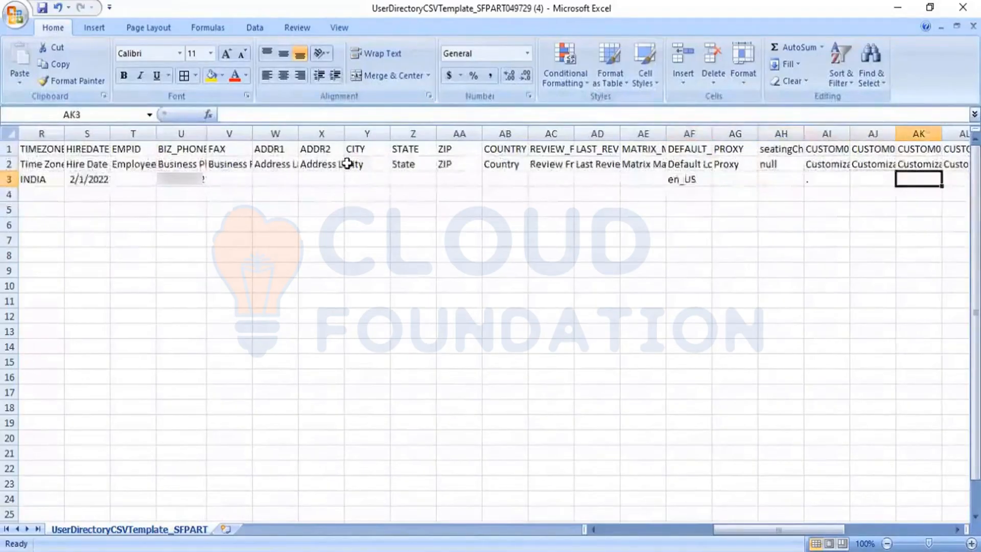
key("Right")
key("Right")
key("Right")
key("Right")
key("Right")
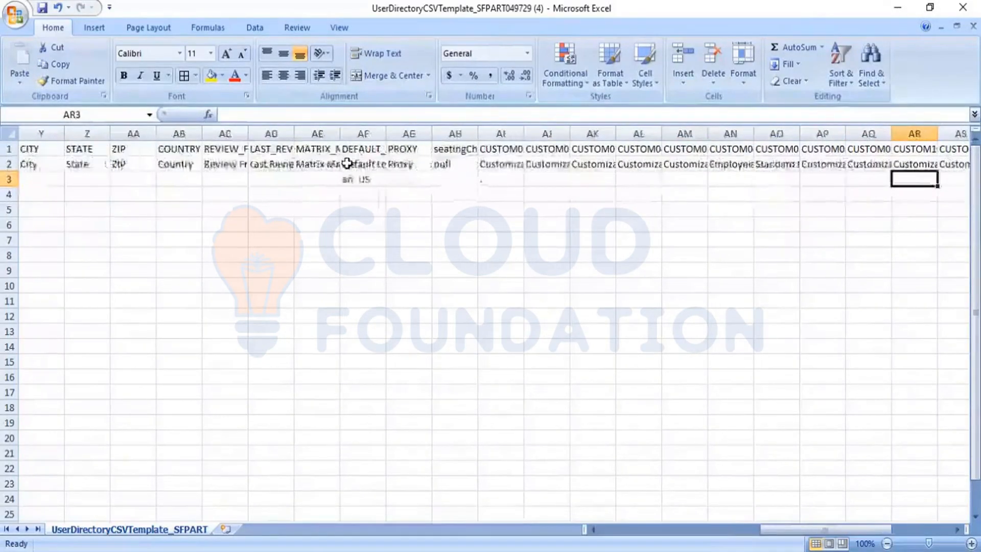
key("Right")
key("Right")
key("Right")
key("Right")
key("Right")
key("Right")
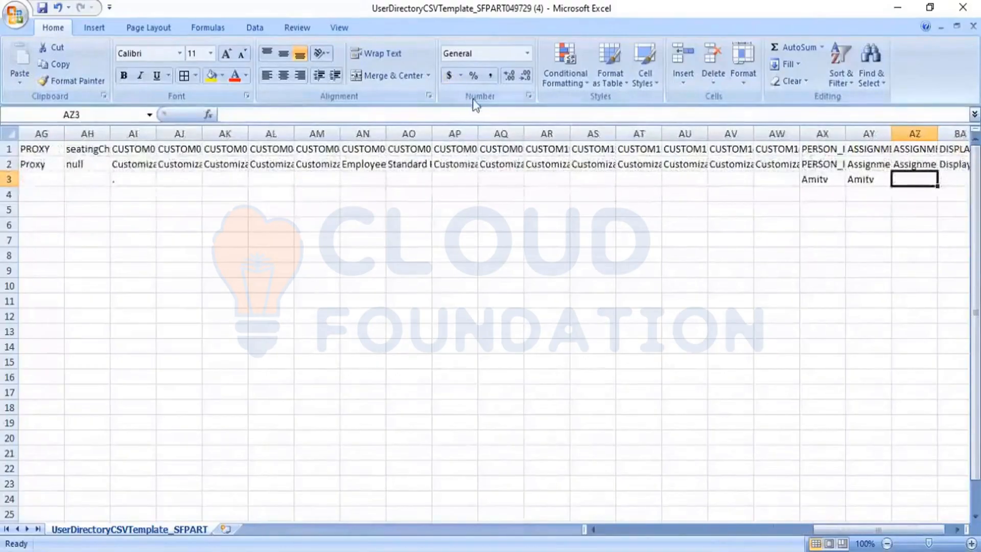
Autofit columns AX and AY to their PERSON_ID_EXTERNAL and ASSIGNMENT_ID_EXTERNAL headers
double_click(845, 133)
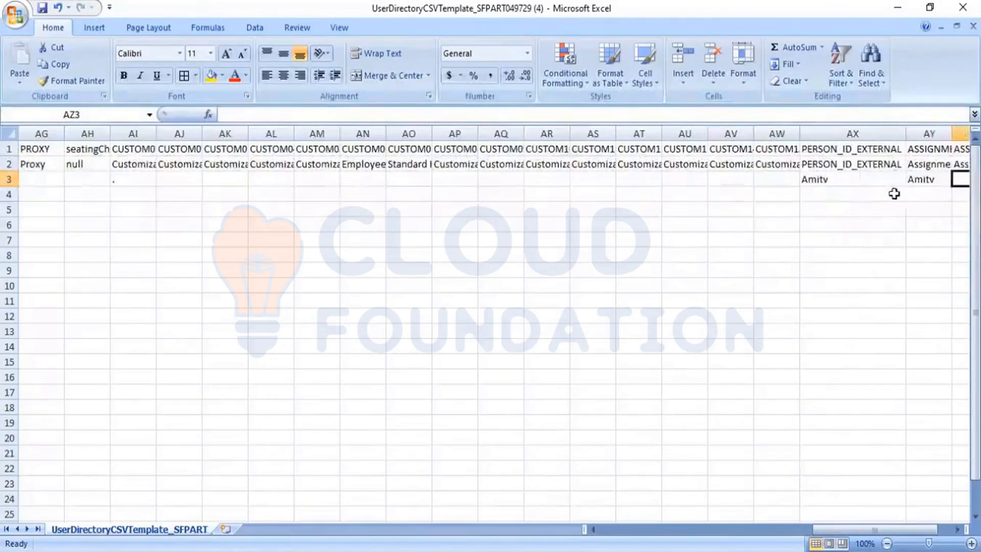
double_click(949, 136)
left_click(899, 221)
key("Right")
key("Right")
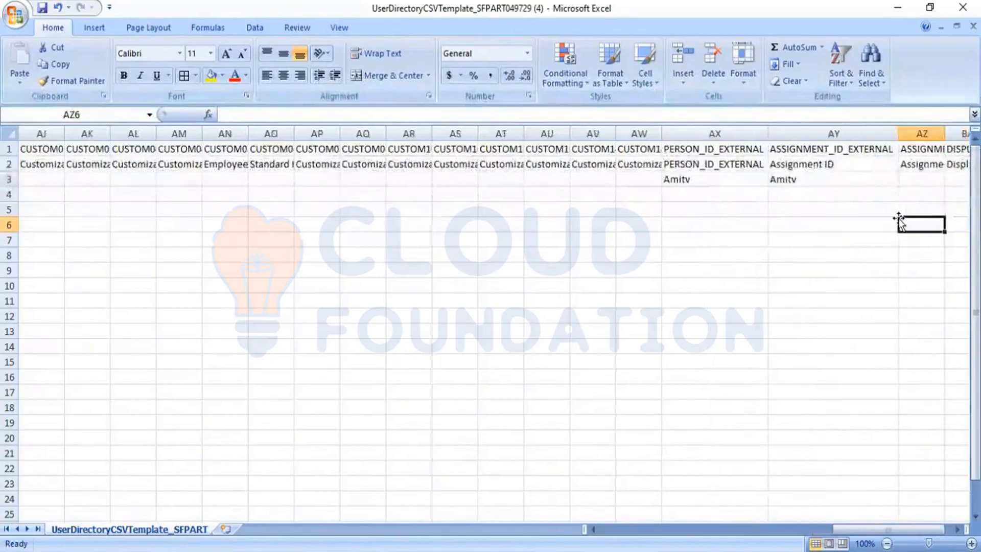
key("Left")
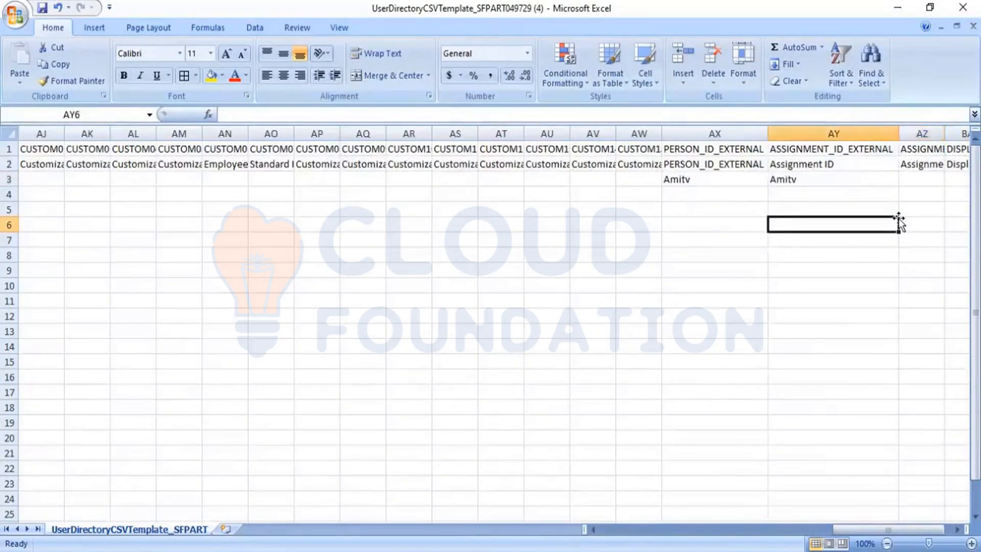
key("Up")
key("Up")
key("Up")
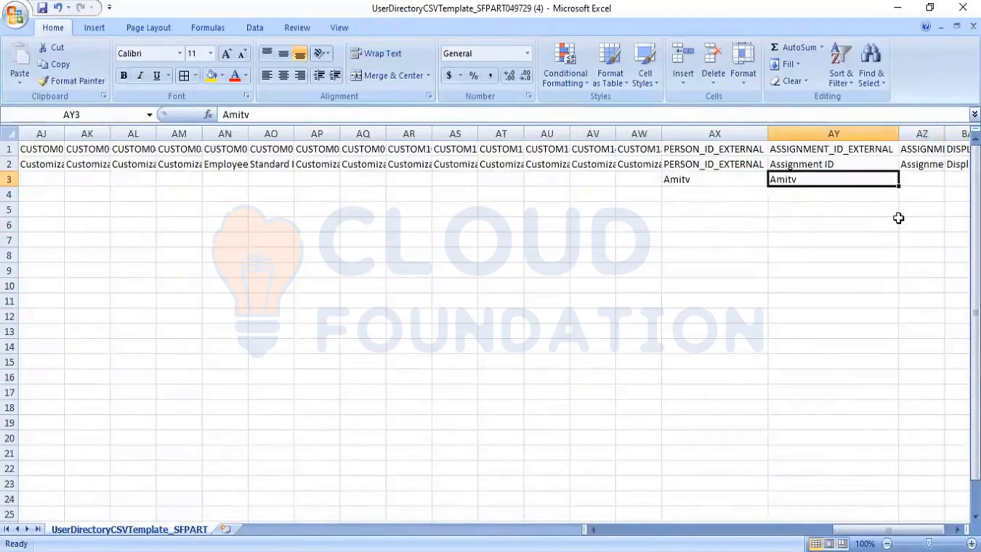
key("Left")
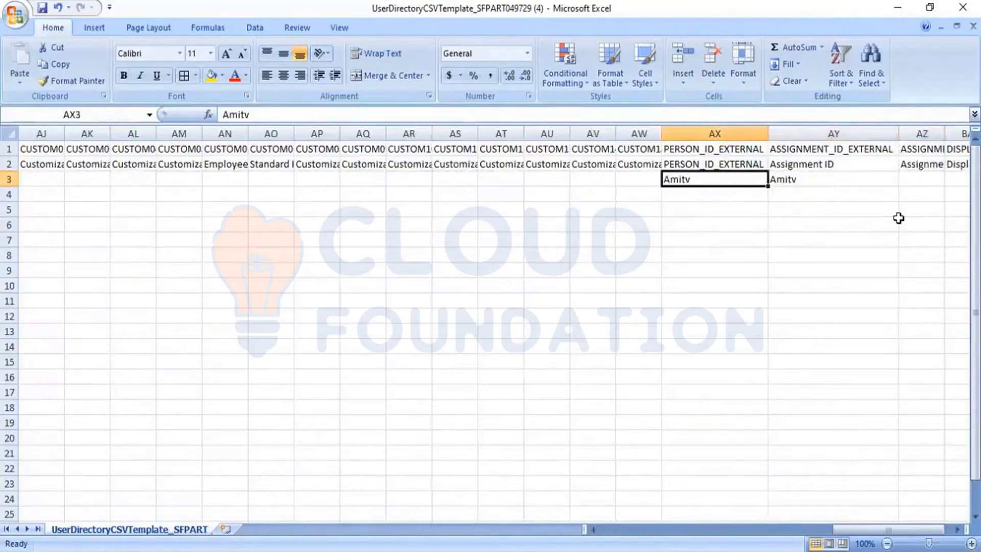
key("Left")
key("Left")
key("Left")
key("Left")
key("Left")
key("Left")
key("Left")
key("Left")
key("Left")
key("Left")
key("Left")
key("Left")
key("Left")
key("Left")
key("Left")
key("Left")
key("Left")
key("Left")
key("Left")
key("Left")
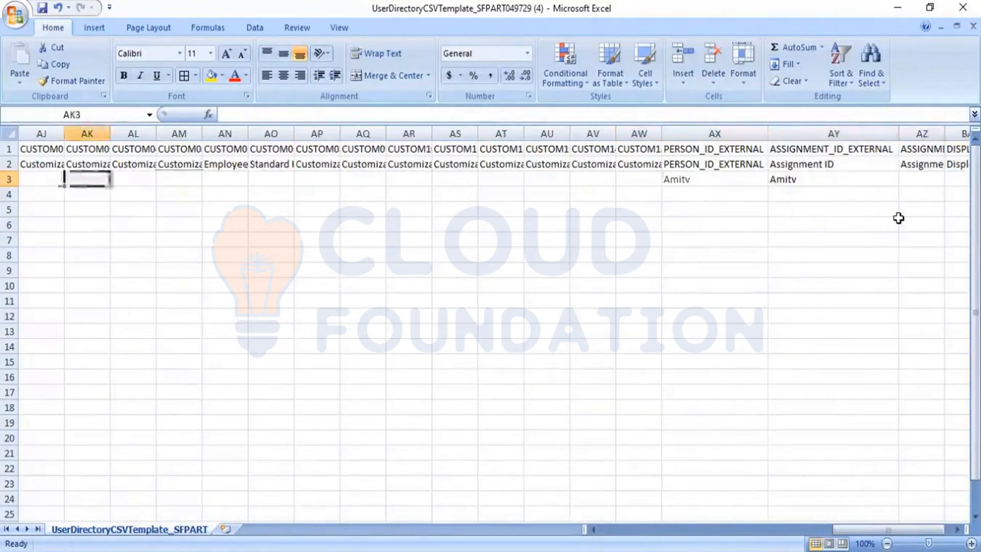
key("Left")
key("Left")
key("Left")
key("Left")
key("Left")
key("Left")
key("Left")
key("Left")
key("Left")
key("Left")
key("Left")
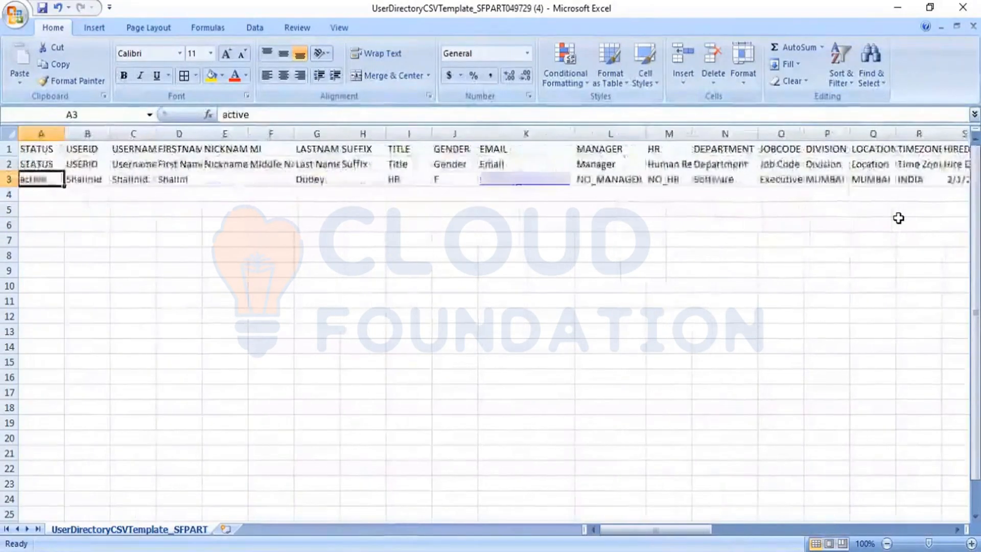
key("Right")
Copy the user ID from B3 into both AX3 and AY3
key("ctrl+c")
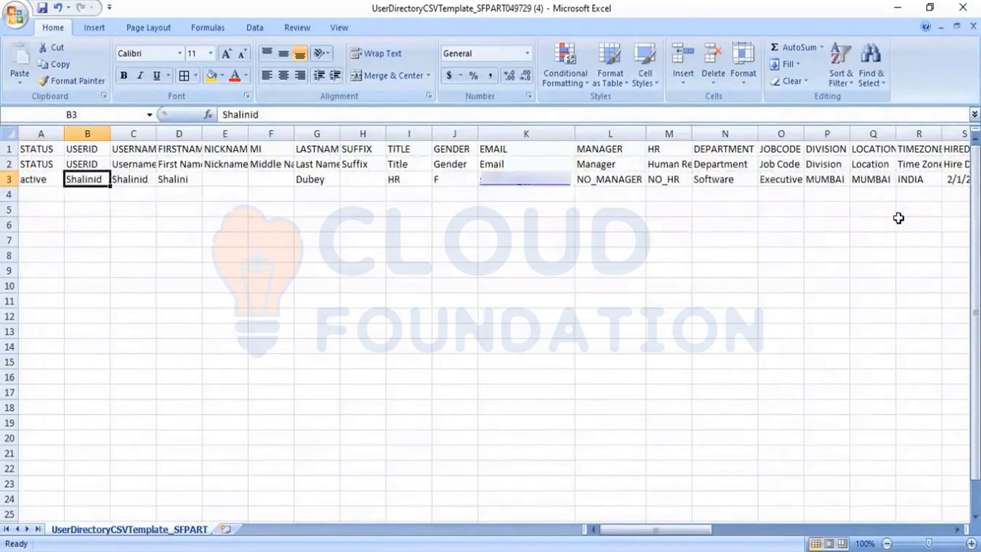
key("ctrl+c")
key("Right")
key("Right")
key("Right")
key("Right")
key("Right")
key("Right")
key("Right")
key("Right")
key("Right")
key("Right")
key("Right")
key("Right")
key("Right")
key("Right")
key("Right")
key("Right")
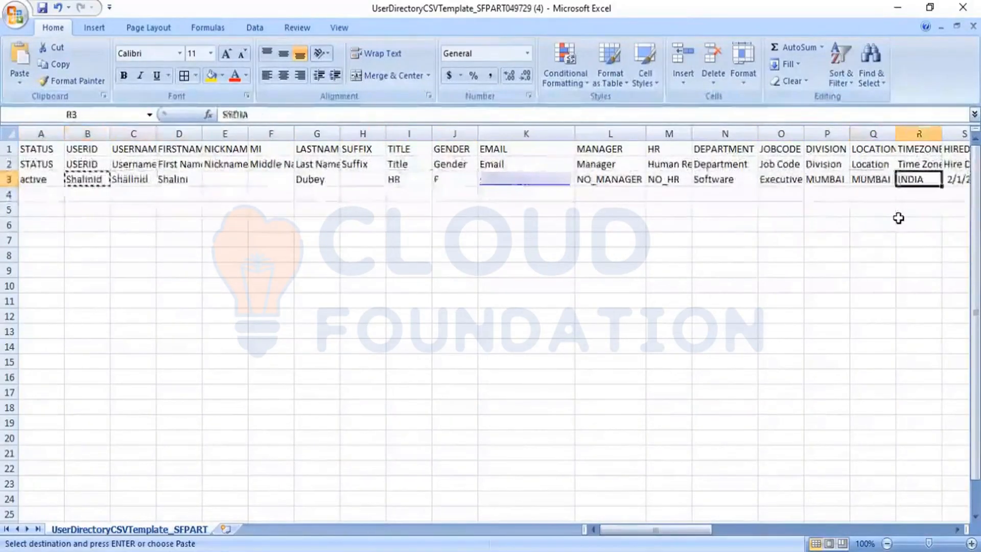
key("Right")
key("Right")
key("Right")
key("Right")
key("Right")
key("Right")
key("Right")
key("Right")
key("Right")
key("Right")
key("Right")
key("Right")
key("Left")
key("Left")
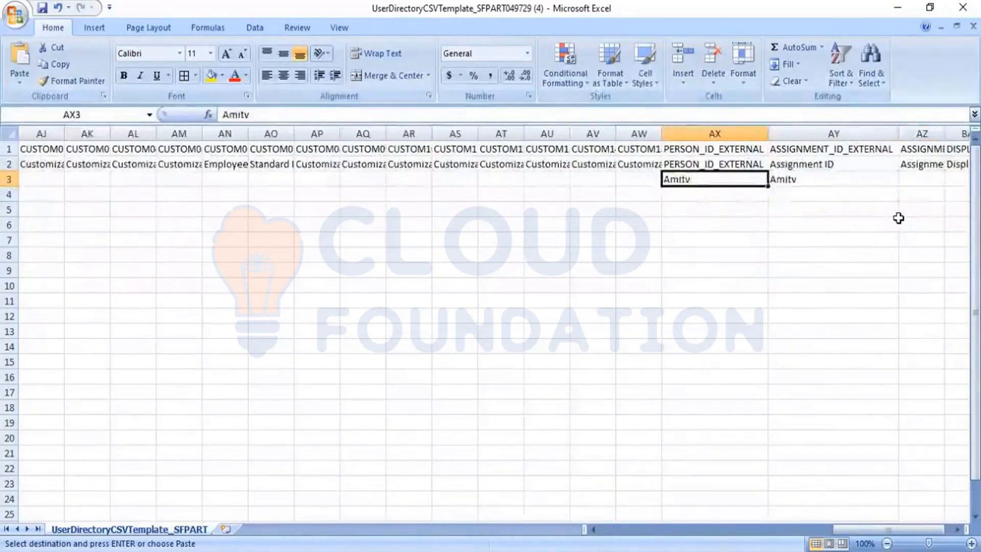
key("ctrl+v")
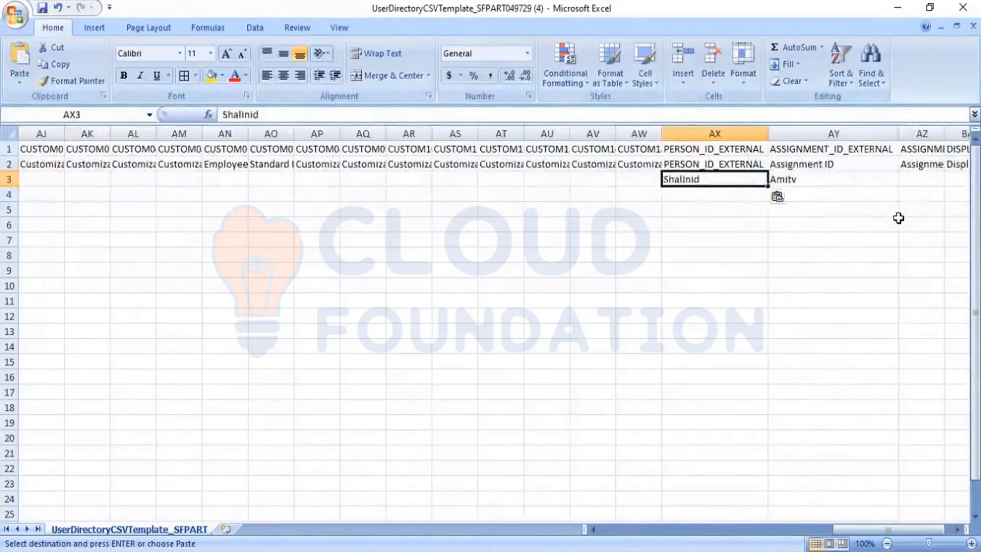
key("Right")
key("ctrl+v")
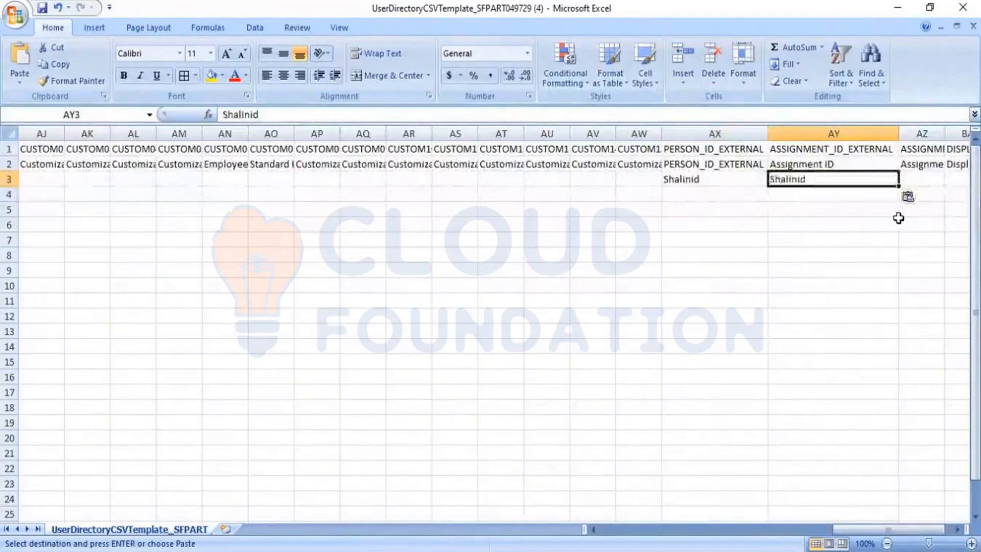
key("Right")
key("Right")
key("Right")
key("Right")
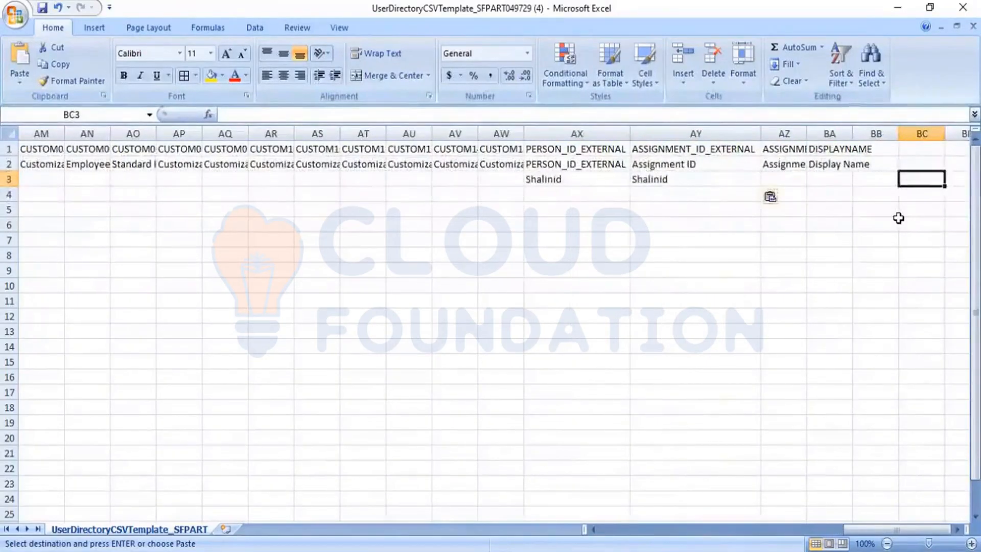
Return to the start of row 3 and check the empty rows below the record
key("ctrl+Left")
key("ctrl+Left")
key("ctrl+Left")
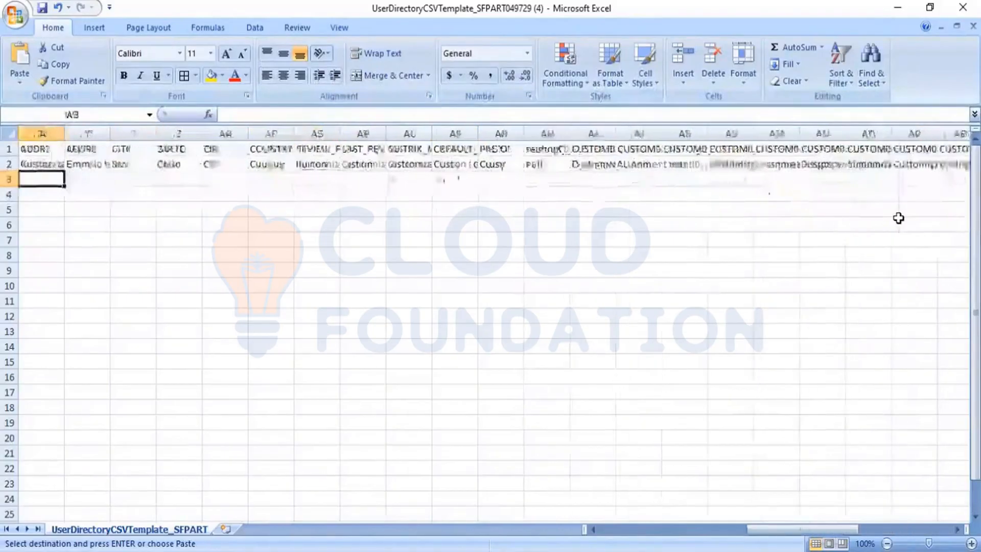
key("Down")
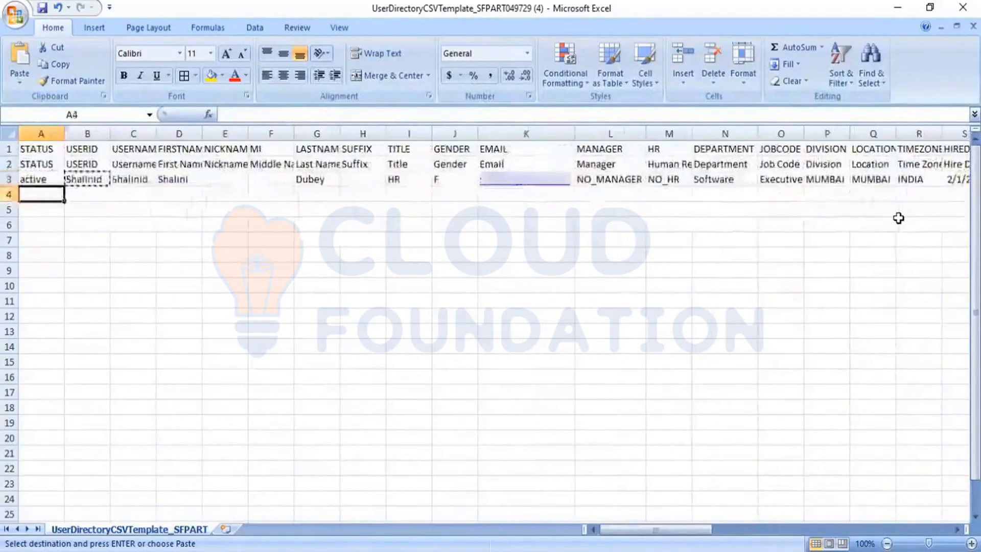
key("shift+Down")
key("shift+Down")
key("shift+Down")
key("shift+Down")
key("shift+Down")
key("shift+Down")
key("shift+Down")
key("shift+Down")
key("shift+Down")
key("shift+Down")
key("shift+Down")
key("shift+Down")
key("shift+Down")
key("shift+Down")
key("shift+Down")
key("shift+Down")
key("shift+Down")
key("shift+Down")
key("shift+Down")
key("shift+Right")
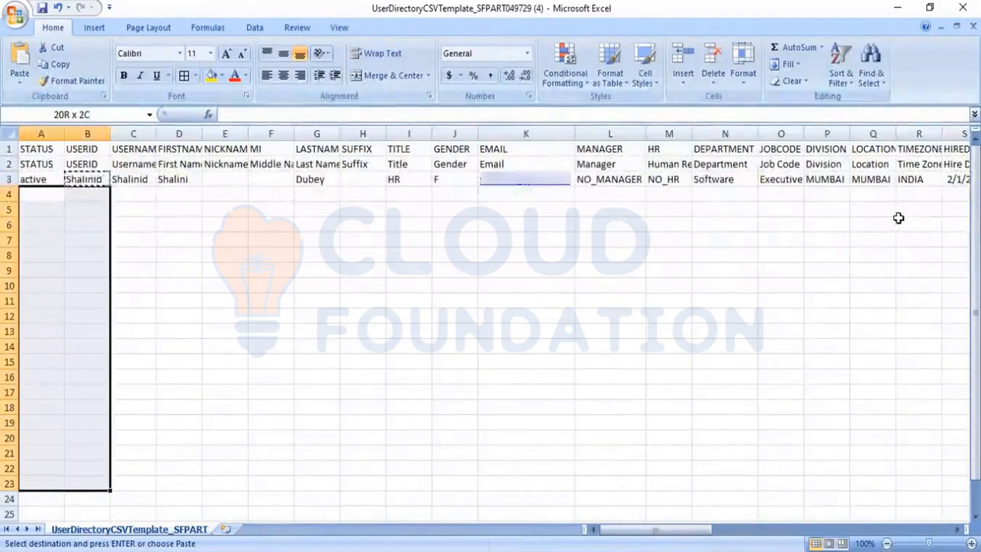
key("shift+Right")
key("shift+Right")
key("shift+Right")
key("shift+Right")
key("shift+Right")
key("shift+Right")
key("shift+Right")
key("shift+Right")
key("shift+Right")
key("shift+Right")
key("shift+Right")
key("shift+Right")
key("shift+Right")
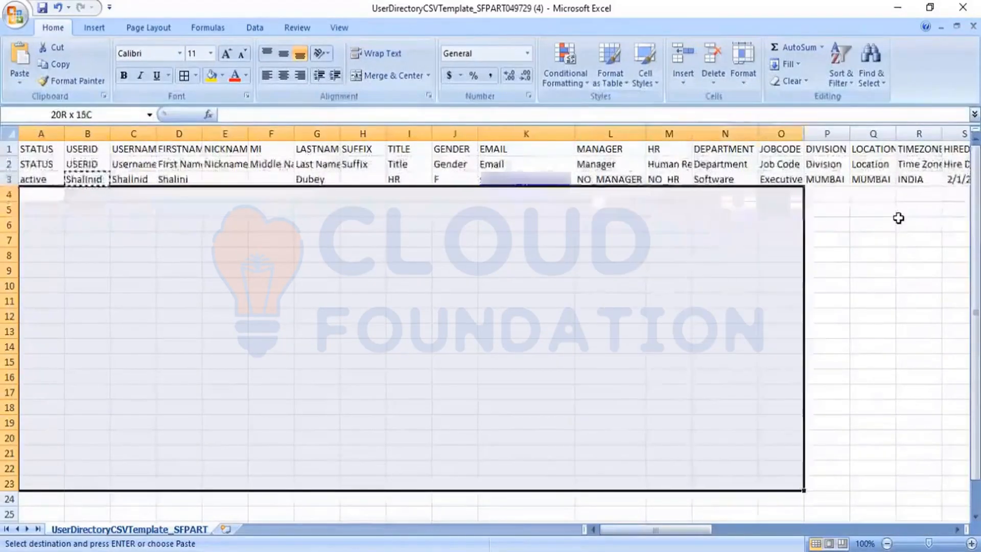
key("shift+Right")
key("shift+Right")
key("shift+Right")
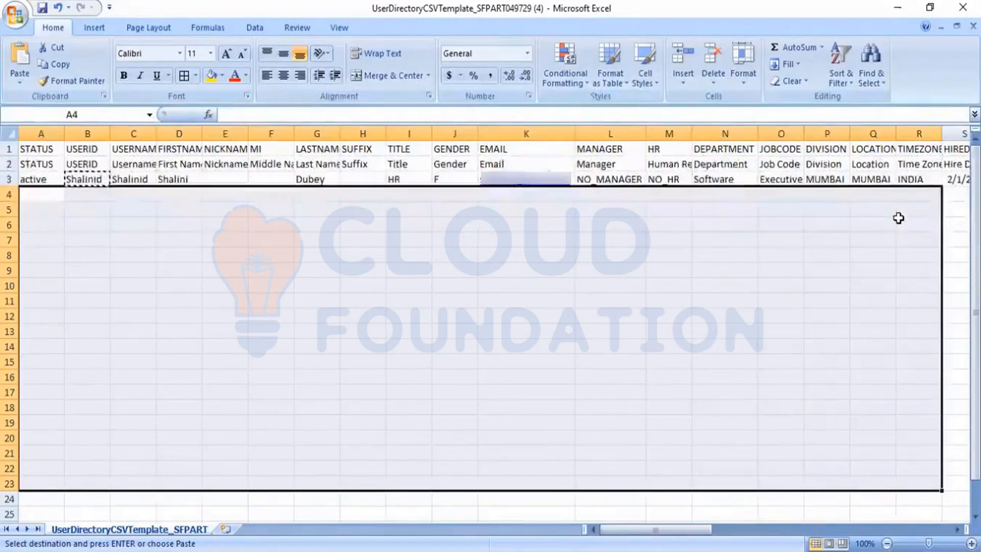
left_click(735, 251)
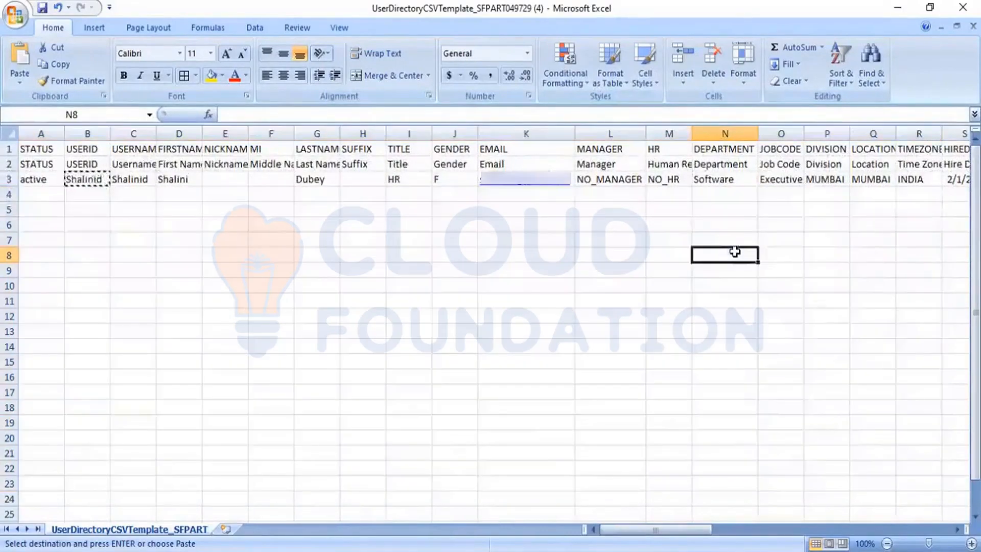
key("Left")
key("Left")
key("Left")
key("Left")
key("Left")
key("Left")
key("Left")
key("Left")
key("Left")
key("Left")
key("Left")
key("Left")
key("Left")
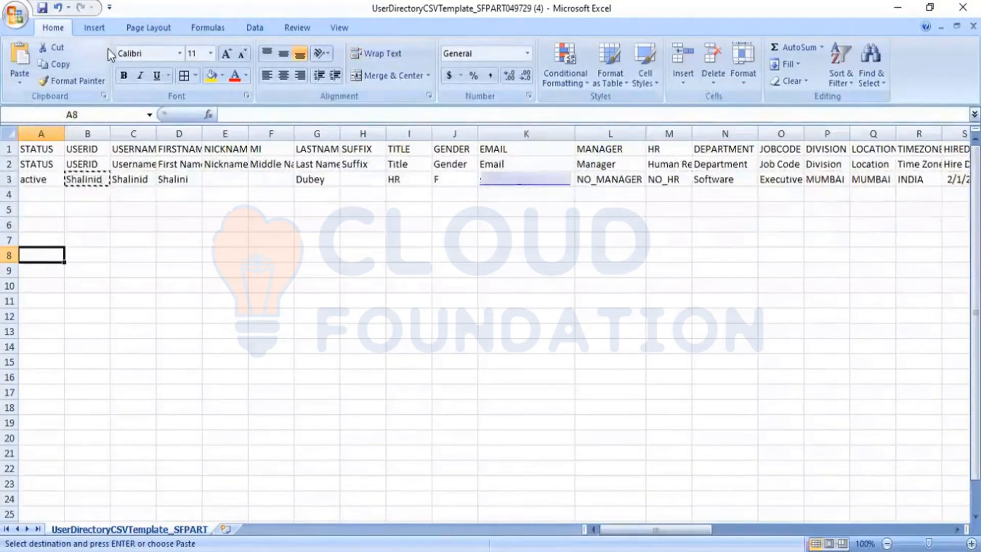
left_click(250, 311)
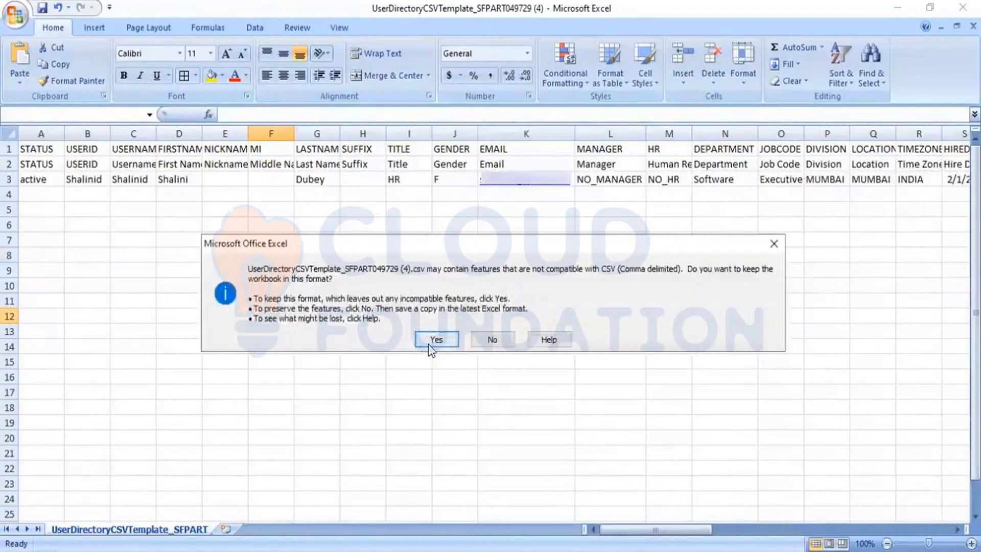
Save the template in CSV format and close it, keeping the CSV format
left_click(429, 343)
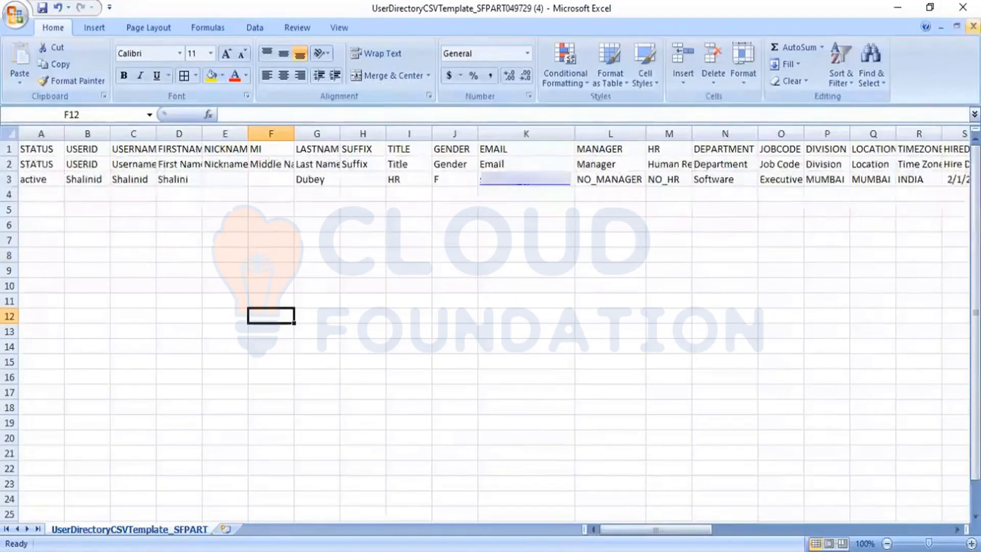
left_click(972, 26)
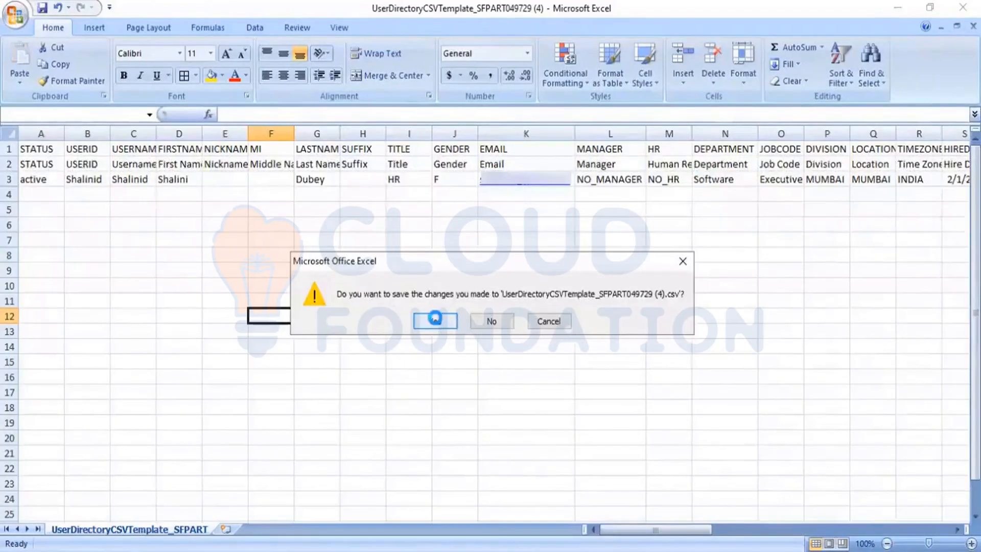
left_click(435, 318)
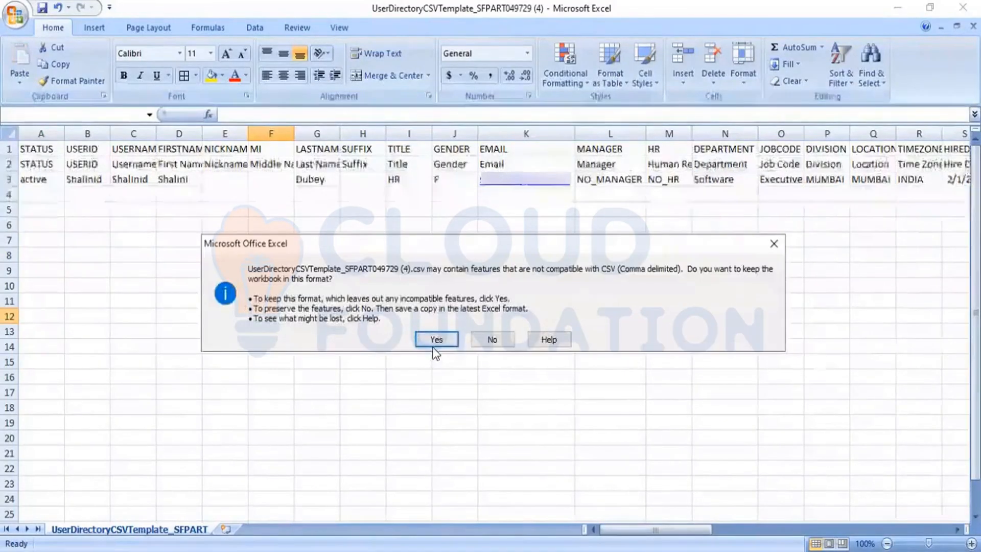
left_click(434, 343)
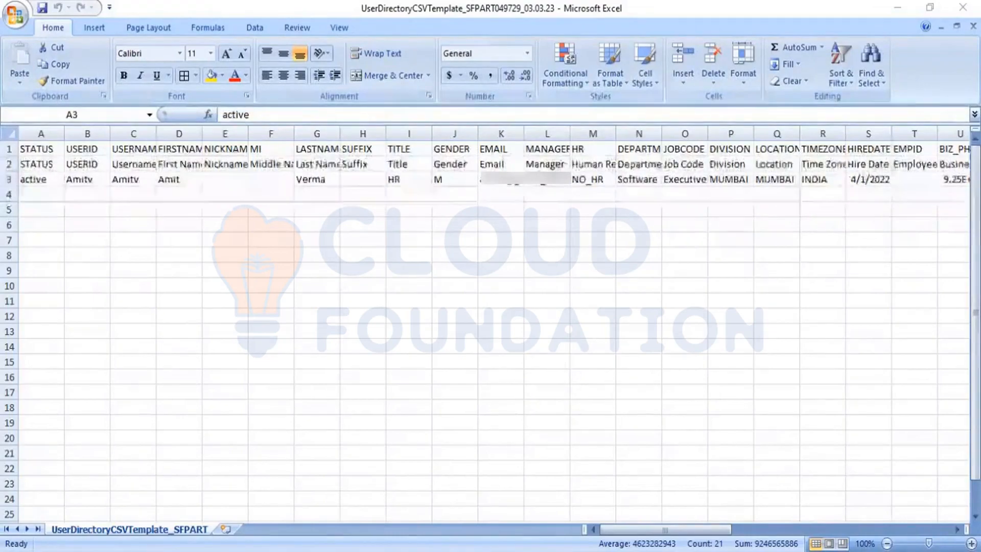
Open UserDirectoryCSVTemplate_SFPART049729_05.03.23 from the UDF folder in File Explorer
key("alt+Tab")
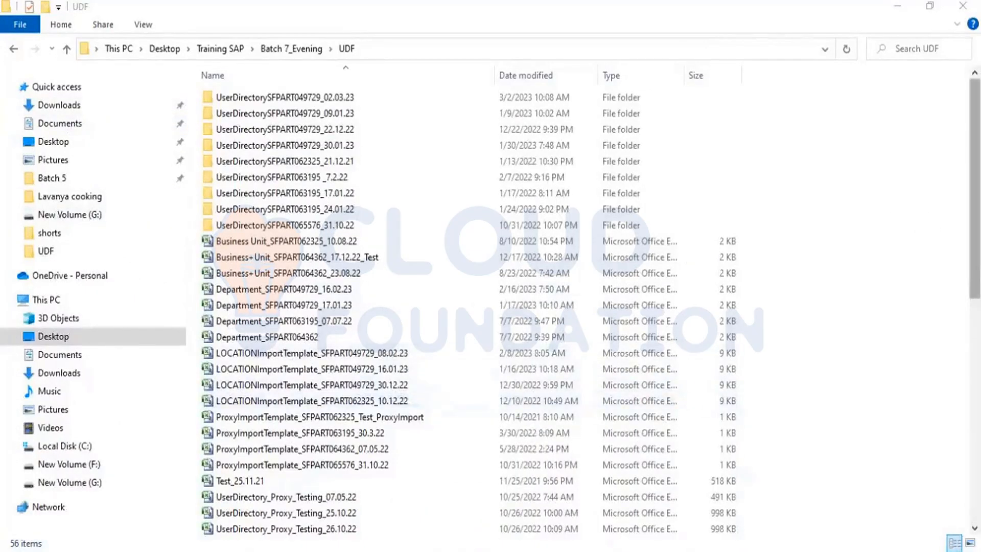
scroll(822, 227, "down", 2)
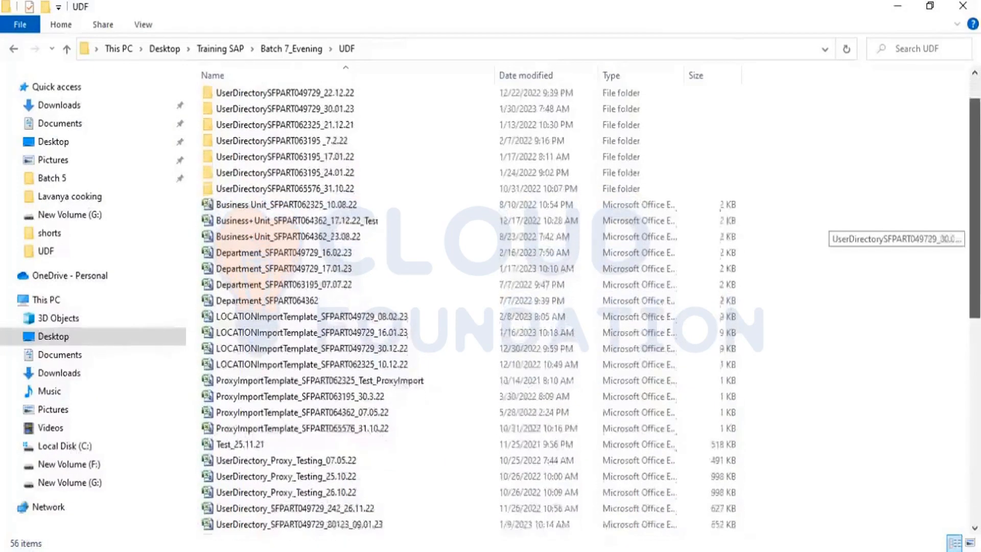
scroll(822, 228, "down", 2)
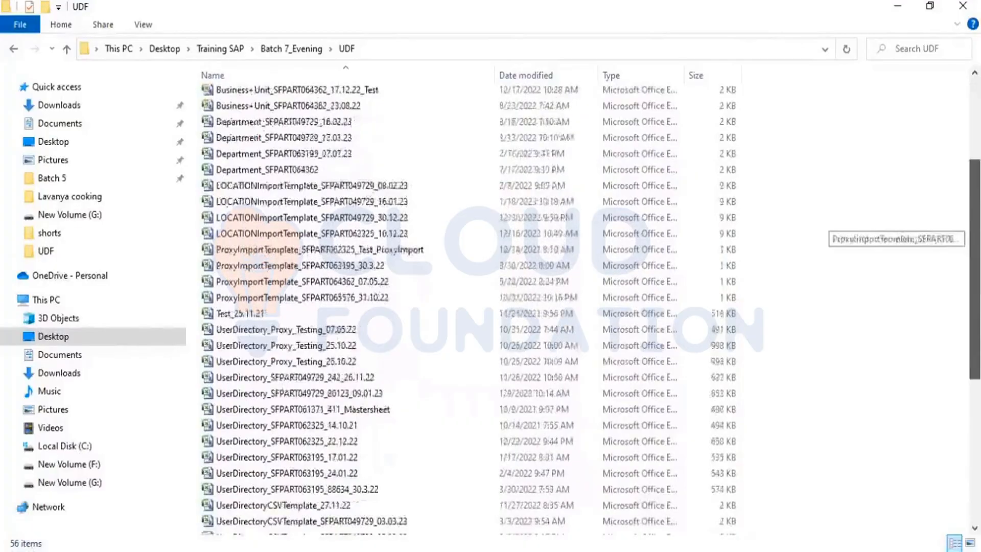
scroll(823, 227, "down", 1)
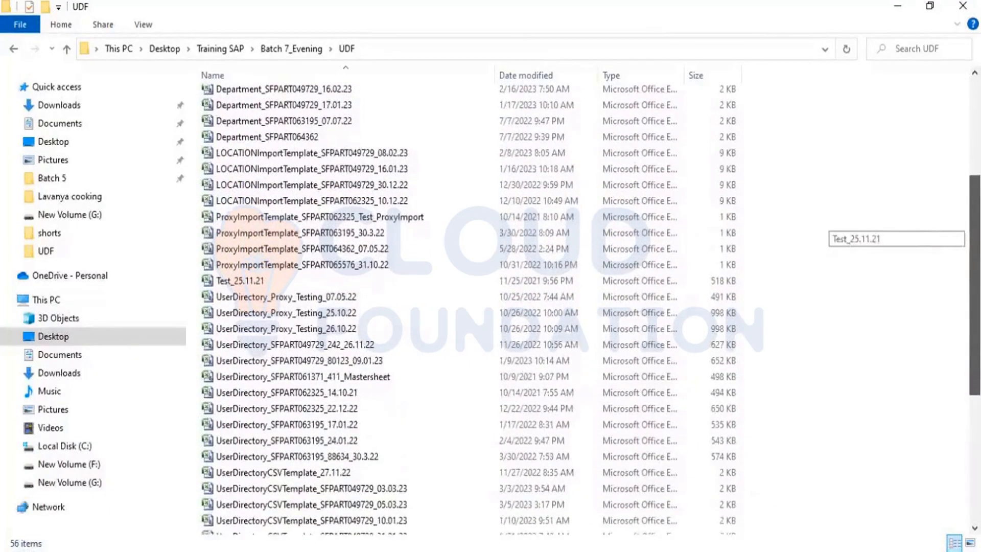
scroll(822, 230, "down", 2)
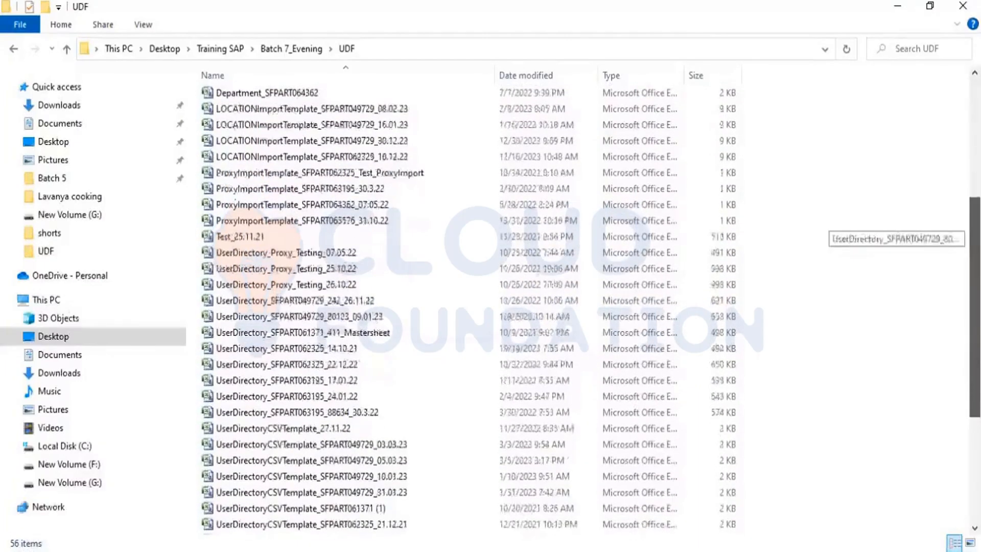
scroll(822, 230, "down", 1)
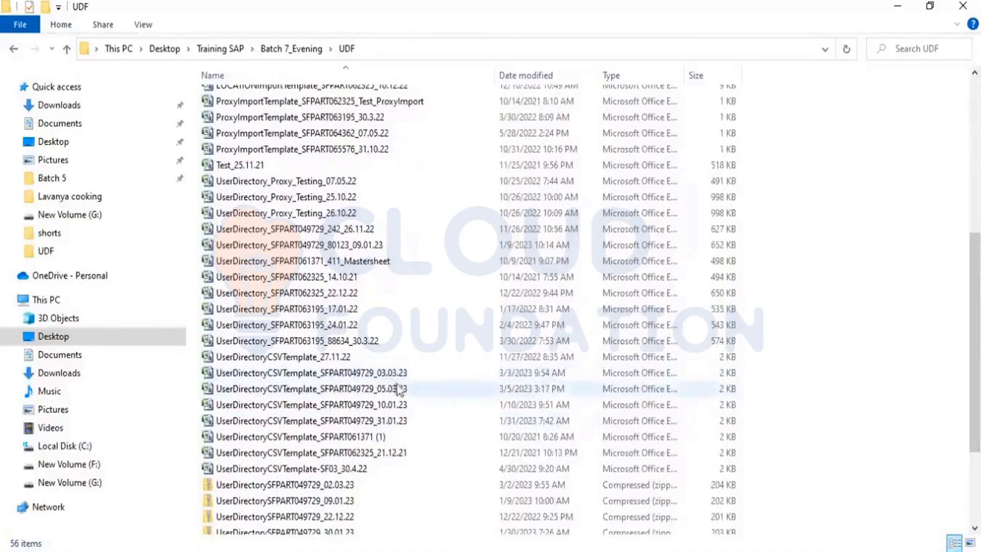
left_click(357, 390)
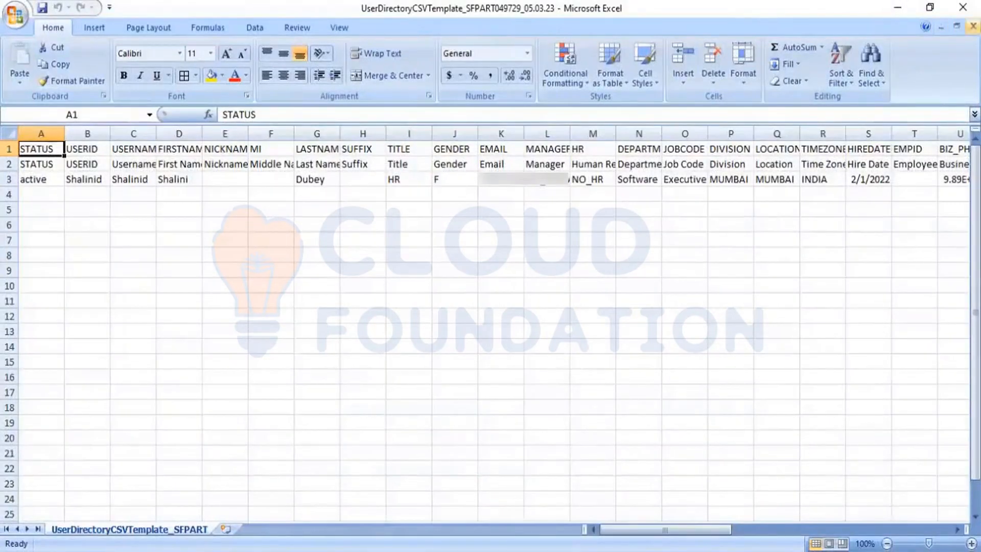
Close the CSV template workbook and minimize Excel
left_click(972, 26)
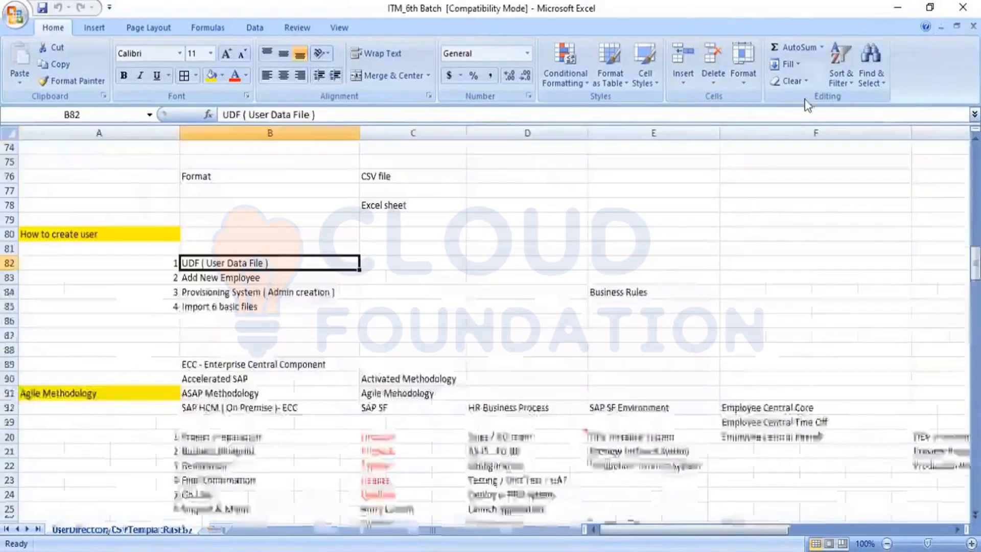
left_click(899, 14)
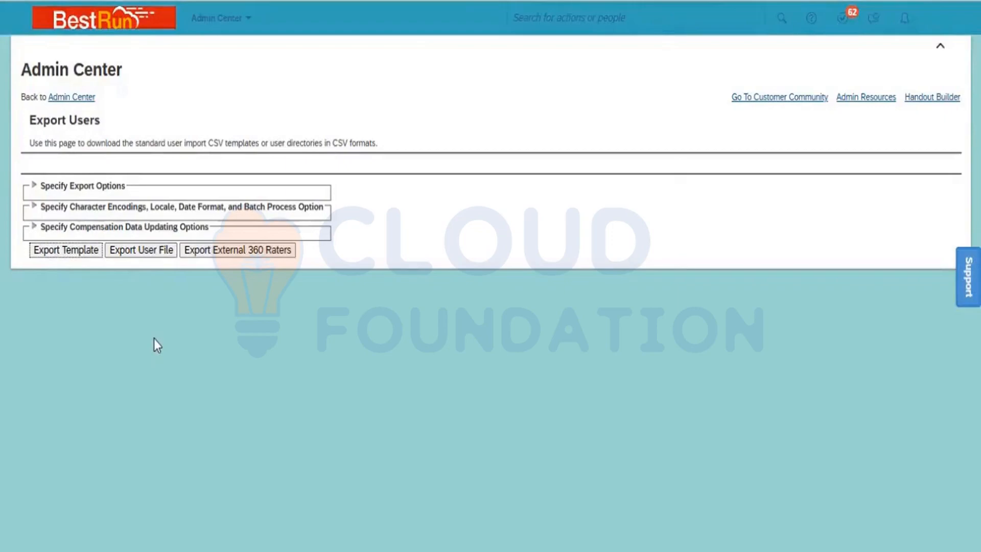
Search 'import employee data' and open the Import Employee Data tool
left_click(559, 18)
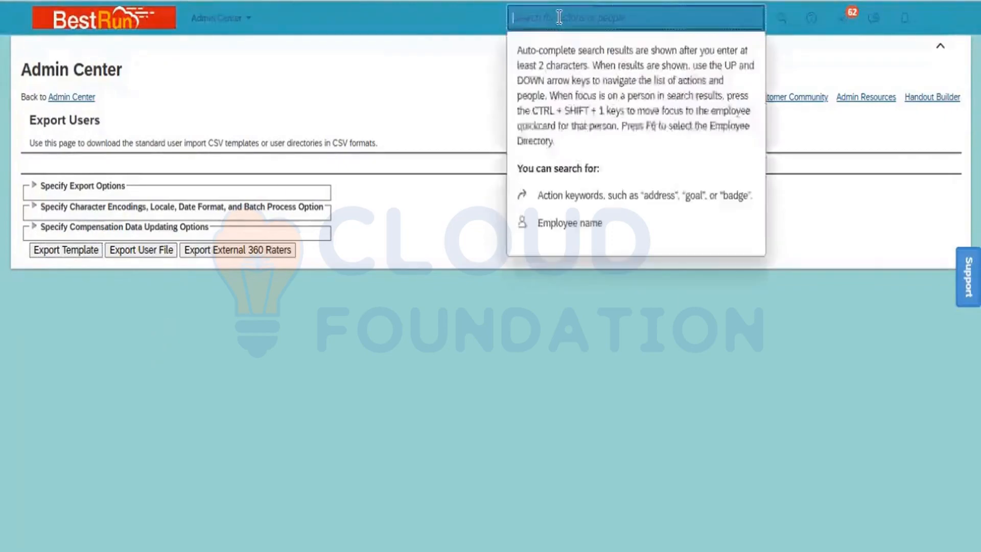
type("import")
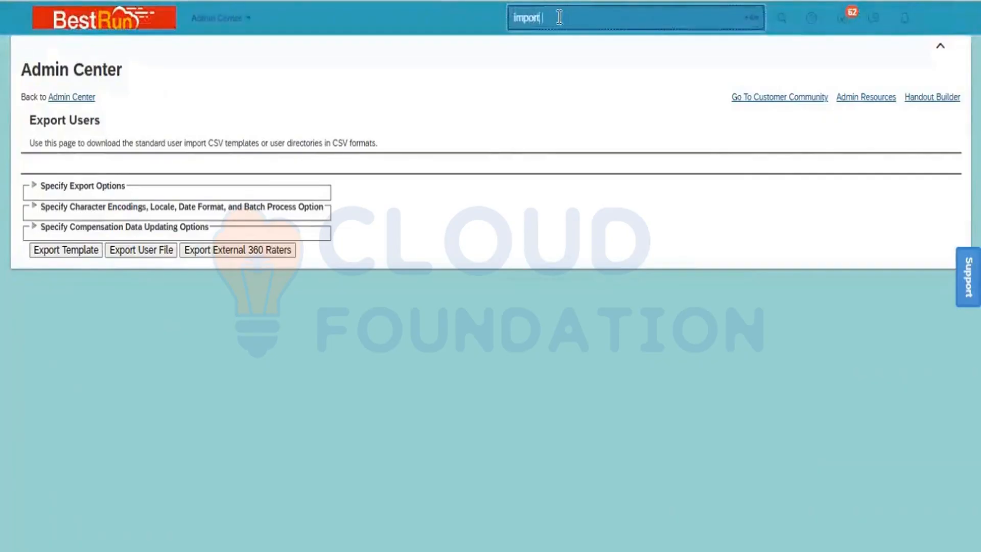
type(" employee data")
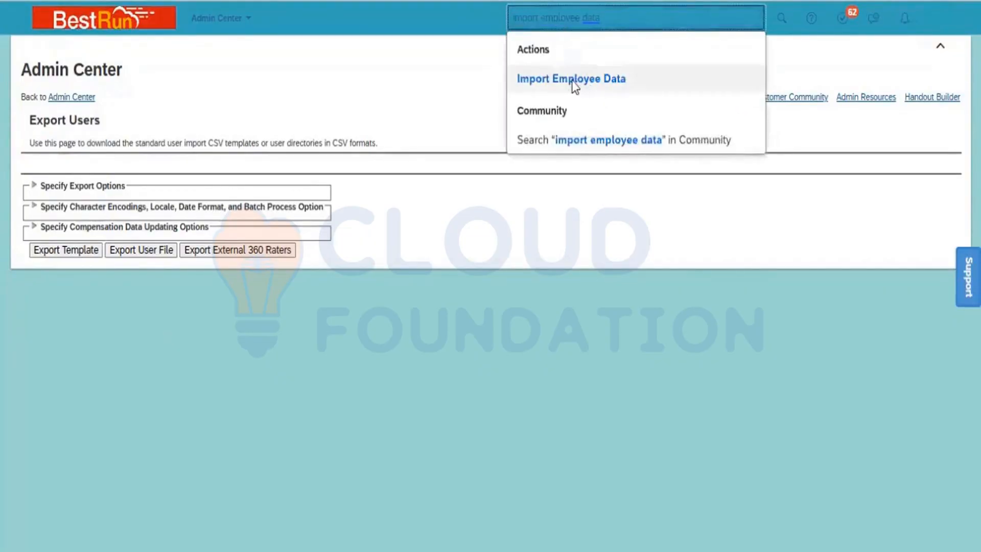
left_click(574, 86)
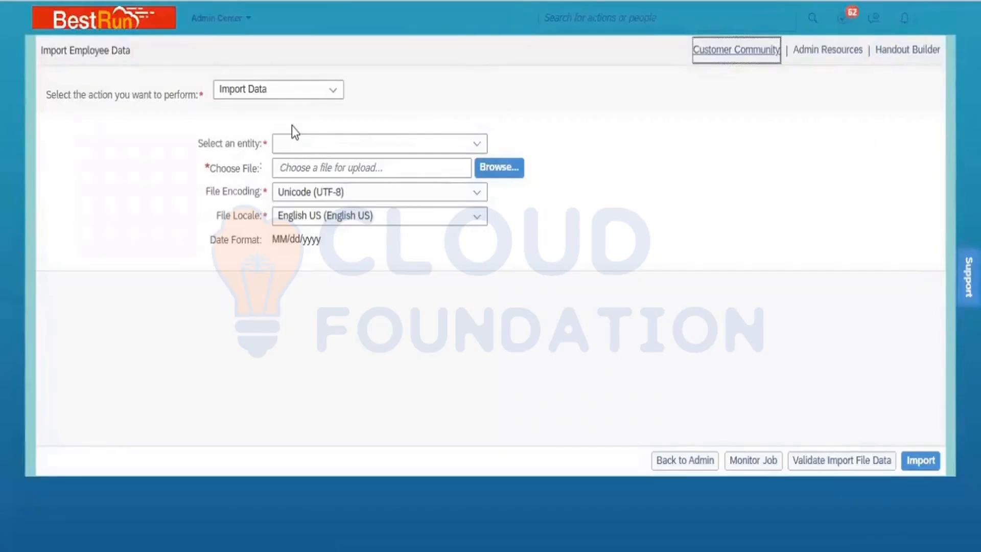
Choose Basic Import as the entity and attach the 05.03.23 user directory CSV template from Batch 7_Evening > UDF
left_click(478, 143)
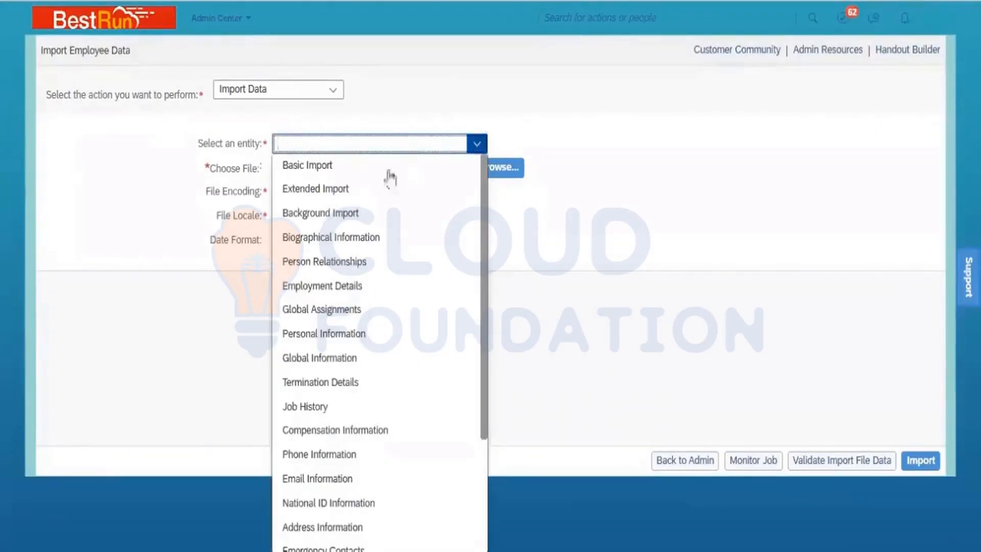
left_click(339, 170)
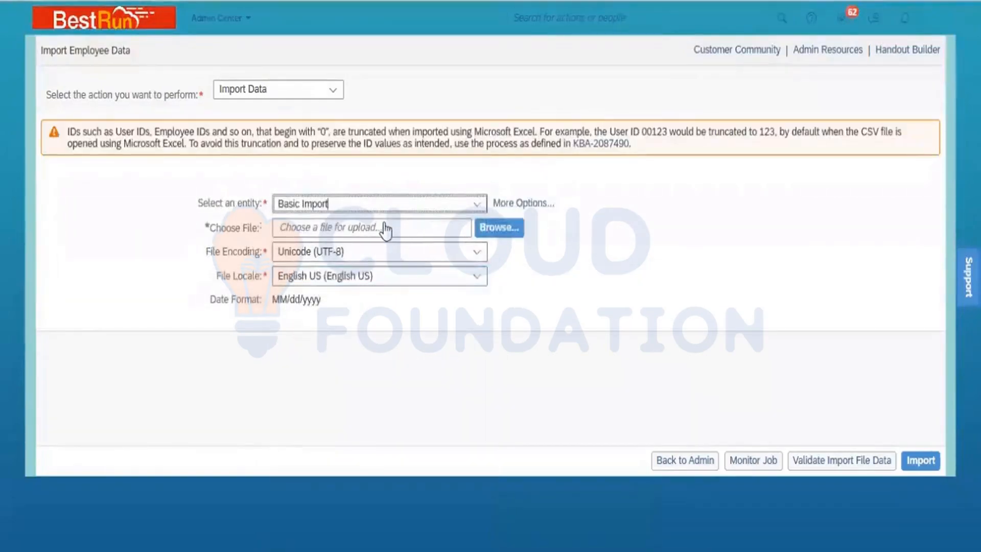
left_click(489, 238)
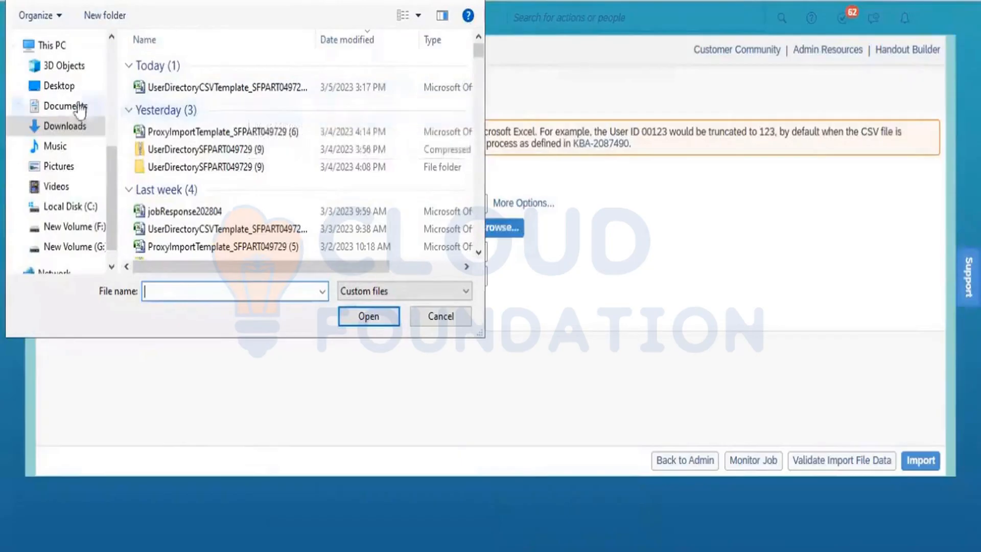
left_click(62, 91)
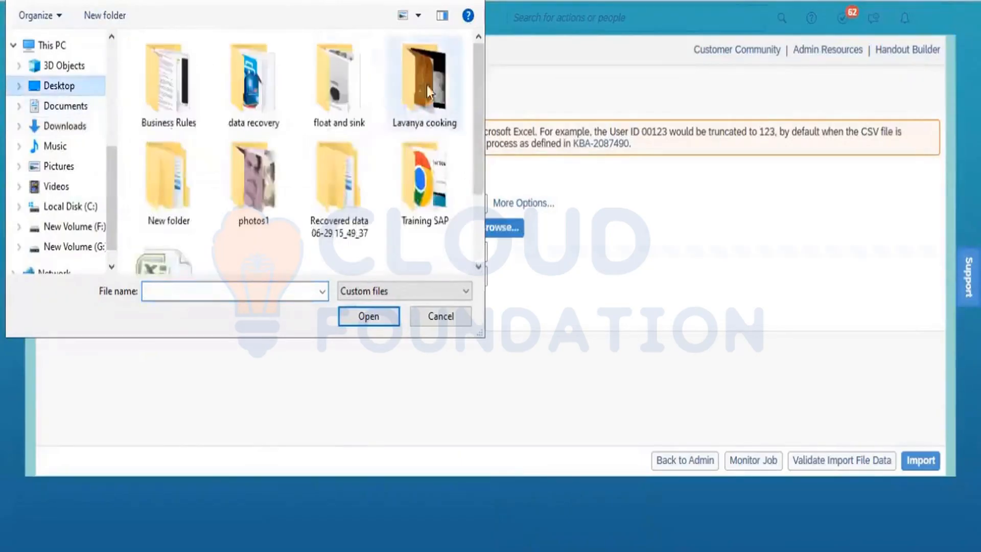
left_click(403, 15)
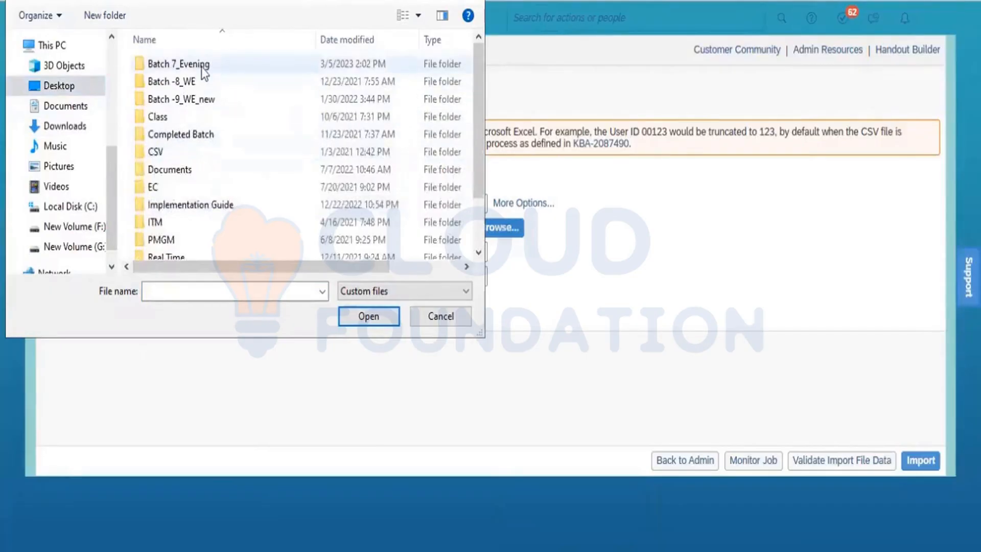
double_click(230, 64)
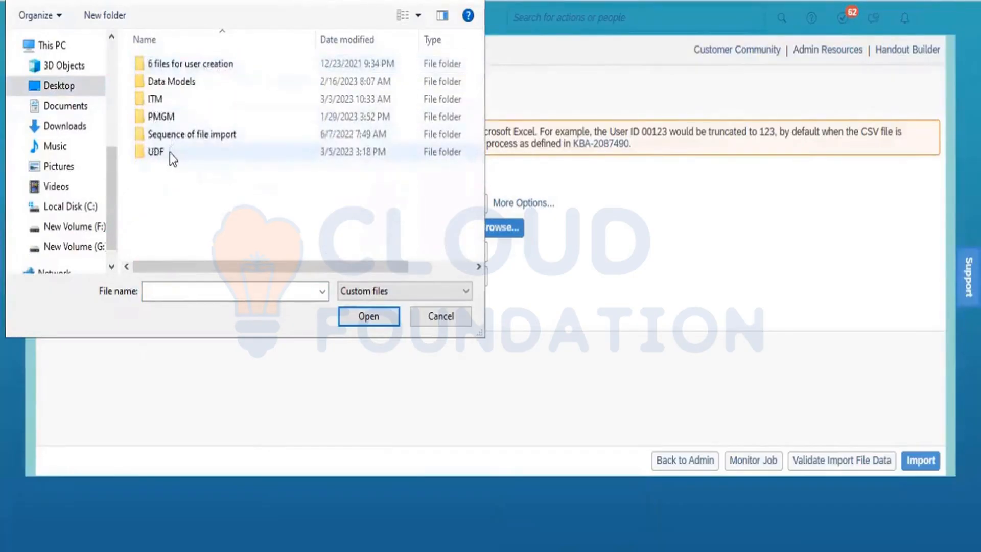
double_click(156, 152)
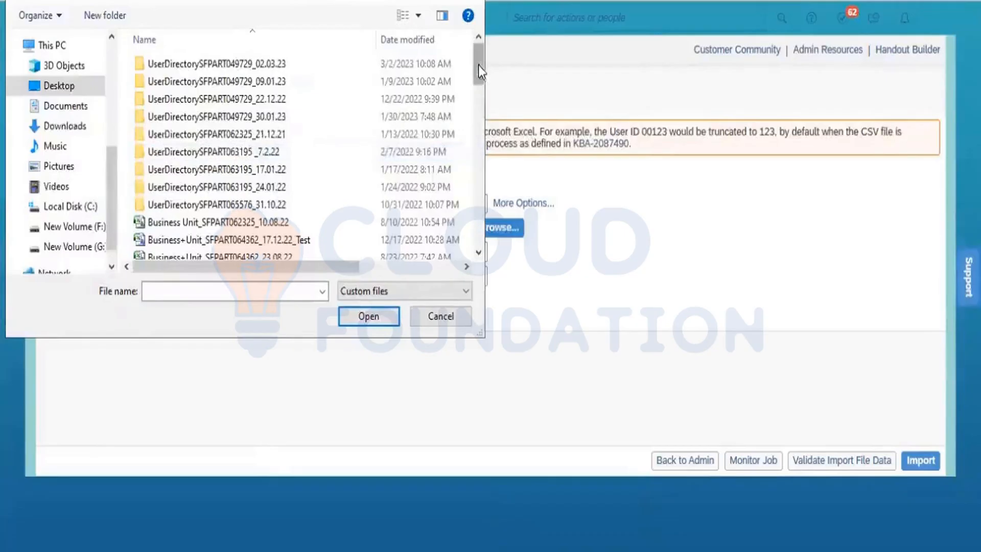
left_click_drag(477, 65, 480, 185)
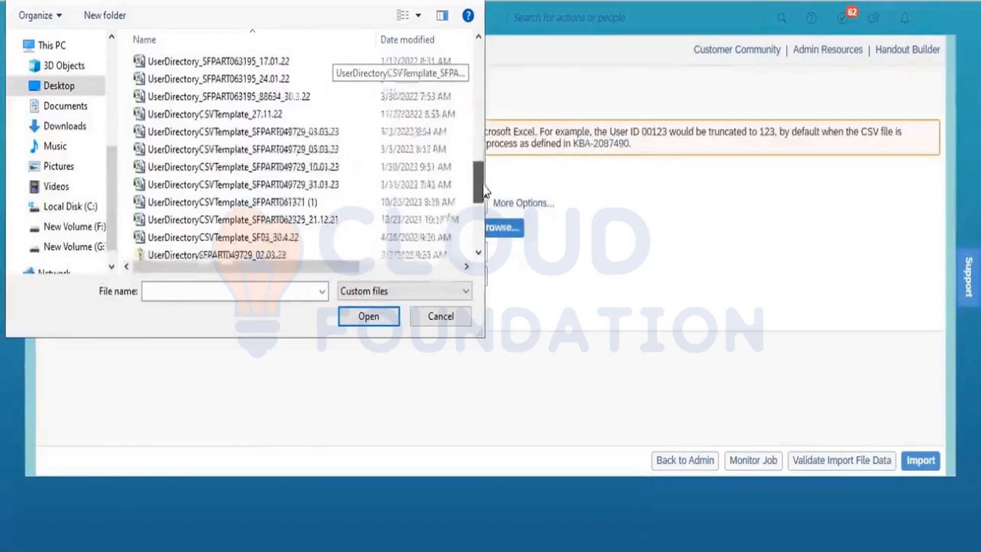
left_click(317, 151)
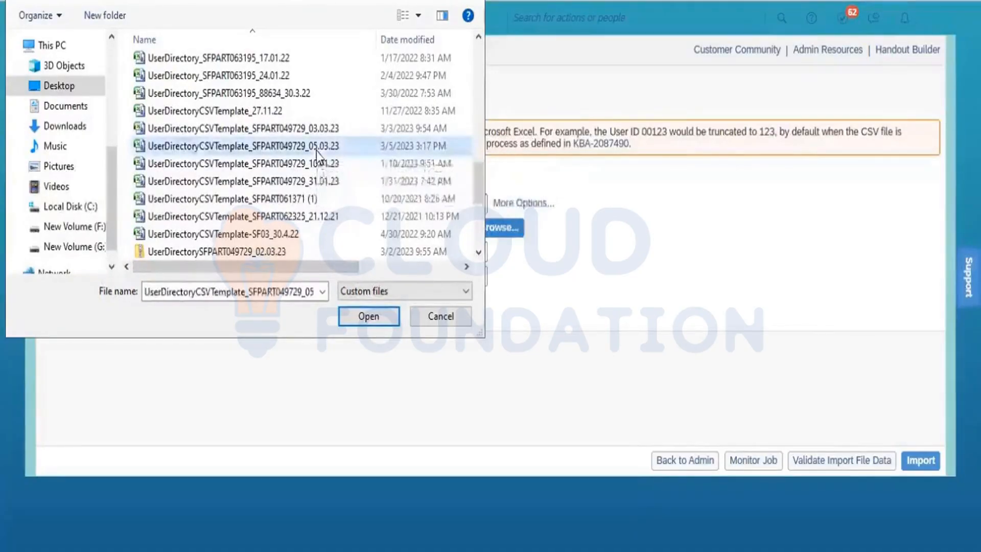
left_click(360, 314)
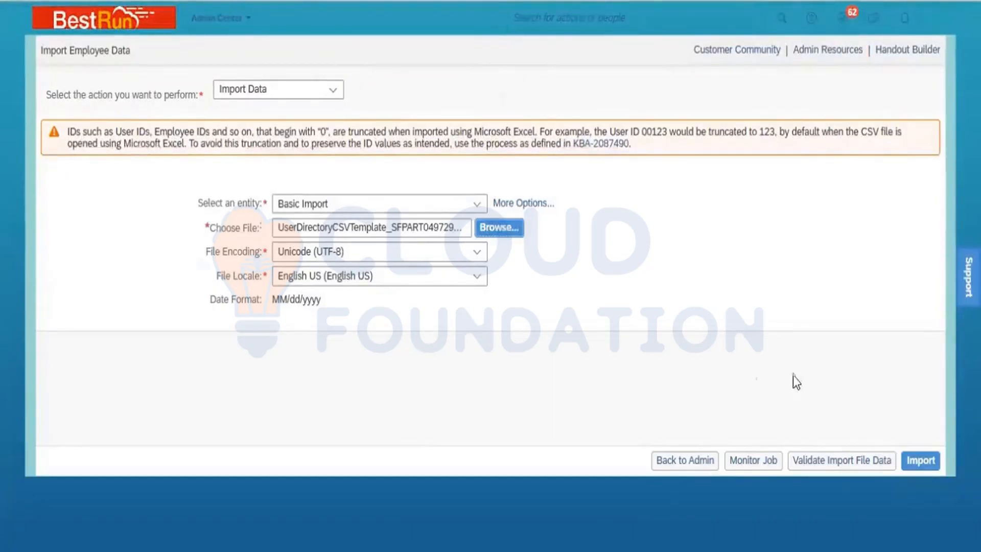
Validate and import the employee CSV file, then duplicate the browser tab for a fresh import page
left_click(832, 460)
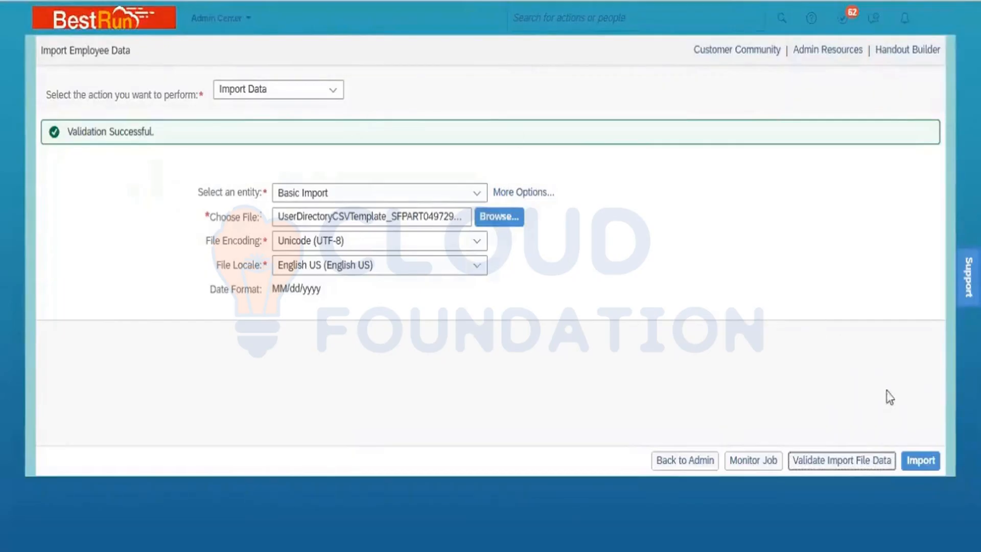
left_click(921, 462)
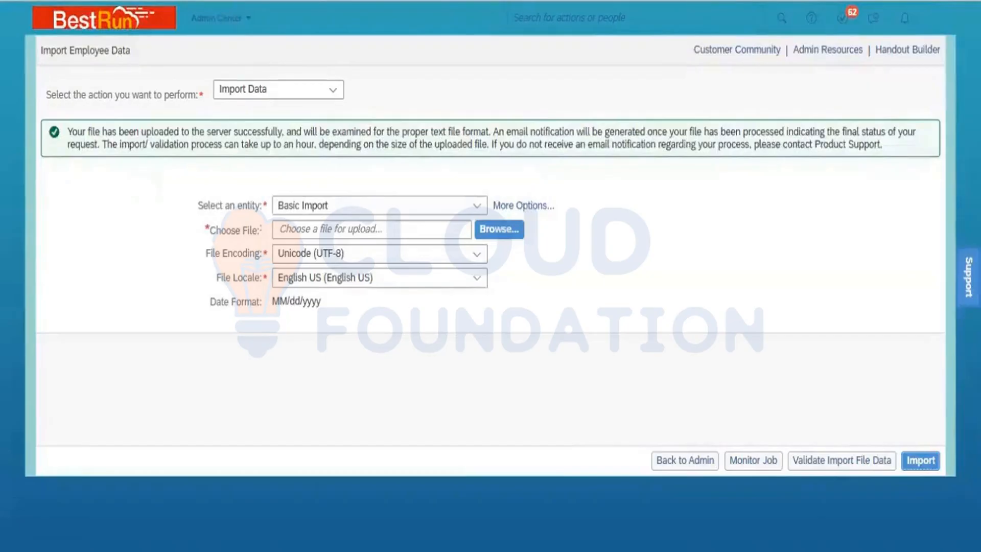
right_click(137, 1)
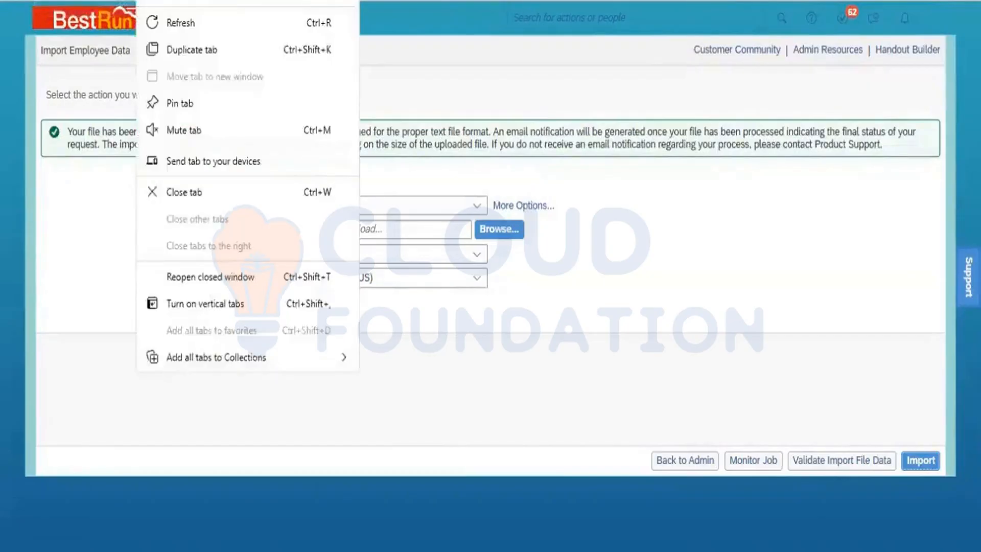
left_click(185, 49)
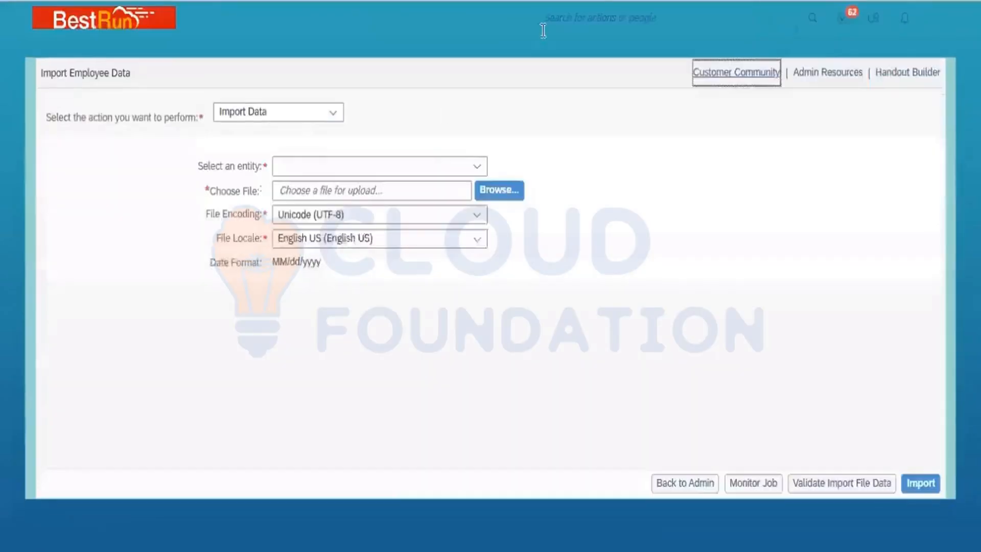
Search for 'monitor job' and open the Monitor Job page
left_click(584, 14)
type("m")
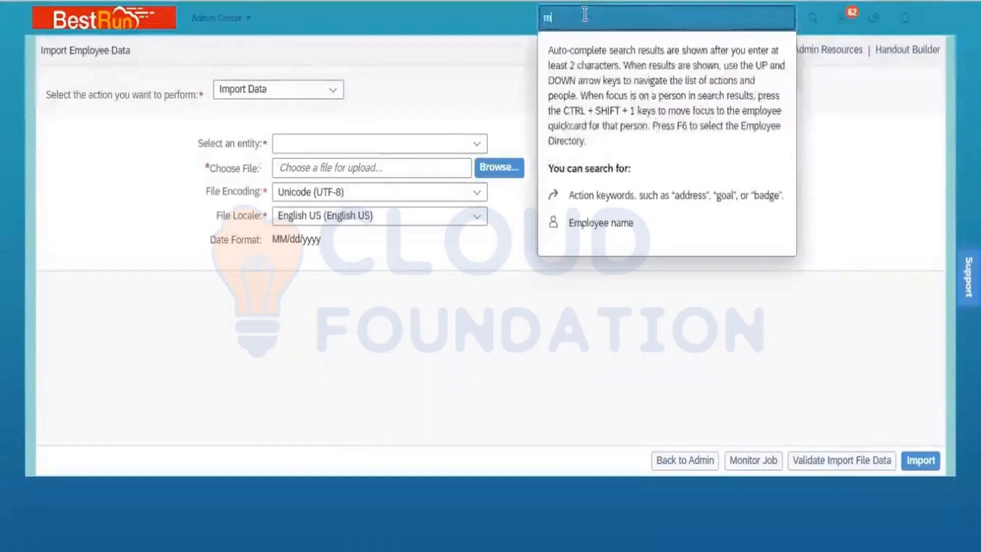
type("onit")
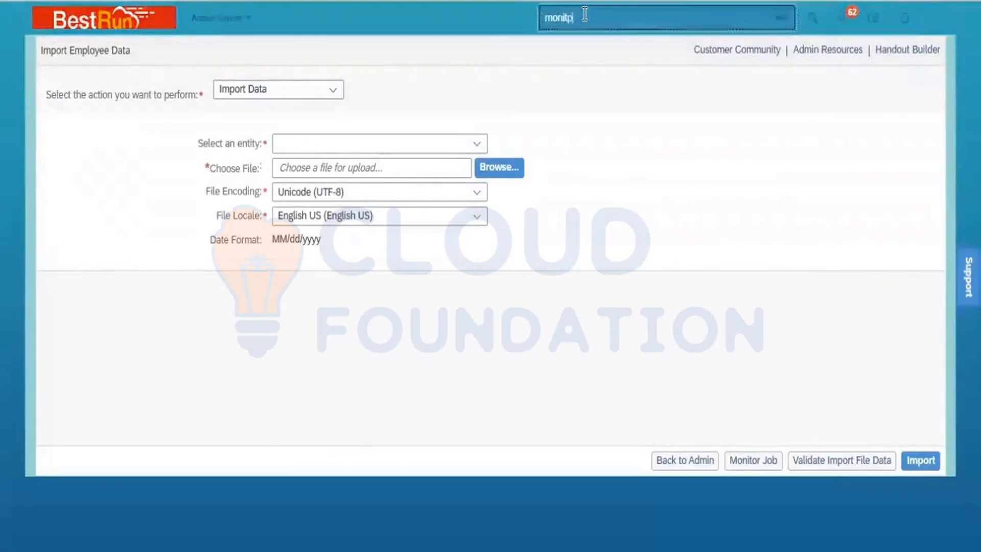
type("o")
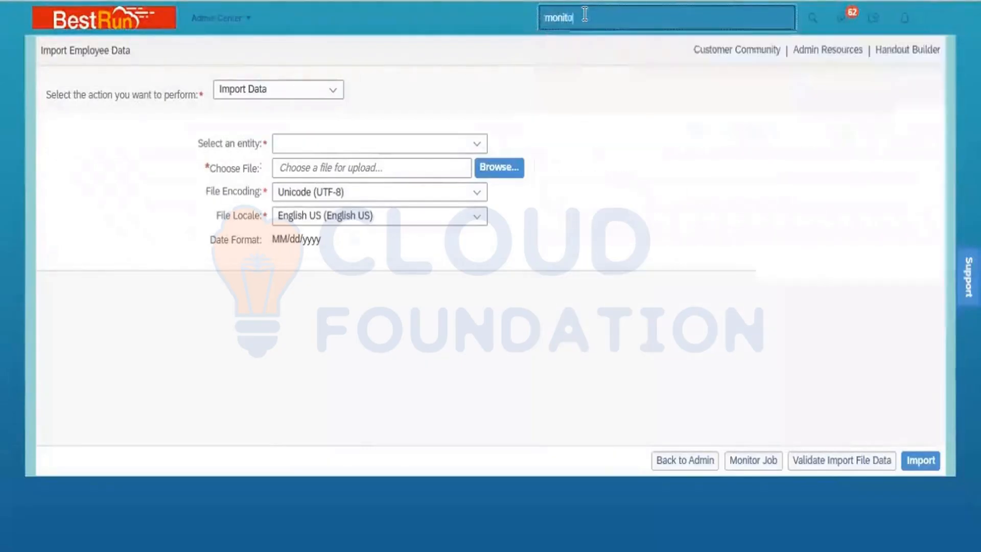
type("r job")
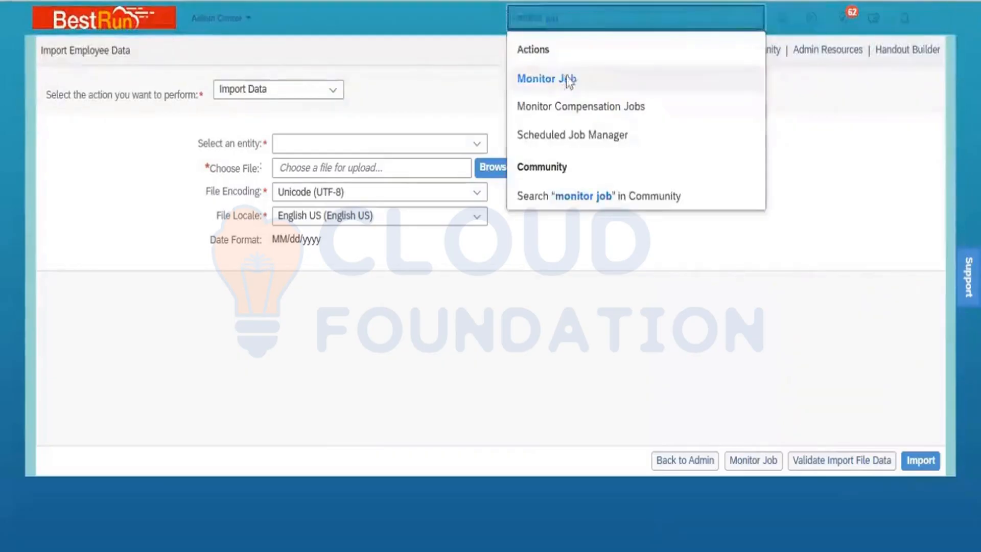
left_click(568, 82)
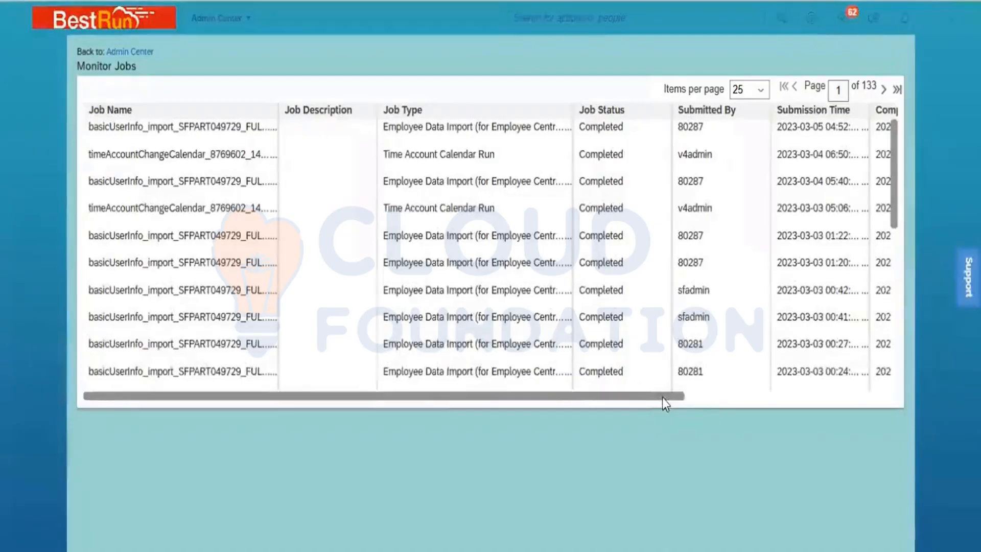
Download the status report of the newest employee data import job
left_click_drag(662, 398, 894, 450)
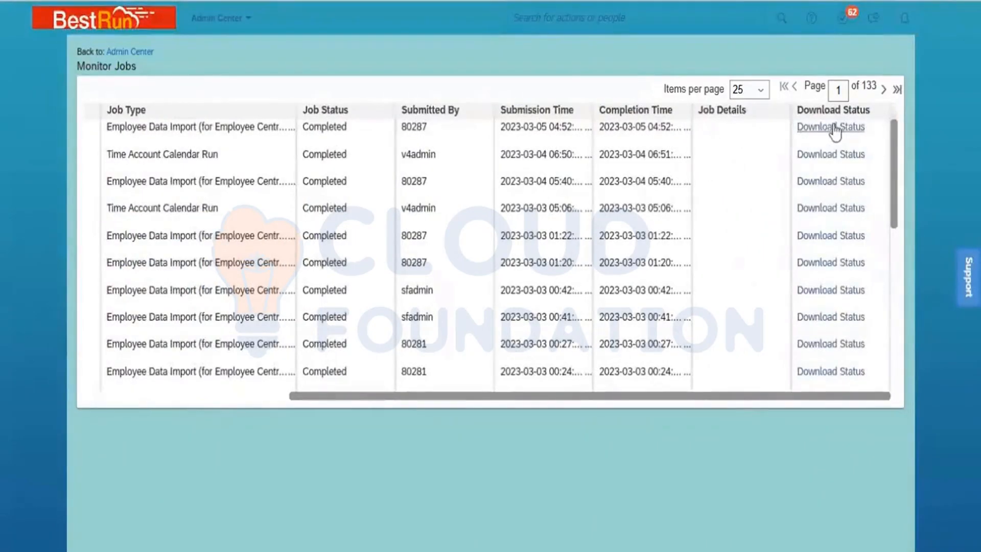
left_click(816, 128)
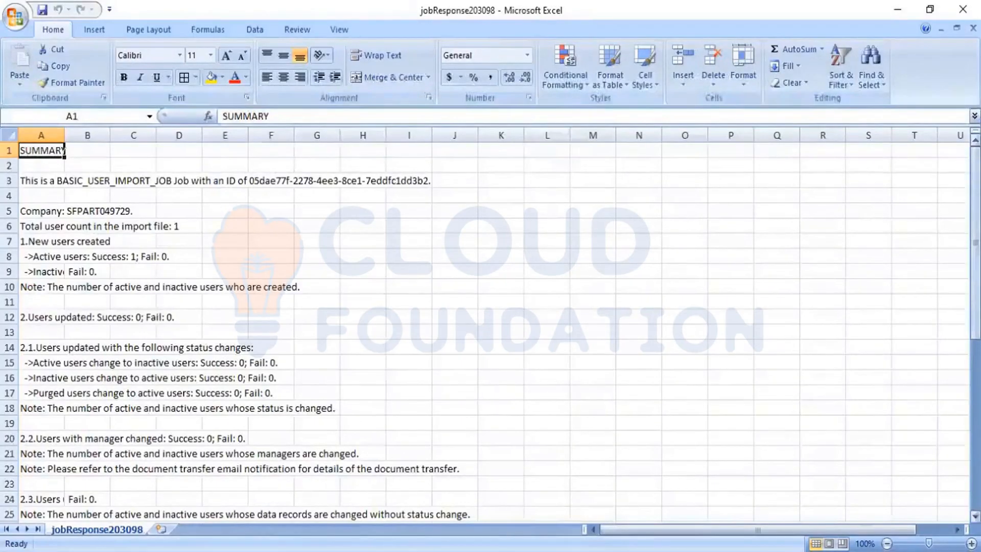
Read through the jobResponse report to its success message, close it, and return to the browser
left_click_drag(975, 240, 974, 409)
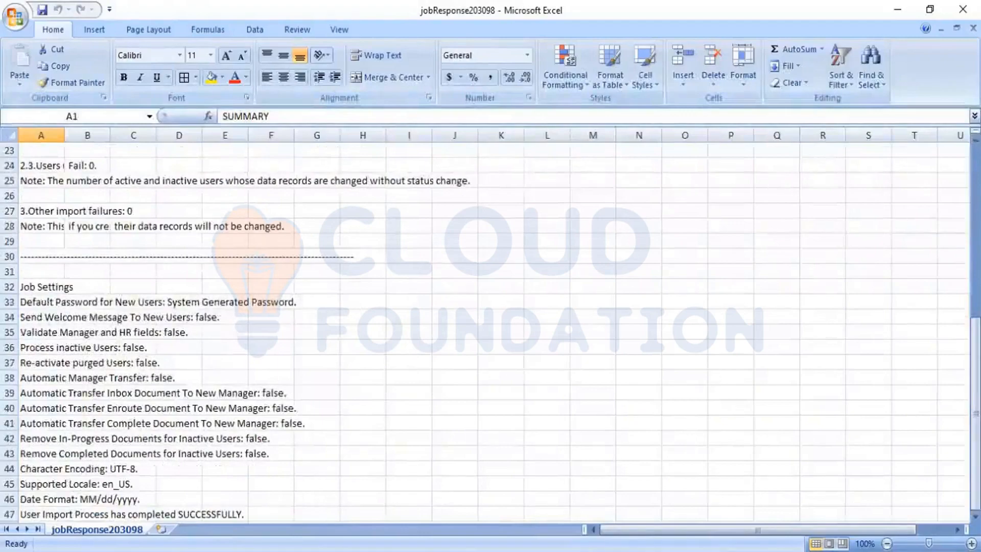
scroll(406, 396, "down", 2)
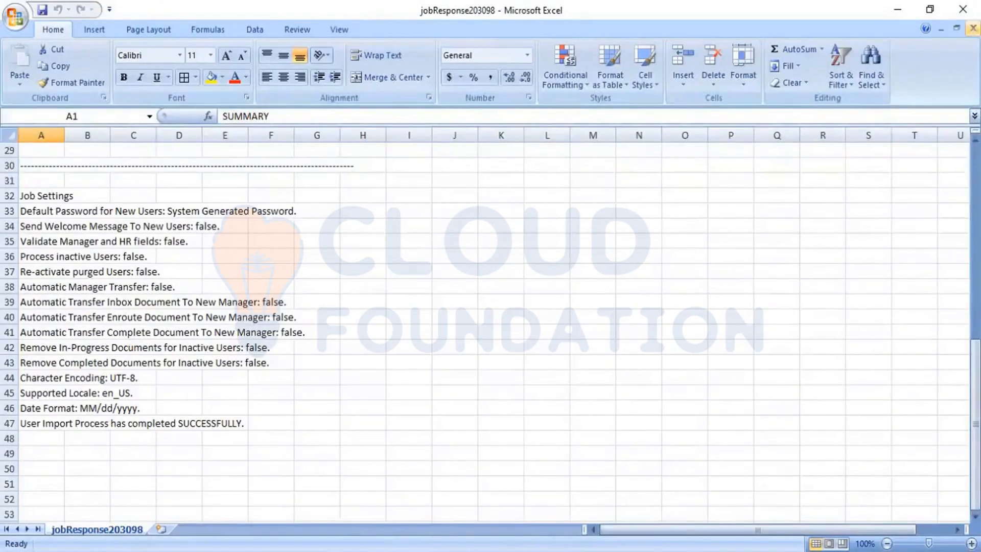
left_click(973, 28)
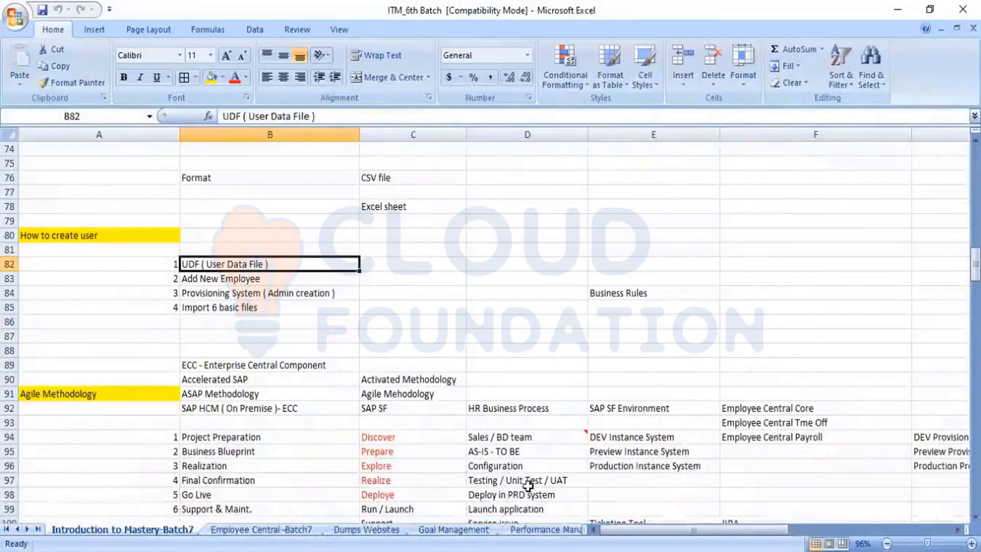
key("alt+Tab")
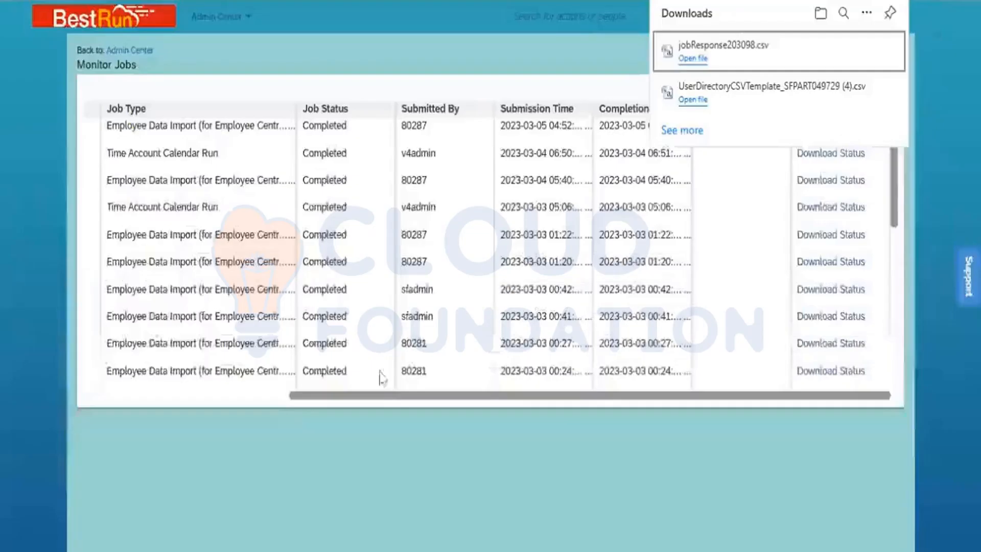
Search for the imported employee by name and open their Employee Files profile
left_click(78, 19)
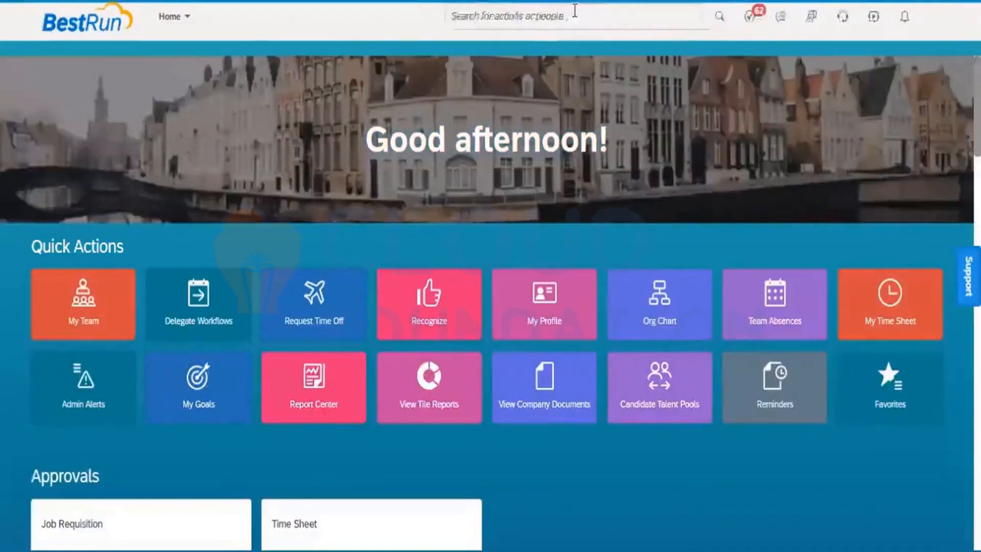
left_click(574, 11)
type("ahalini")
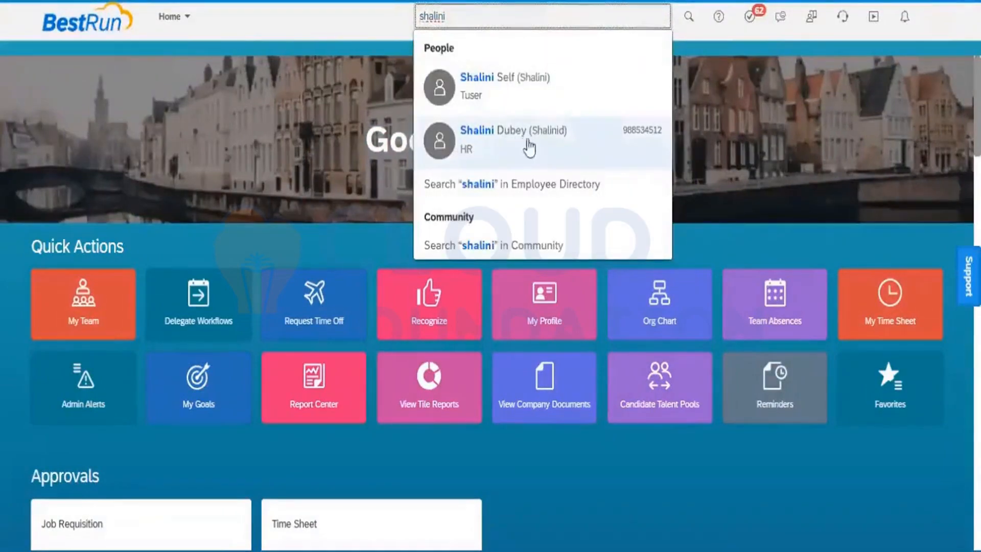
mouse_move(533, 150)
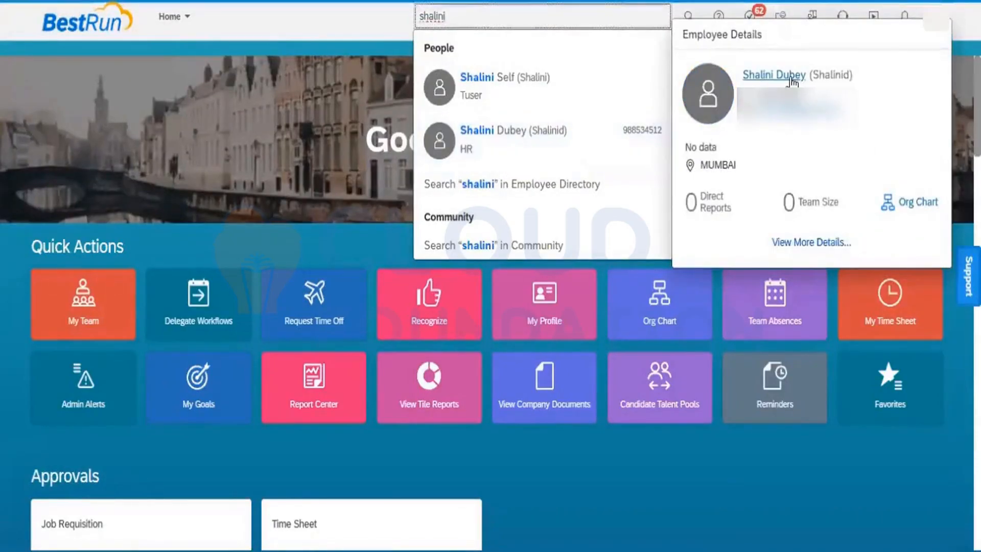
left_click(774, 76)
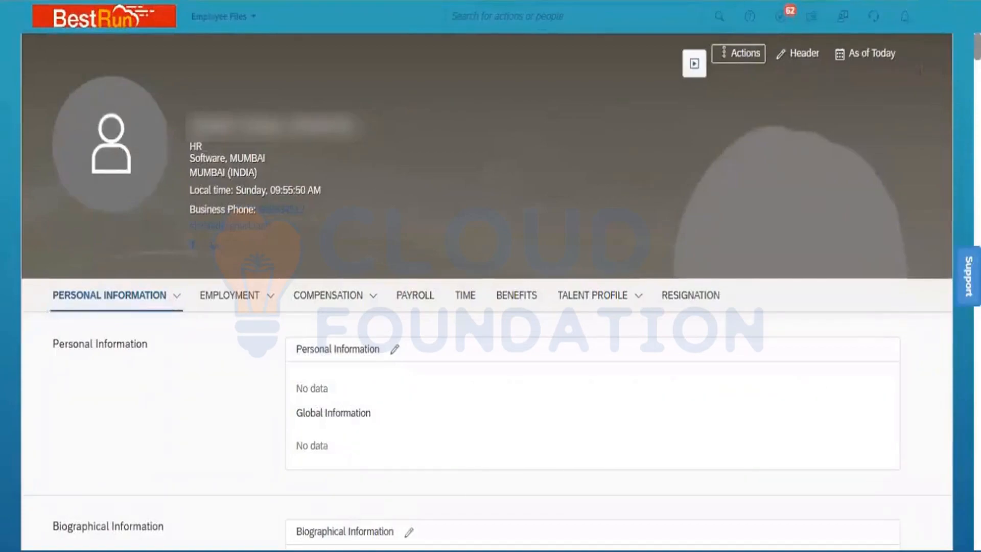
scroll(490, 307, "down", 3)
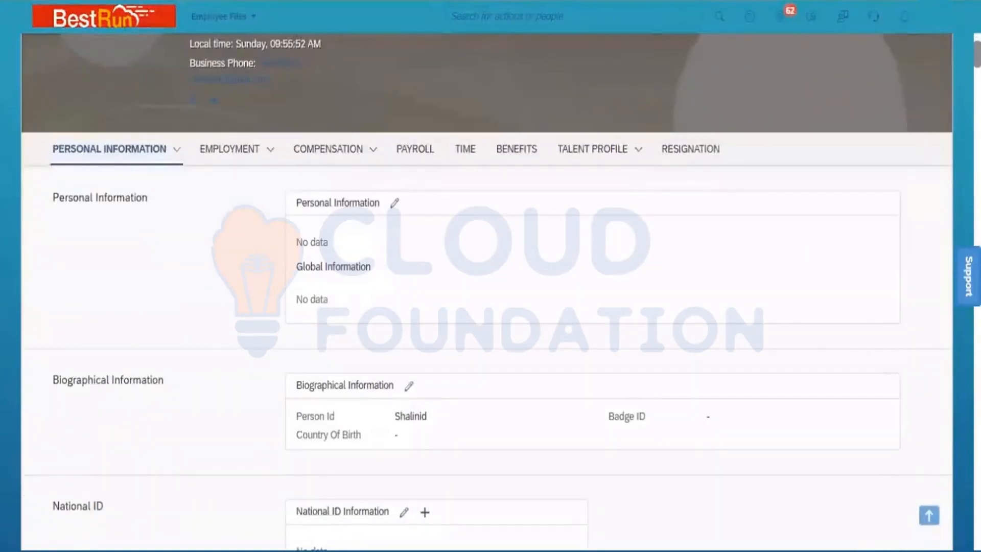
scroll(491, 306, "down", 4)
scroll(491, 306, "up", 7)
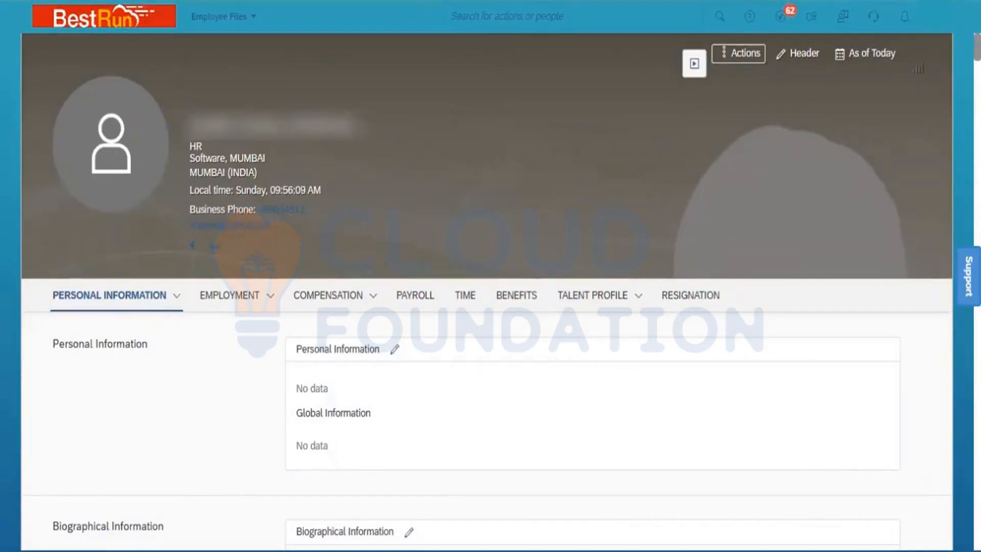
scroll(490, 307, "down", 3)
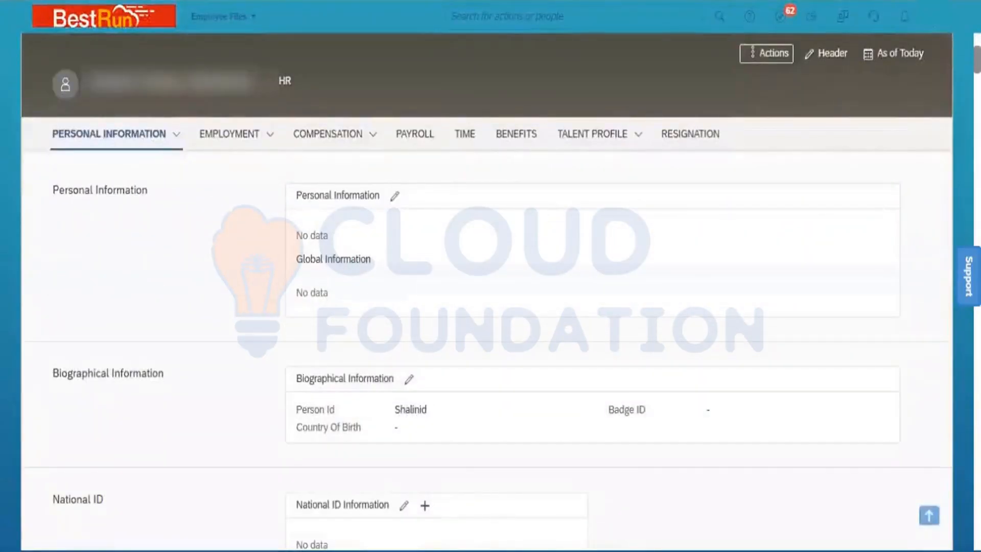
scroll(491, 307, "down", 6)
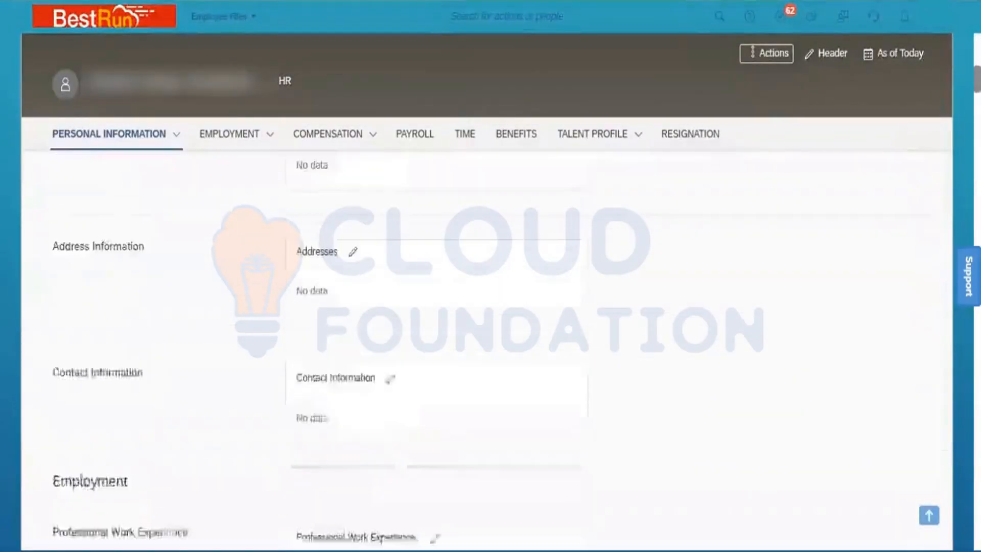
scroll(490, 306, "down", 3)
scroll(491, 307, "down", 10)
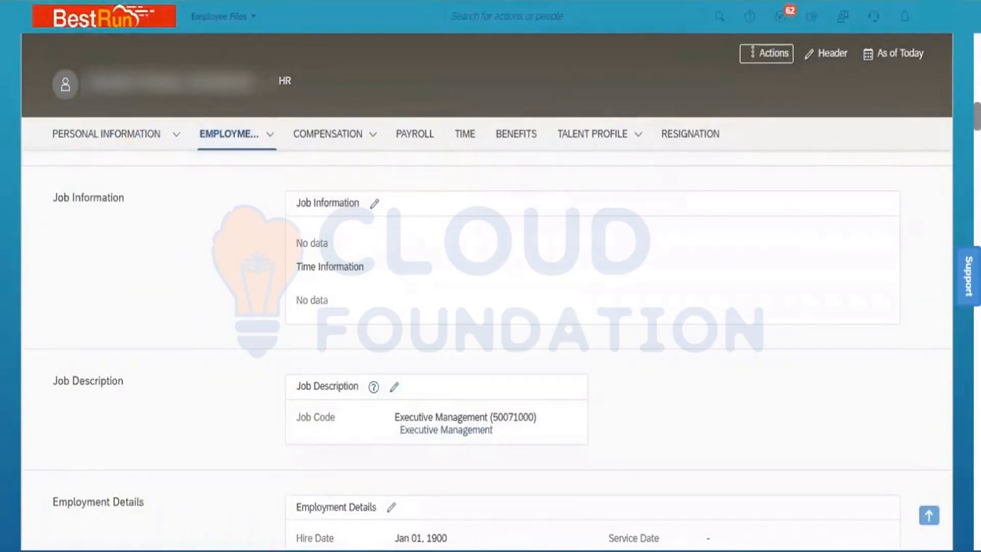
scroll(491, 306, "down", 4)
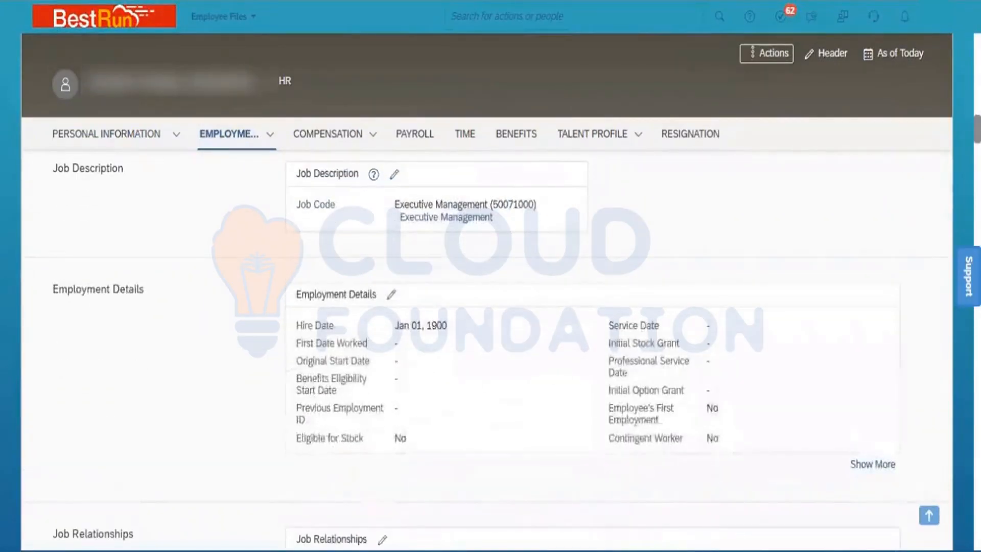
scroll(490, 347, "down", 4)
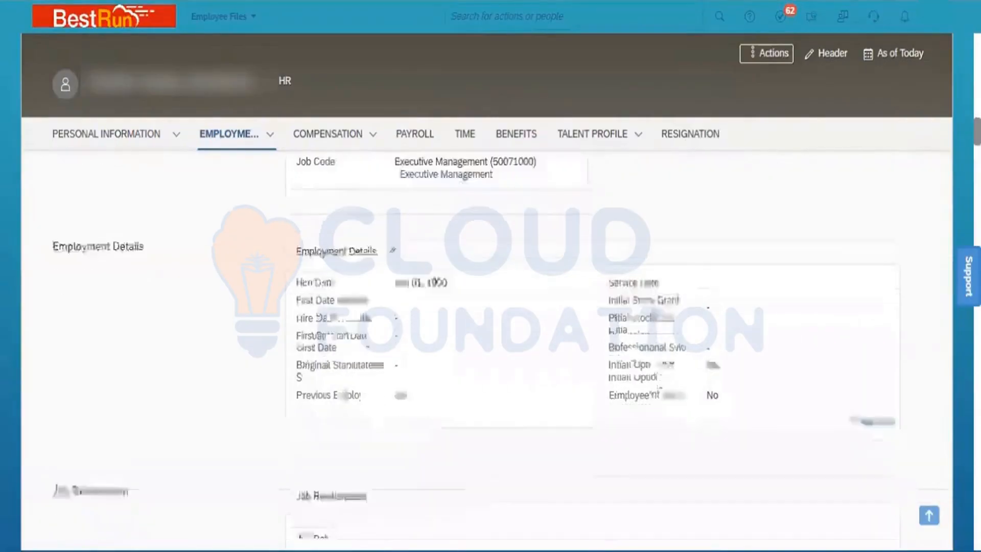
scroll(490, 307, "down", 3)
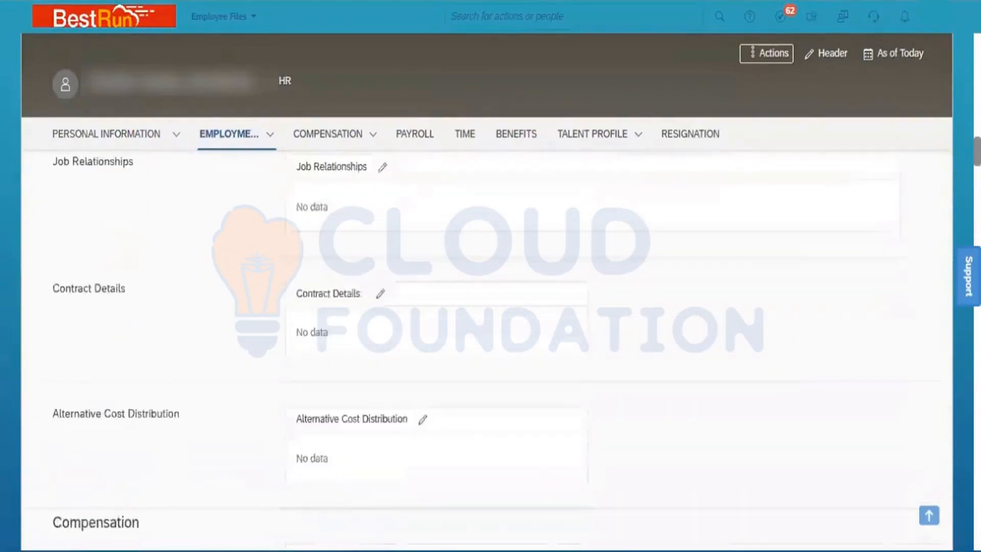
scroll(490, 306, "down", 4)
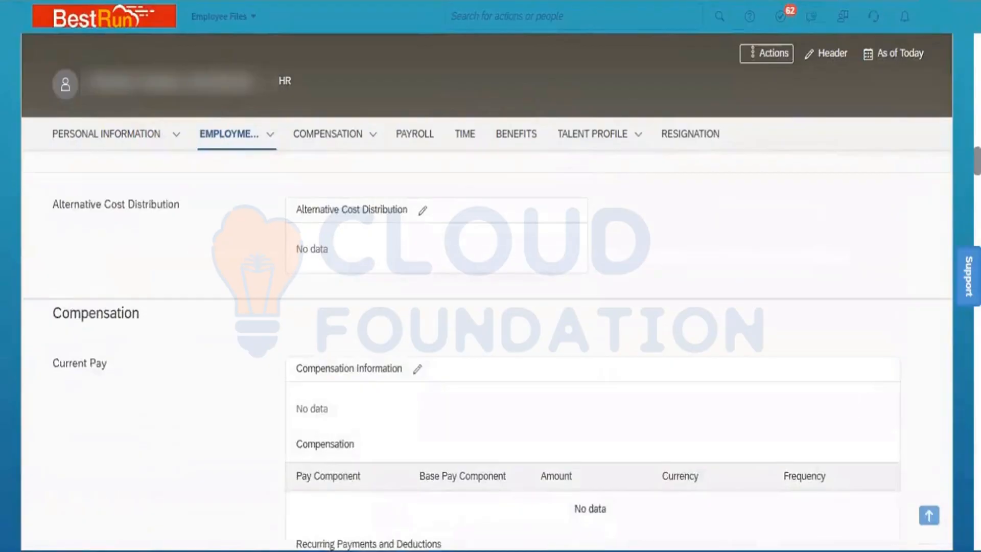
scroll(491, 348, "down", 4)
scroll(491, 347, "down", 4)
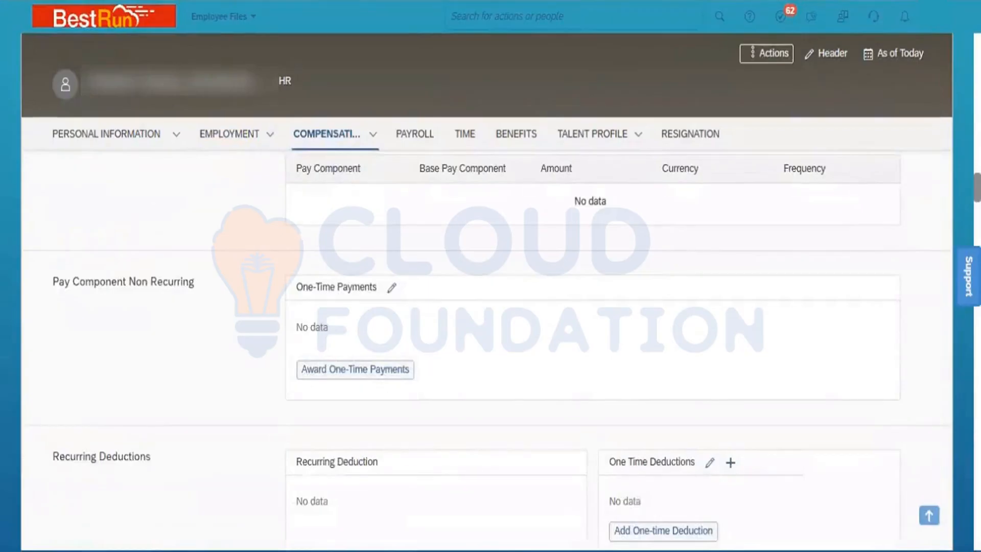
scroll(490, 347, "down", 4)
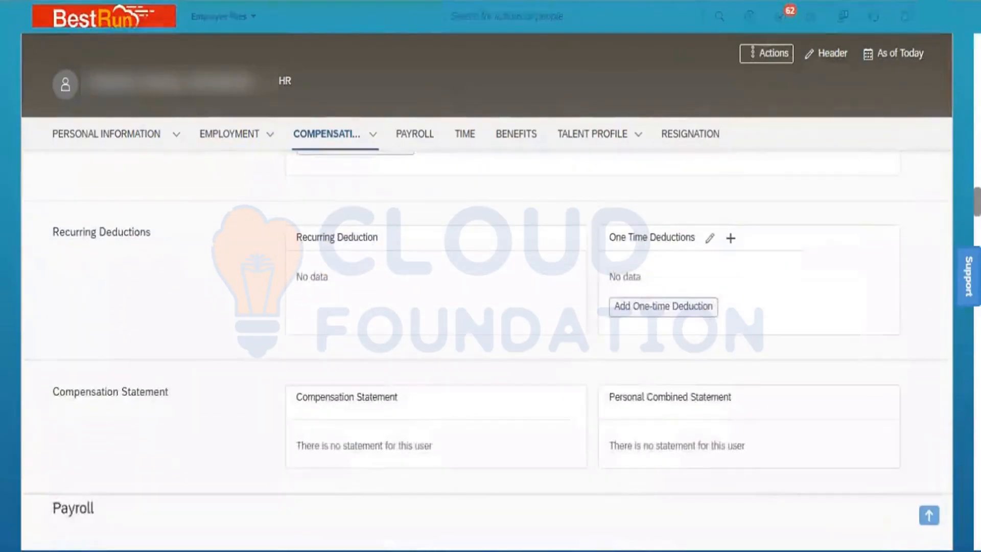
scroll(490, 347, "up", 20)
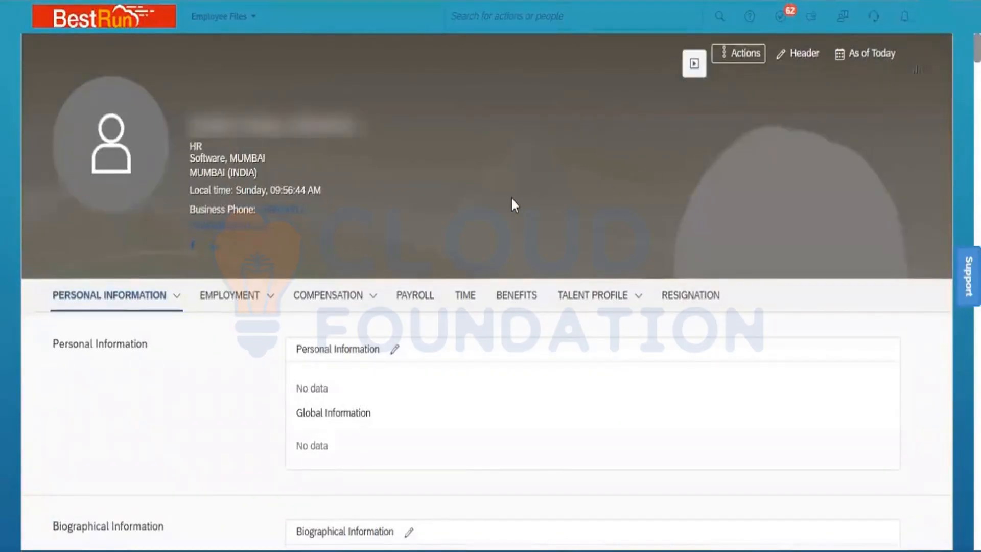
Review the employee's Take Action and Jump To options, dismiss them, and switch to the ITM_6th Batch workbook
left_click(746, 55)
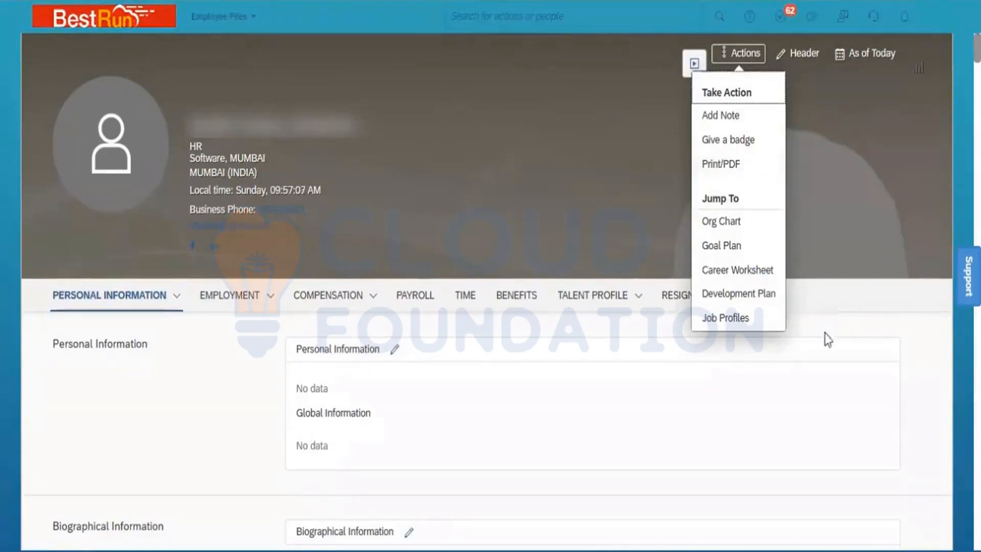
left_click(855, 297)
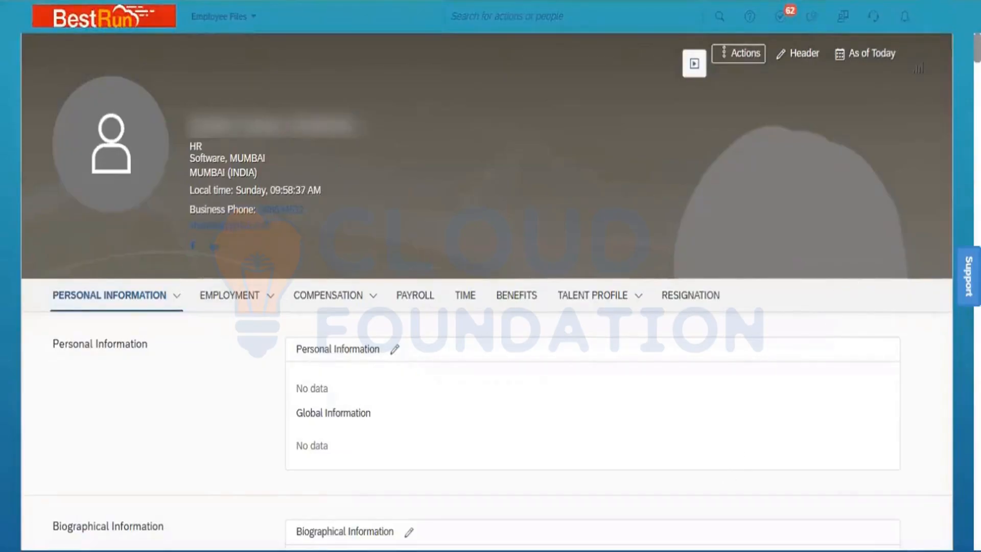
key("alt+Tab")
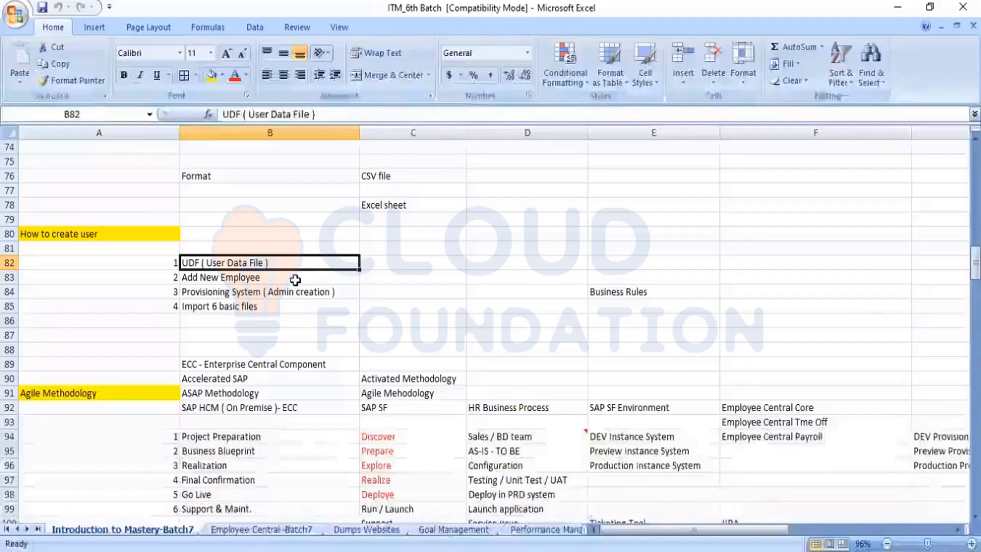
left_click(241, 280)
left_click(232, 308)
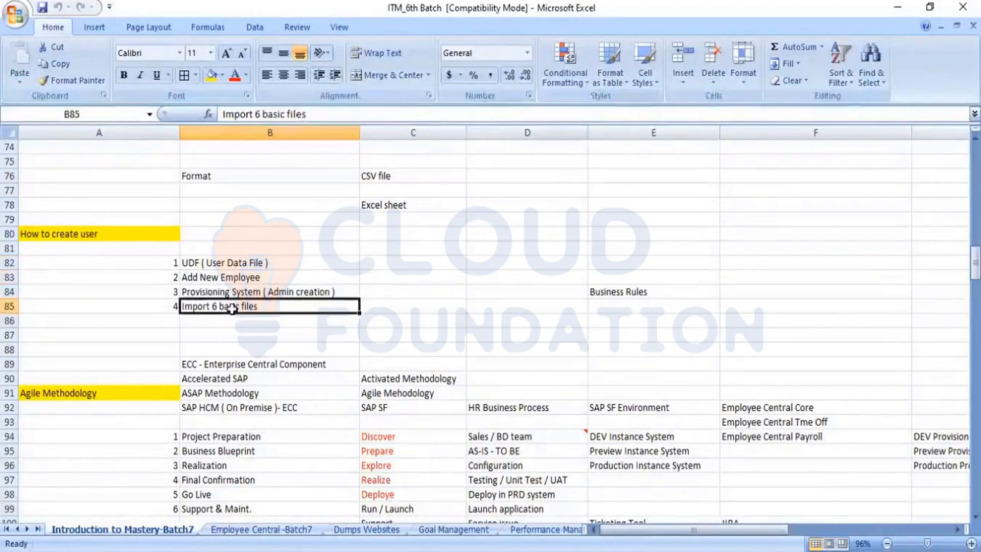
left_click(257, 292)
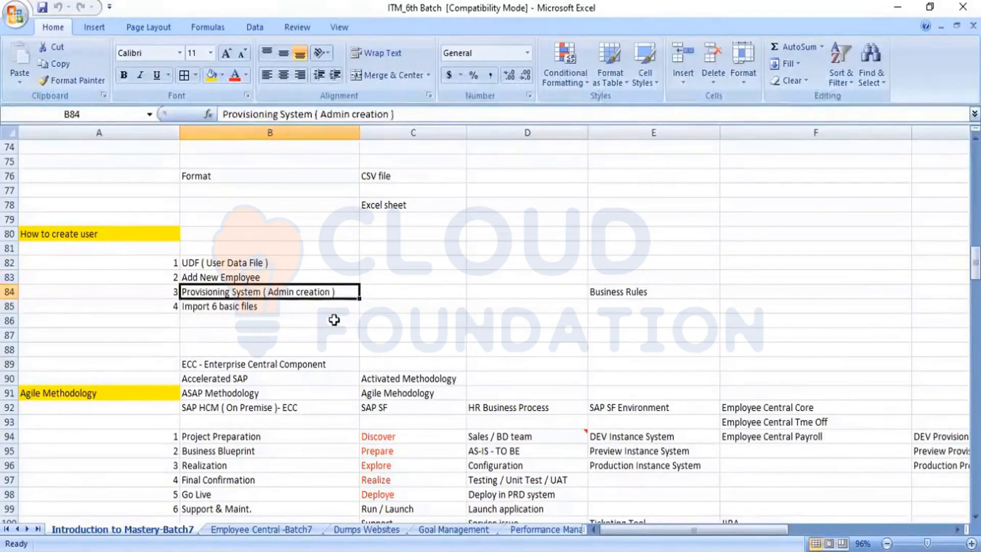
key("Down")
key("Down")
key("Down")
key("Down")
key("Down")
key("Down")
key("Down")
key("Down")
key("Down")
key("Down")
key("Down")
key("Down")
key("Down")
key("Down")
key("Down")
key("Down")
key("Down")
key("Down")
key("Down")
key("Down")
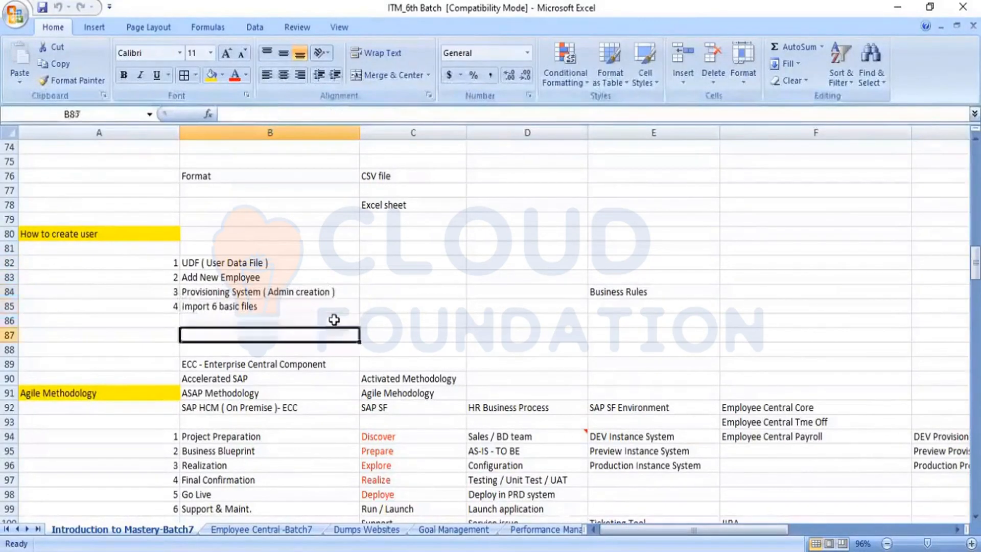
Move to cell C110 in the provisioning access section, then switch to File Explorer
key("Down")
key("Down")
key("Down")
key("Down")
key("Down")
key("Down")
key("Down")
key("Down")
key("Down")
key("Down")
key("Down")
key("Down")
key("Down")
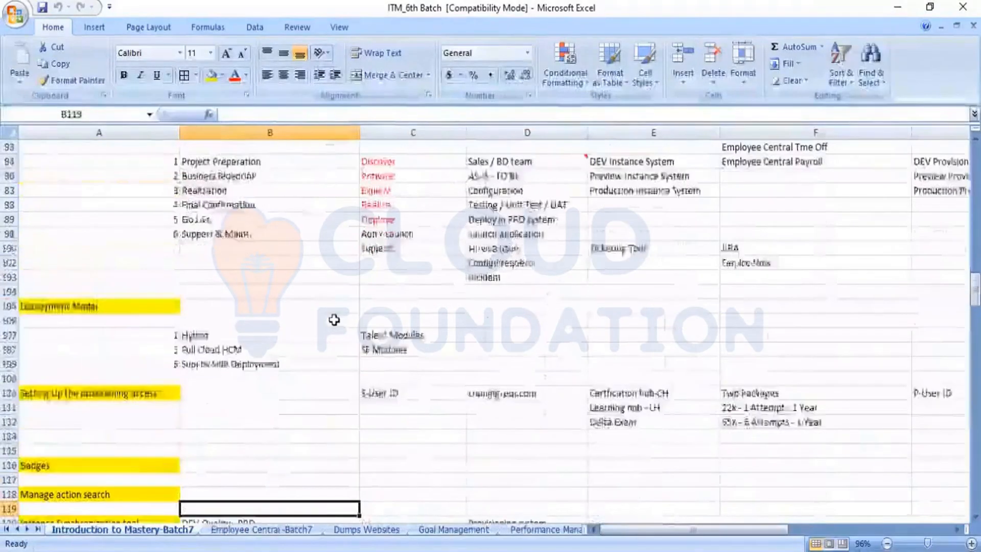
key("Up")
key("Up")
key("Up")
key("Up")
key("Up")
key("Up")
key("Up")
key("Up")
key("Up")
key("Up")
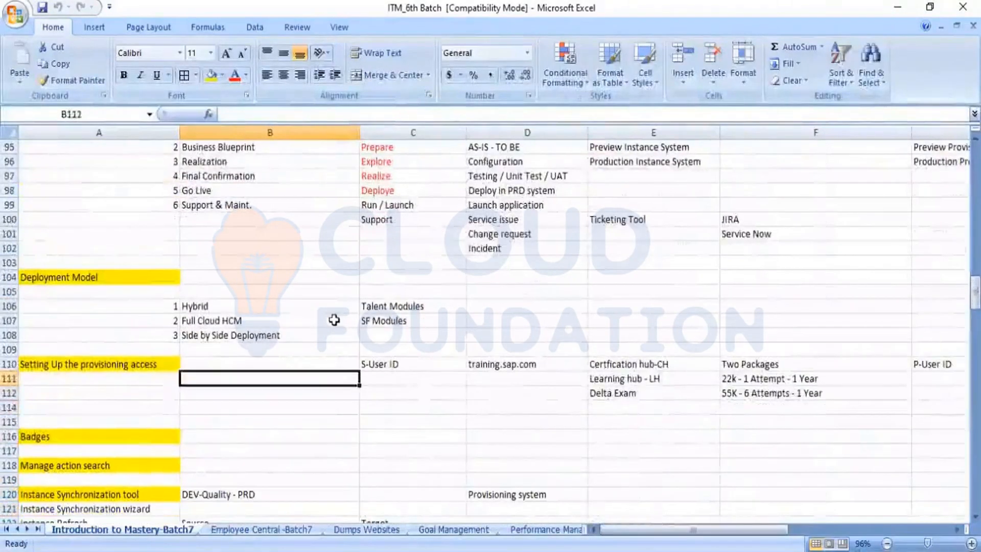
key("Left")
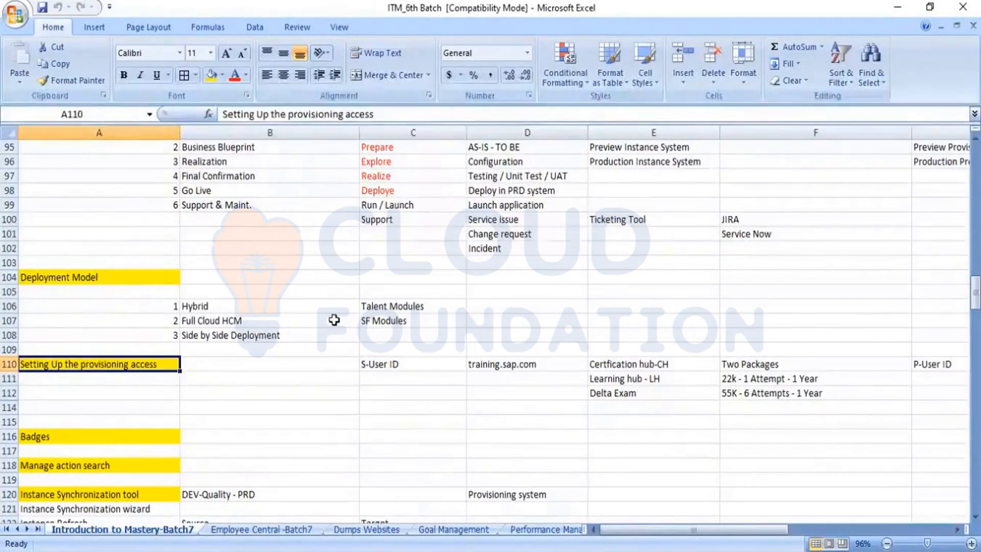
key("Right")
key("Right")
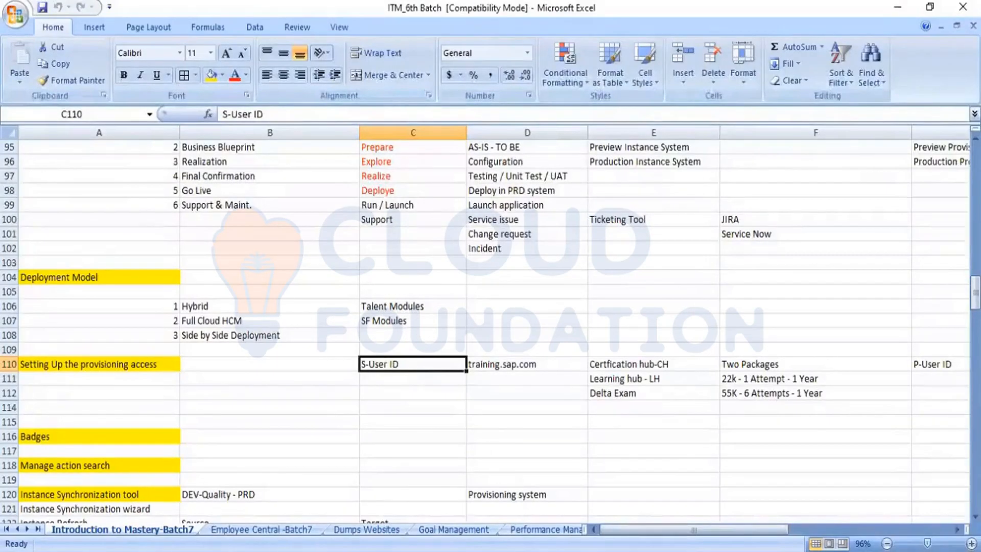
key("alt+Tab")
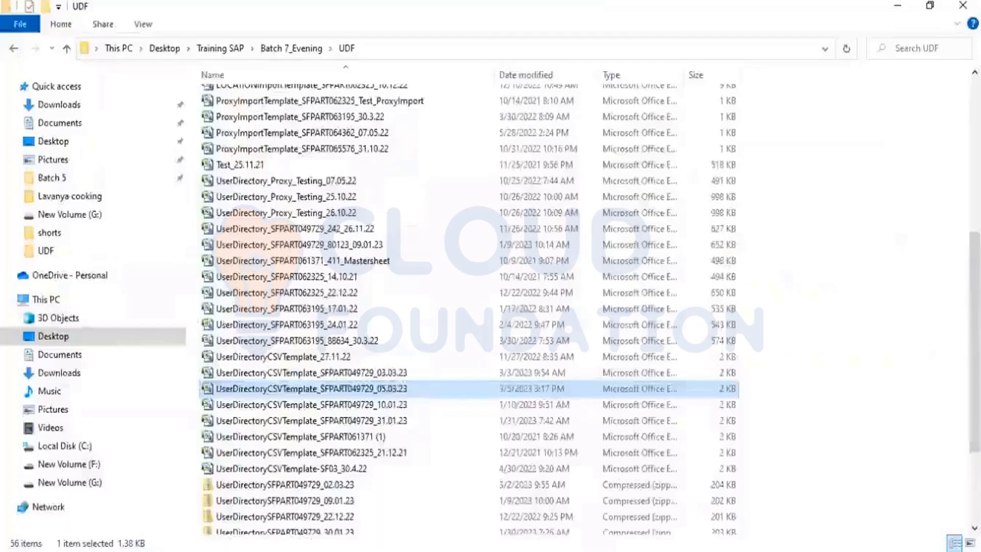
Launch the Provisioning Screenshot Word file from Batch 7_Evening > ITM, then return to the ITM_6th Batch workbook
left_click(294, 53)
left_click(230, 135)
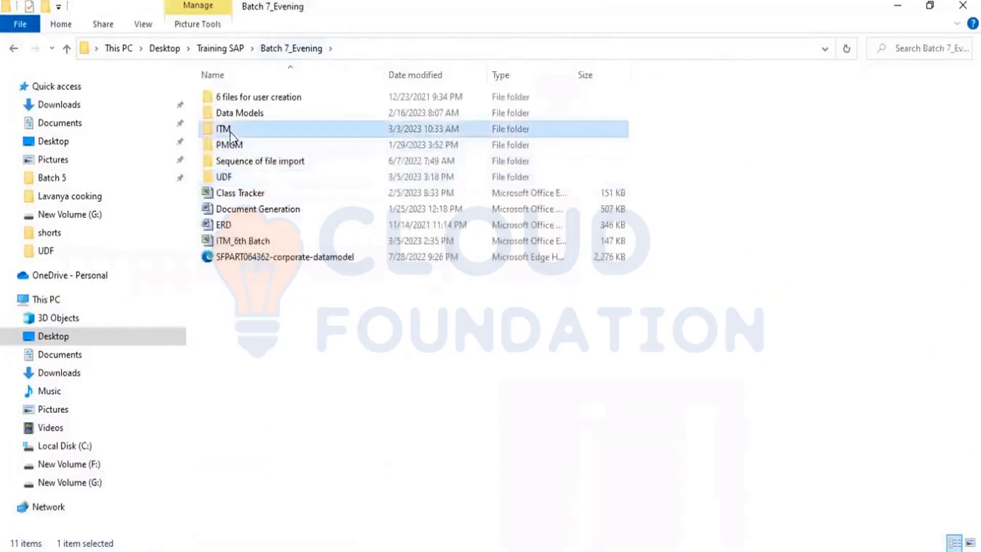
double_click(231, 135)
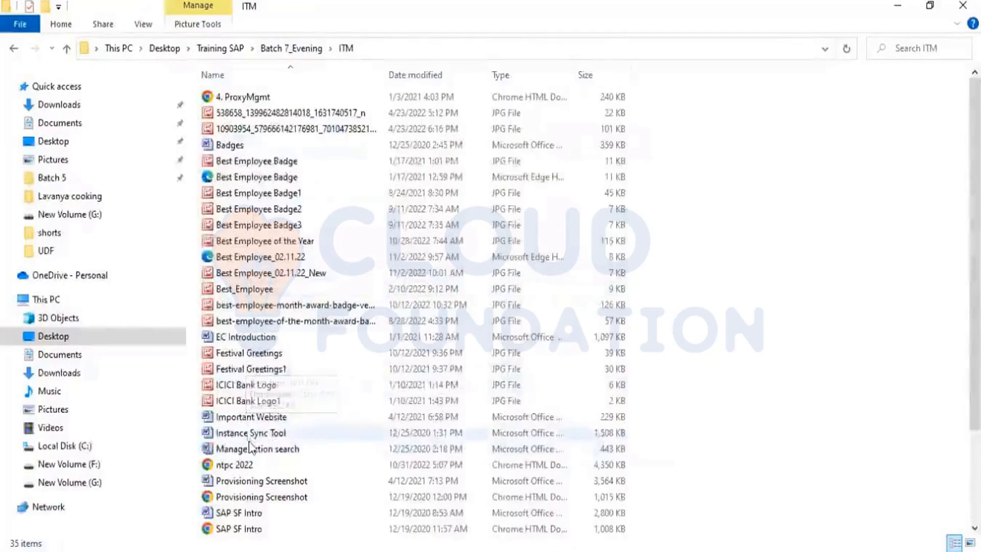
double_click(270, 483)
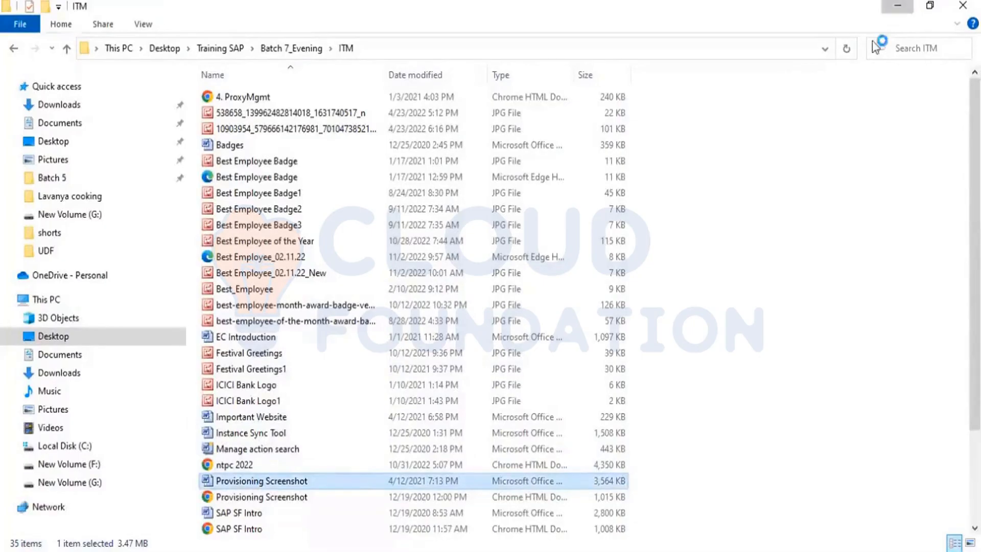
key("alt+Tab")
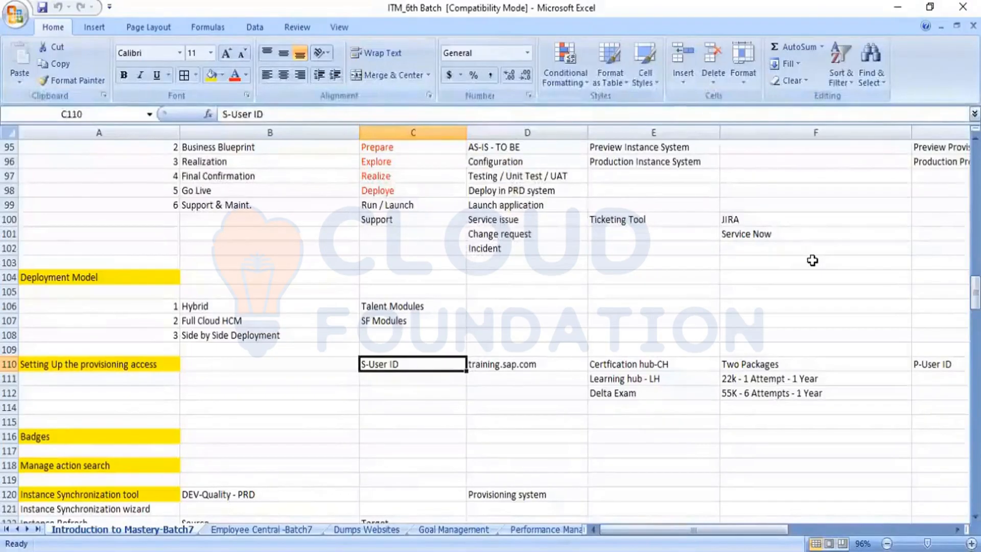
Bring the Provisioning Screenshot document forward at its Provisioning Account Setup page
key("alt+Tab")
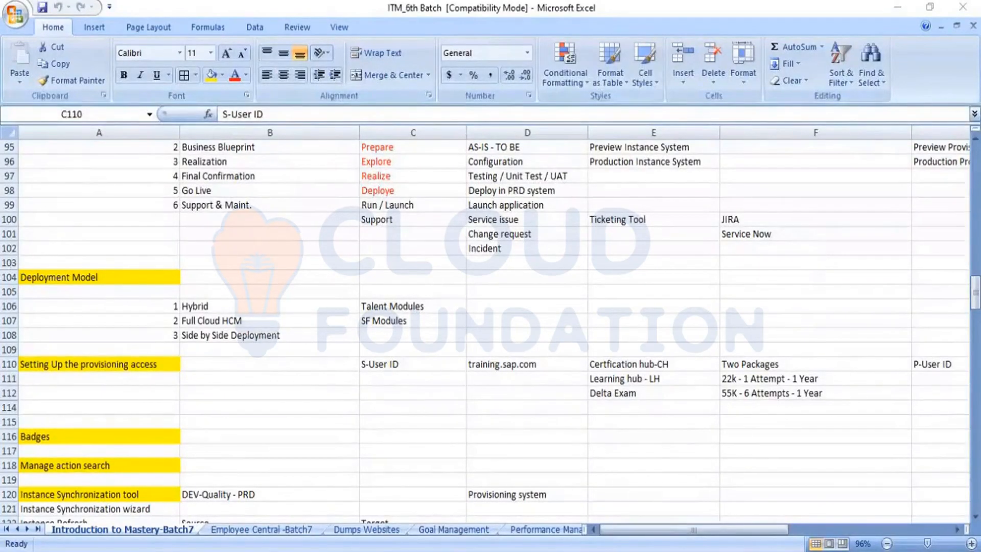
key("alt+Tab")
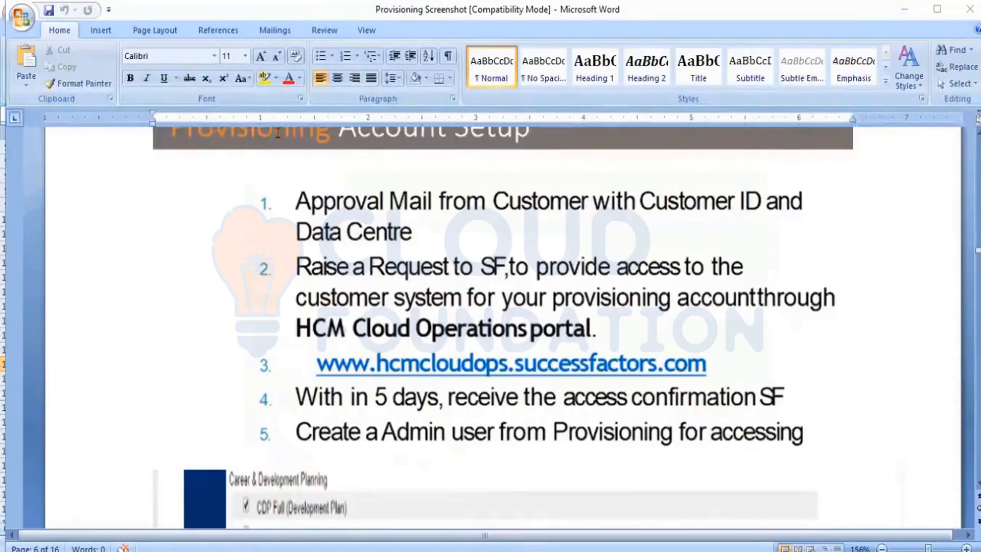
Scroll past the numbered Provisioning Account Setup steps to the hcmcloudops.successfactors.com/home/index page
scroll(277, 133, "down", 10)
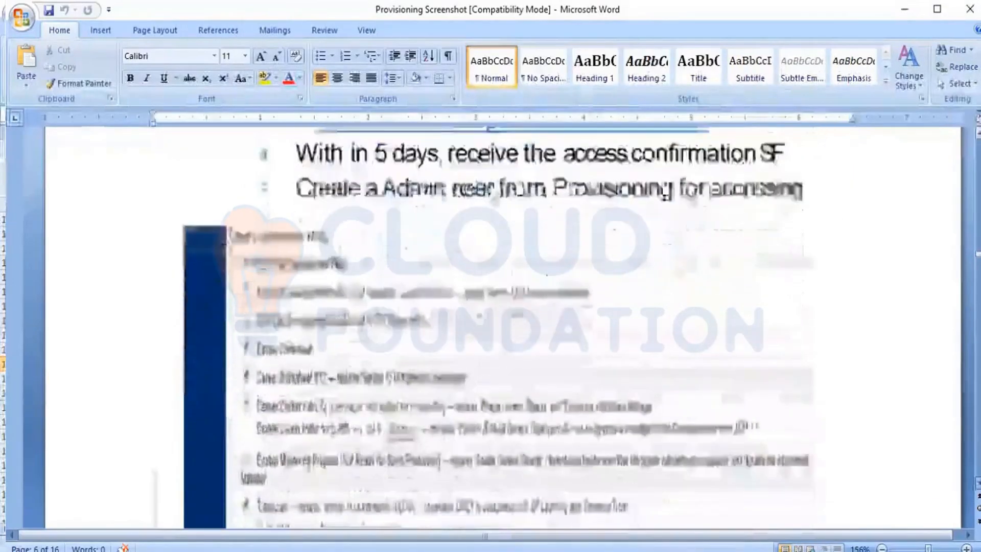
scroll(503, 306, "down", 10)
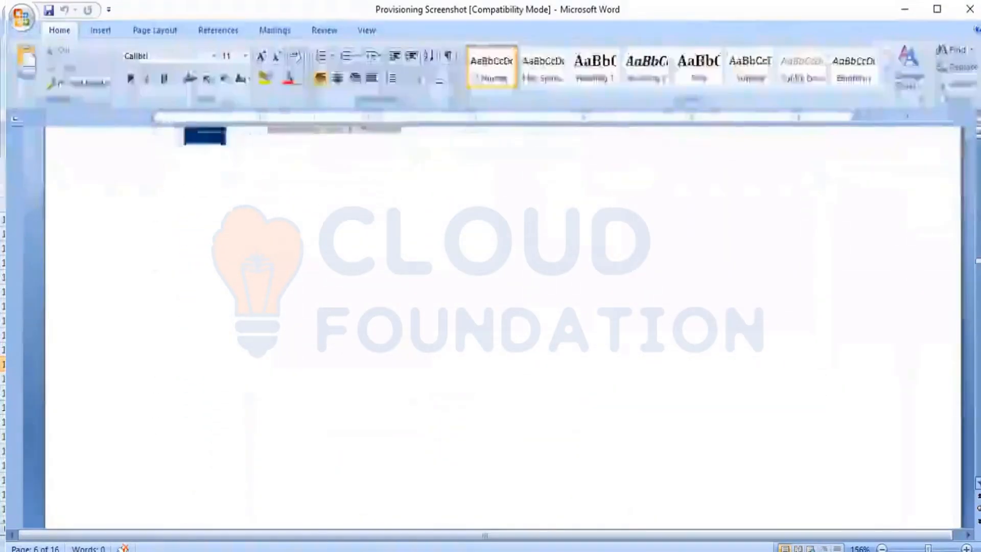
scroll(503, 306, "down", 8)
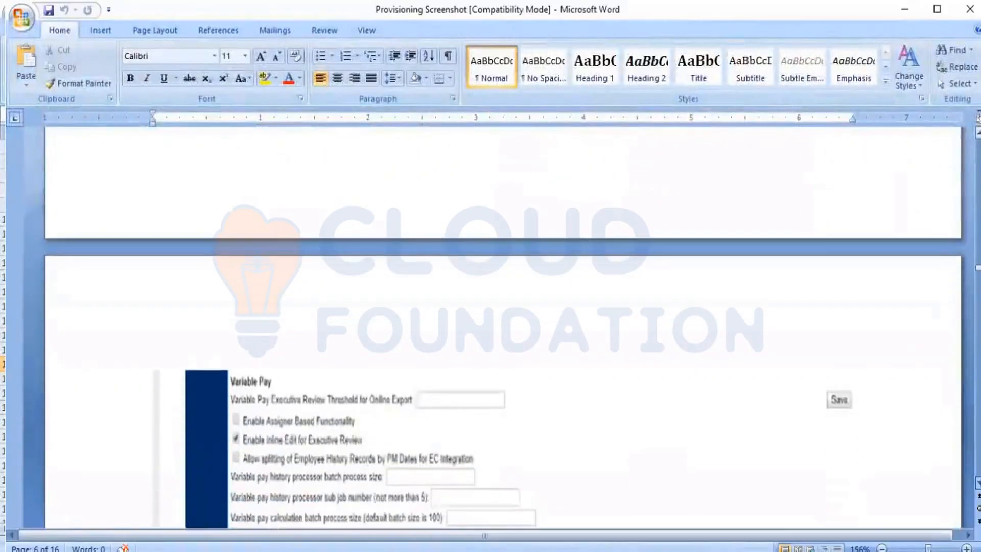
scroll(504, 306, "down", 5)
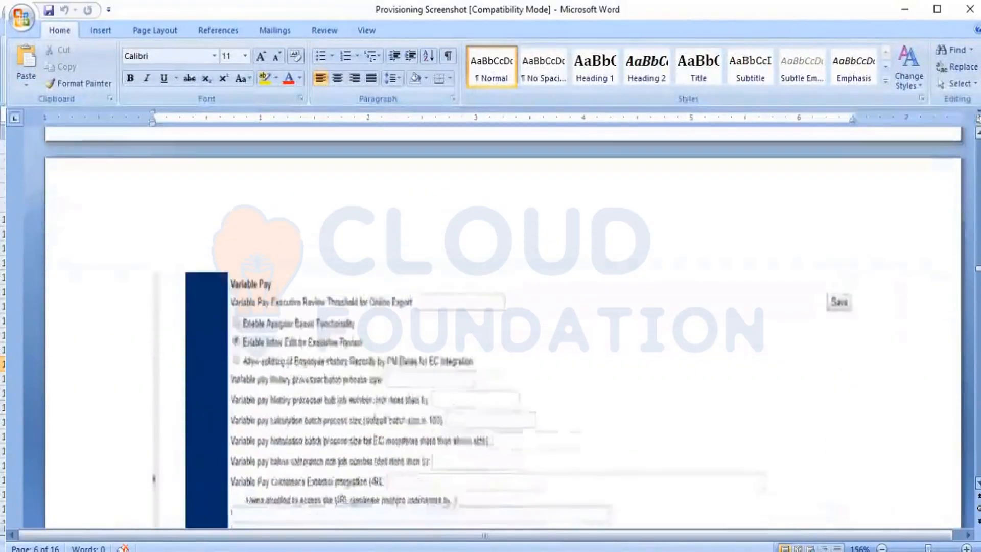
scroll(503, 307, "down", 8)
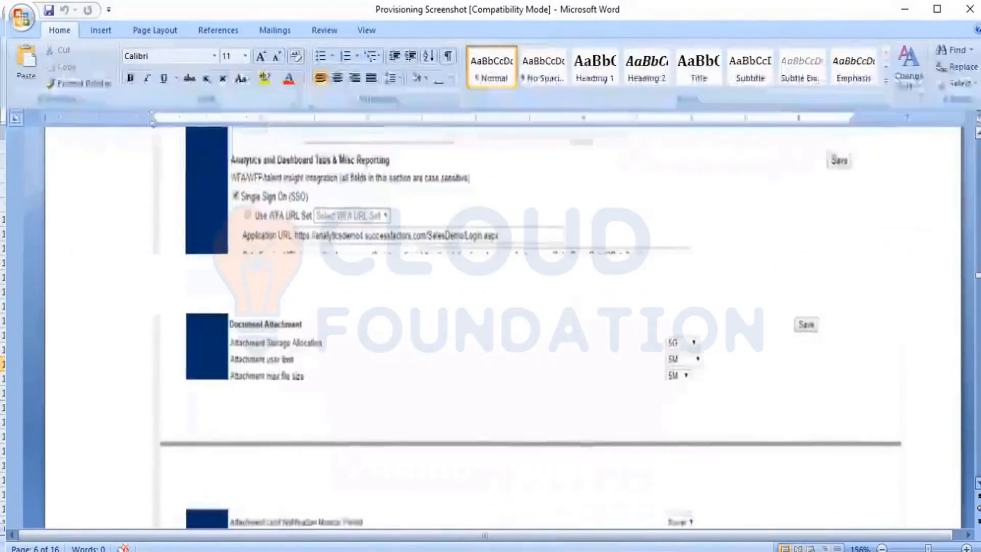
scroll(503, 306, "down", 8)
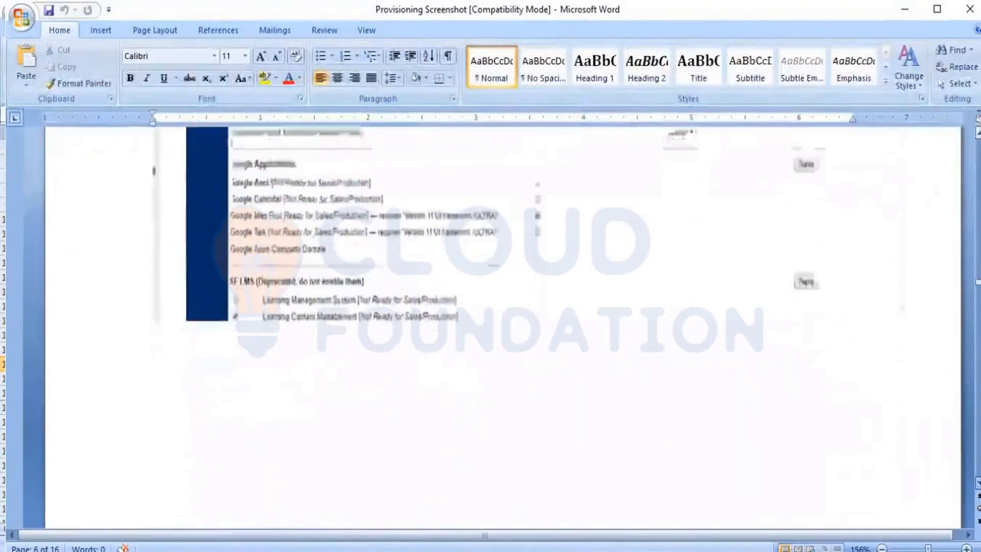
scroll(503, 307, "down", 8)
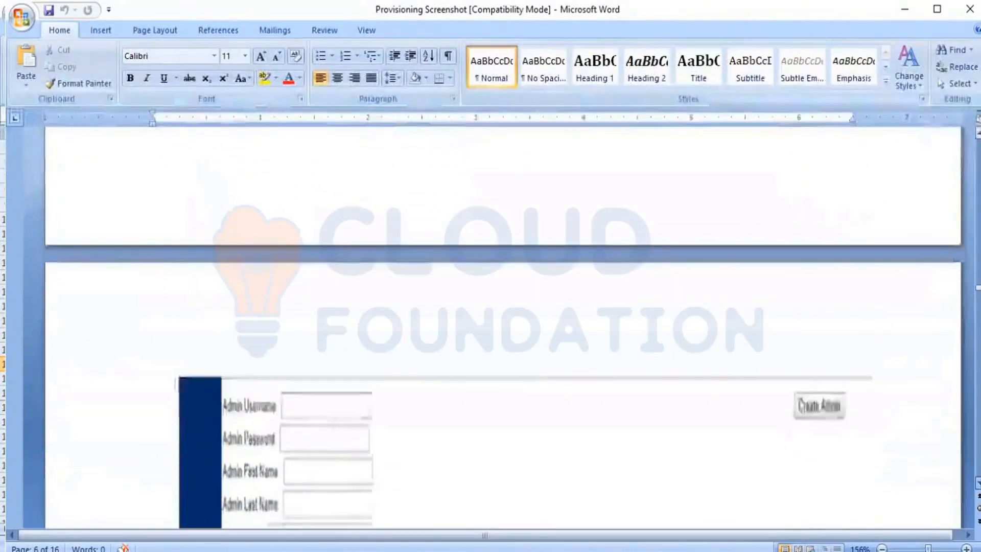
scroll(504, 307, "down", 8)
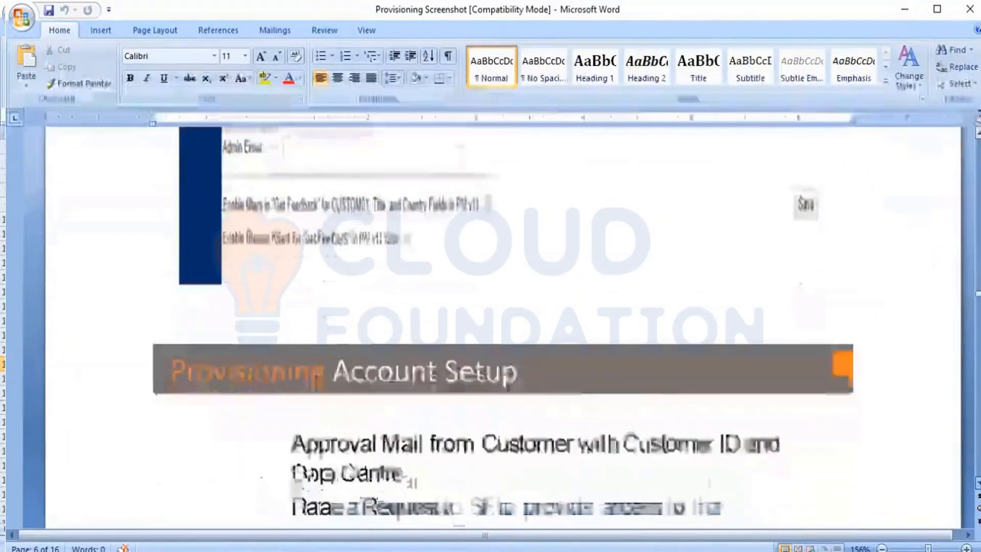
scroll(503, 327, "down", 4)
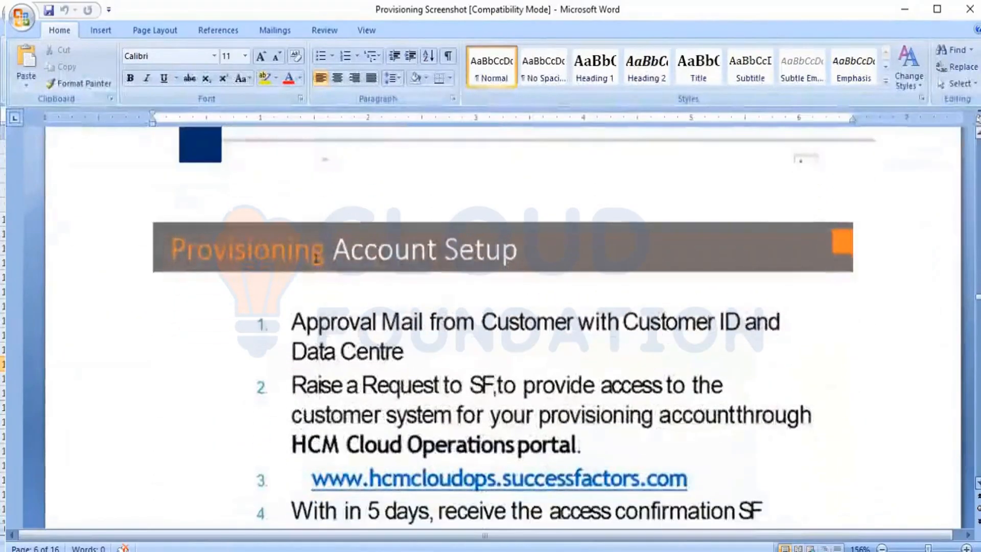
scroll(316, 246, "down", 10)
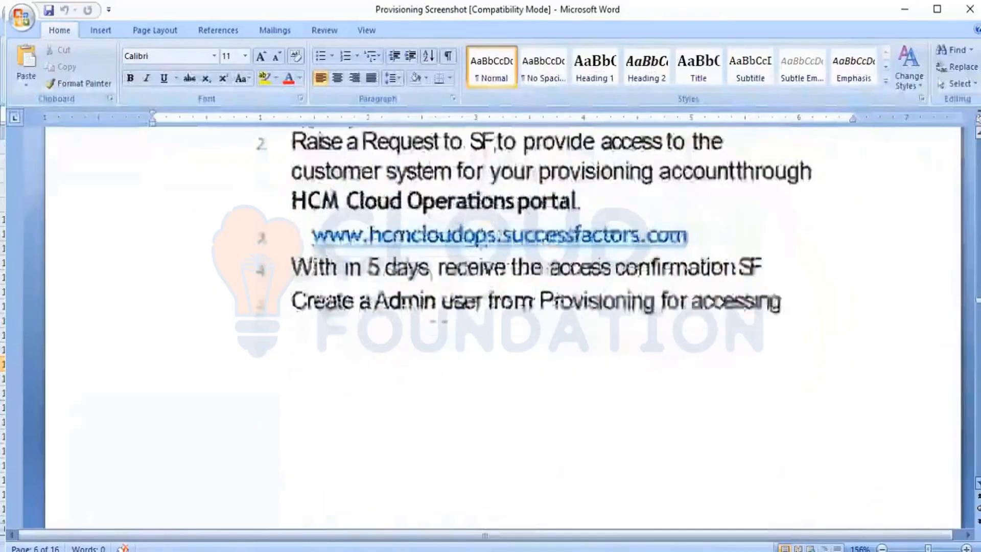
scroll(503, 327, "down", 4)
scroll(503, 327, "down", 7)
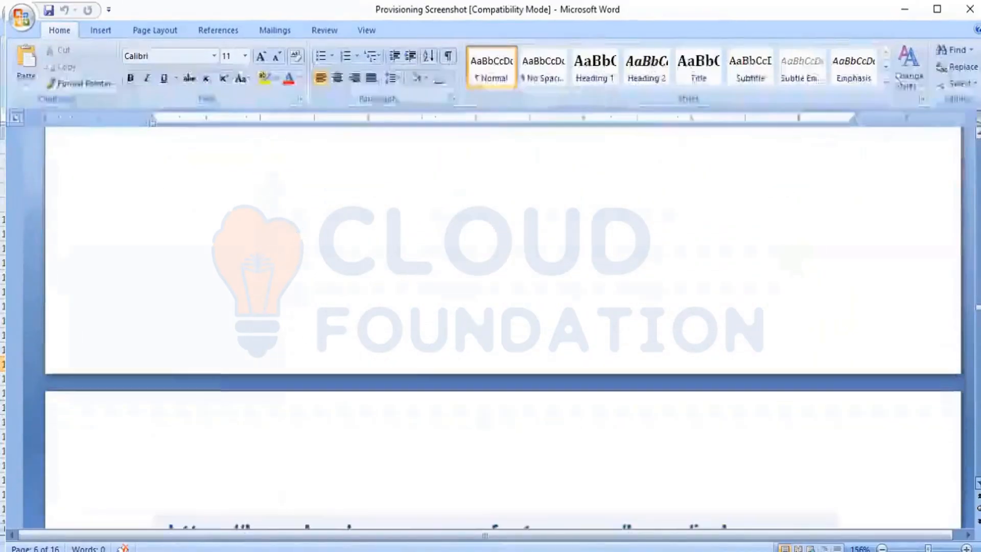
scroll(503, 327, "down", 5)
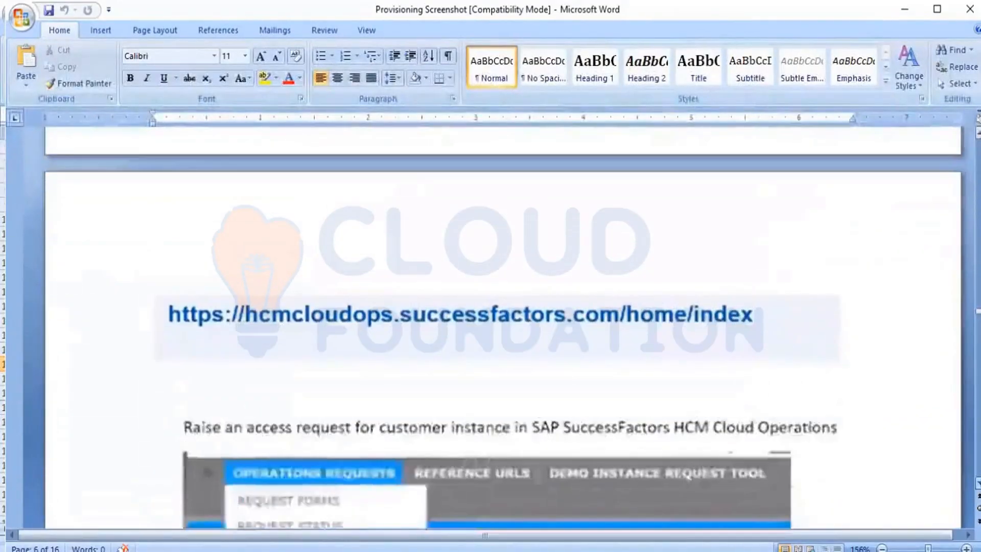
Scroll to the BizX Provisioning Account Mapping Requests box listing Customer and Demo Instance Access Requests
scroll(503, 327, "down", 1)
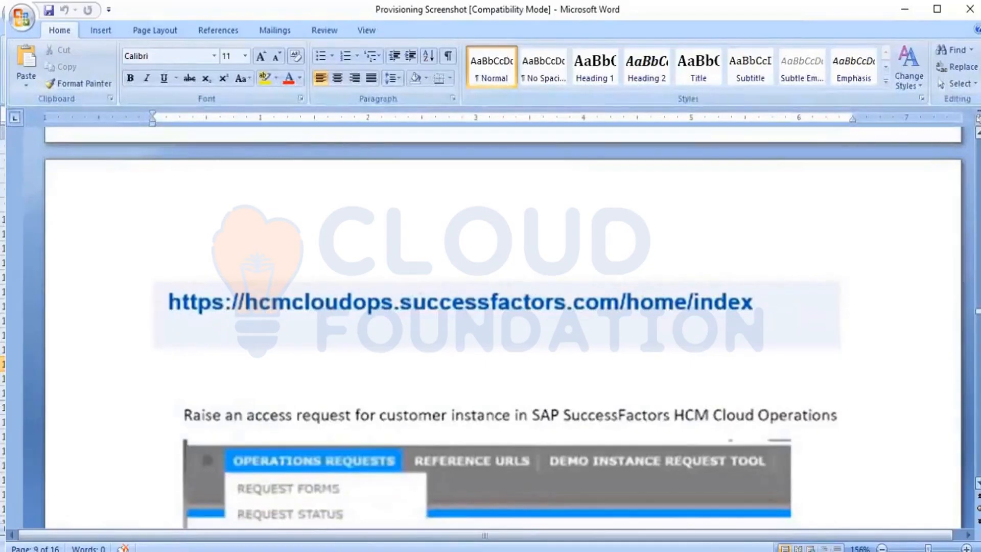
scroll(504, 327, "down", 1)
scroll(503, 327, "down", 5)
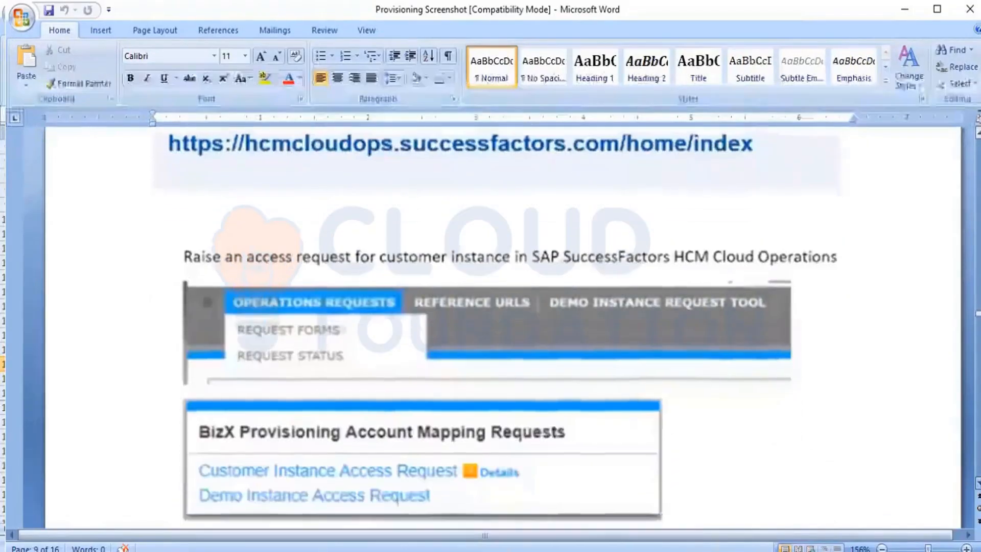
scroll(503, 327, "down", 2)
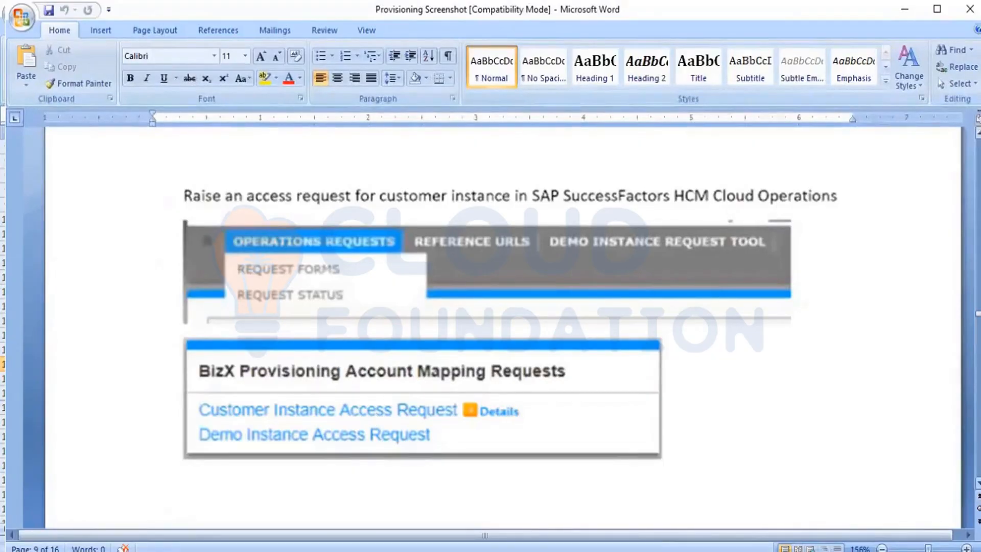
Scroll past the SAP operations requests screenshot to the Customer Instance Access Request (CAR) form instructions
scroll(504, 327, "down", 4)
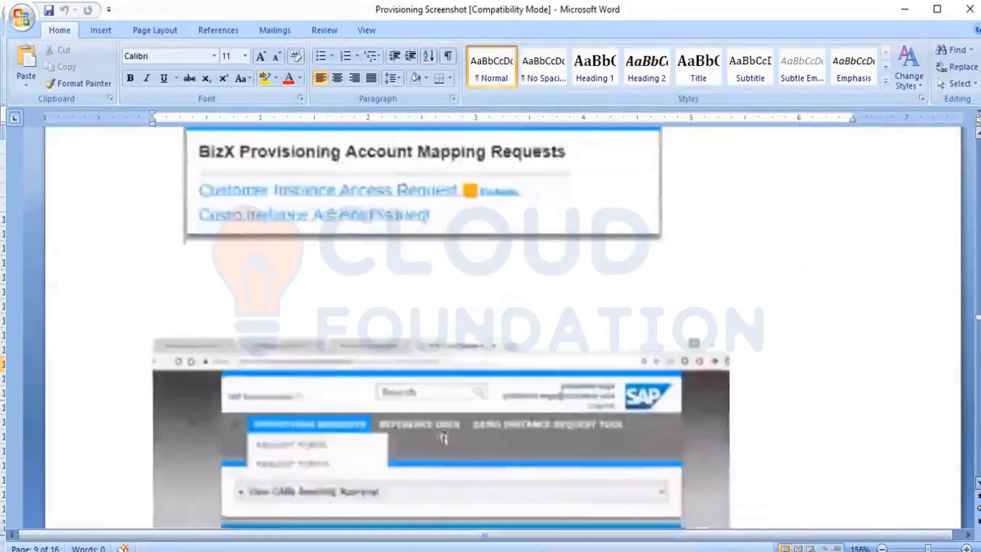
scroll(441, 357, "down", 3)
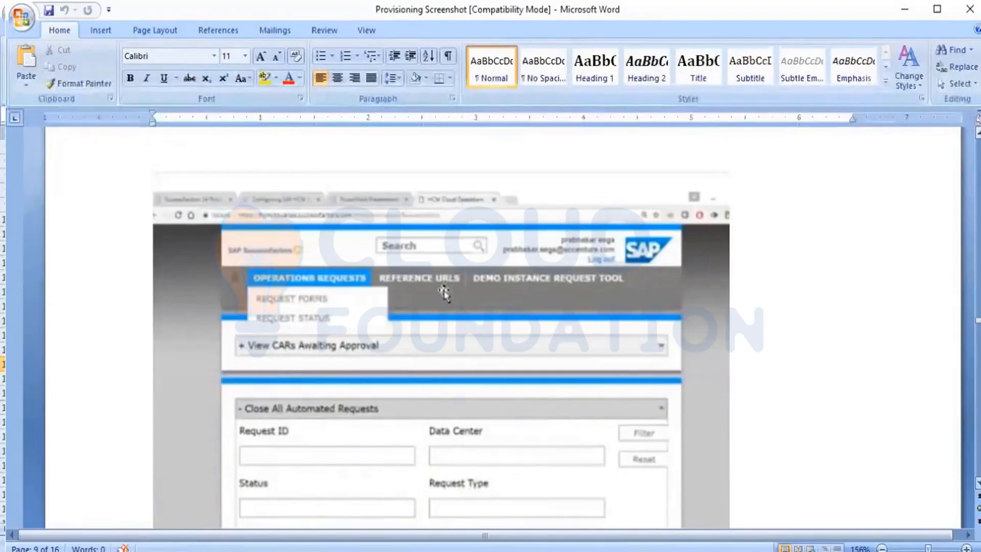
scroll(441, 327, "down", 2)
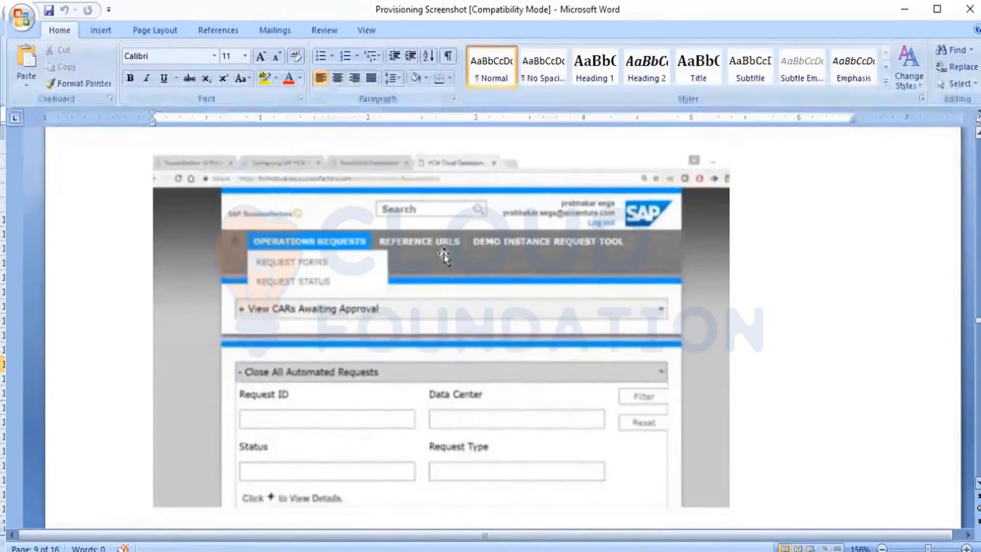
scroll(441, 327, "down", 1)
scroll(442, 327, "down", 1)
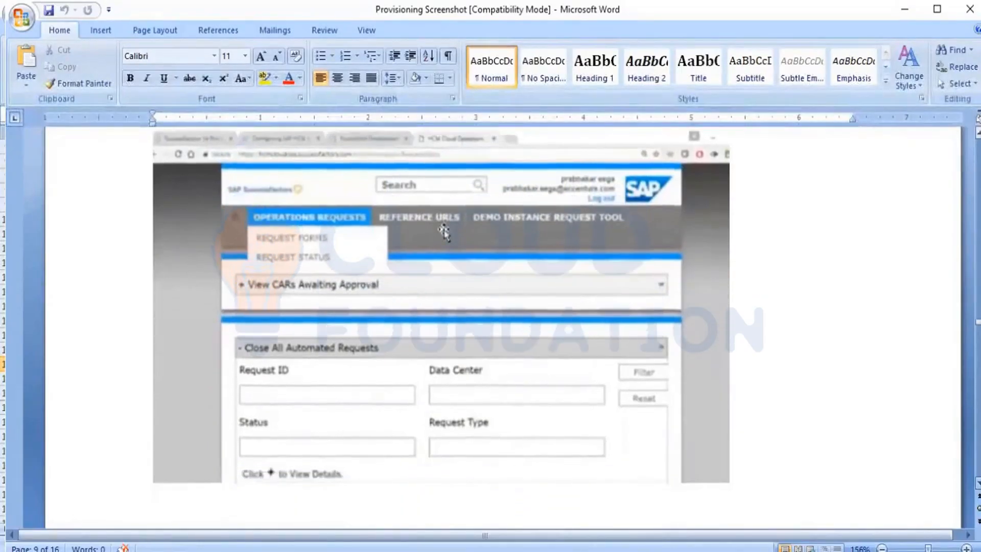
scroll(441, 312, "down", 2)
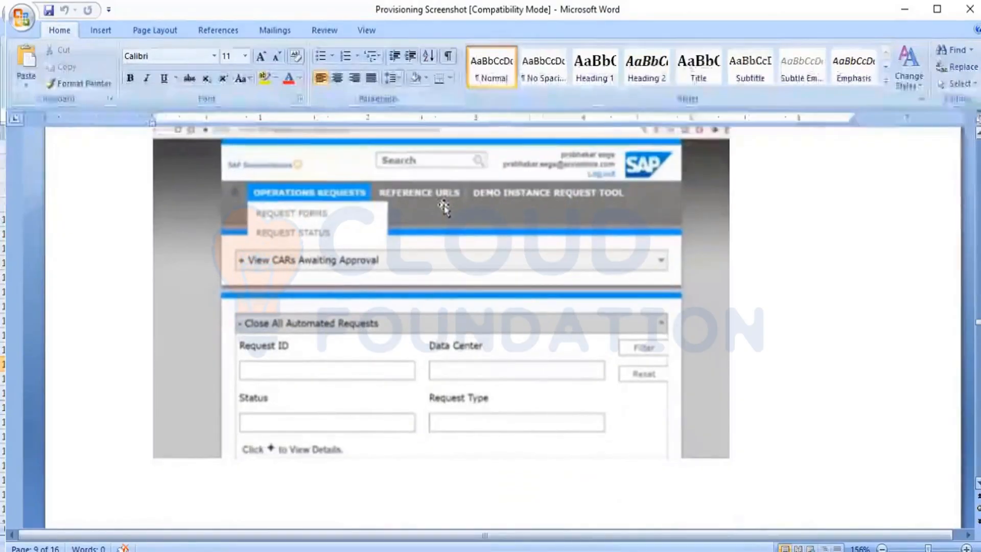
scroll(441, 291, "down", 1)
scroll(442, 286, "down", 4)
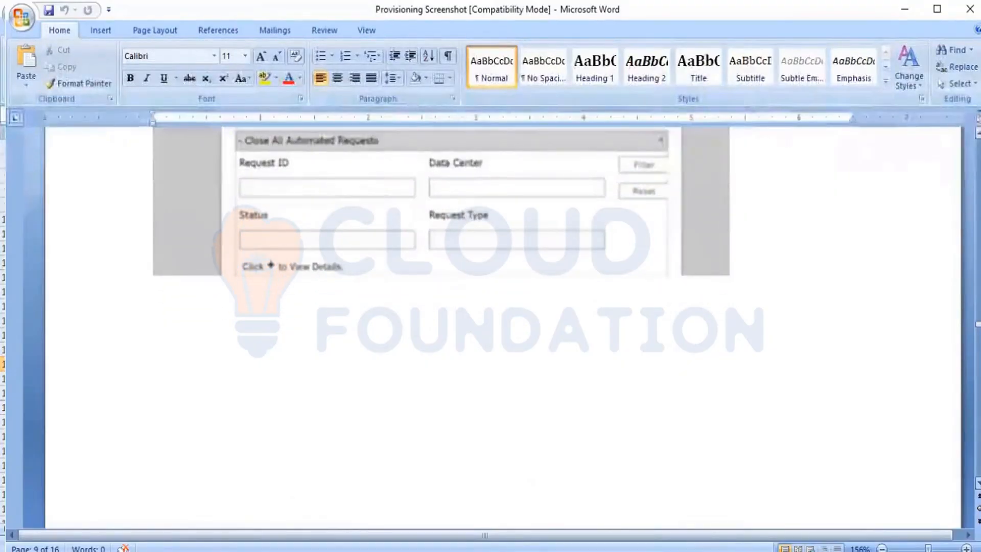
scroll(441, 286, "down", 1)
scroll(442, 286, "down", 5)
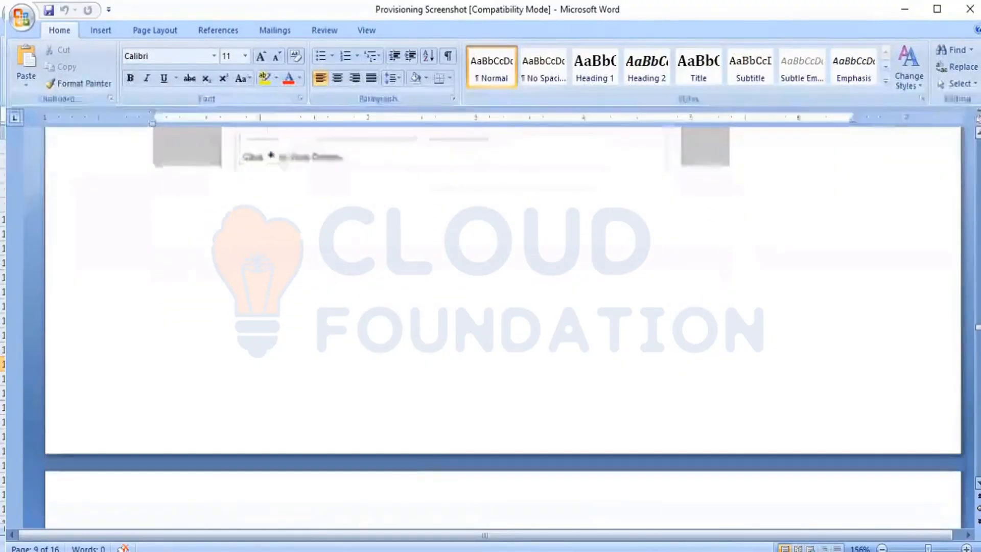
scroll(441, 286, "down", 7)
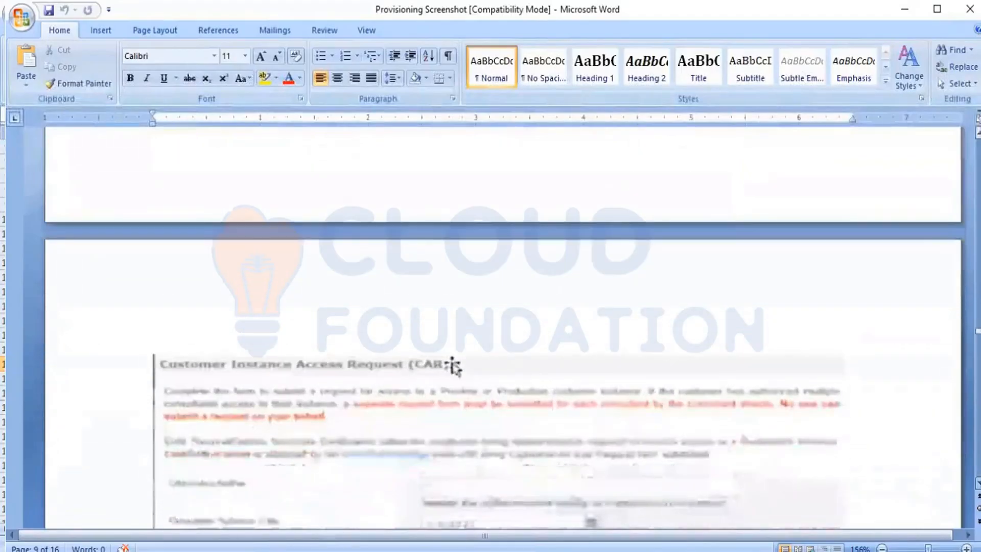
Scroll past the CAR form's company ID fields to the product checkboxes starting with Employee Central
scroll(498, 327, "down", 3)
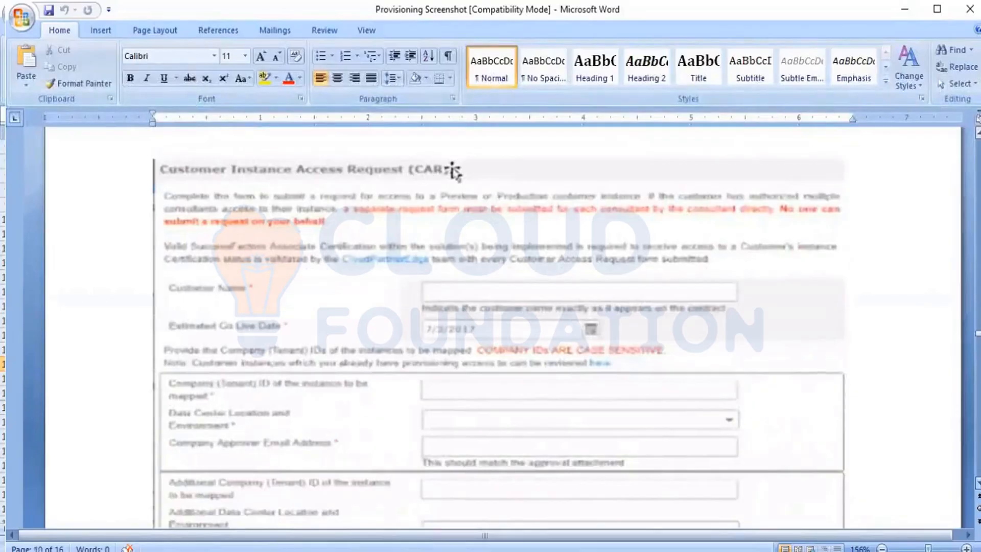
scroll(499, 327, "down", 1)
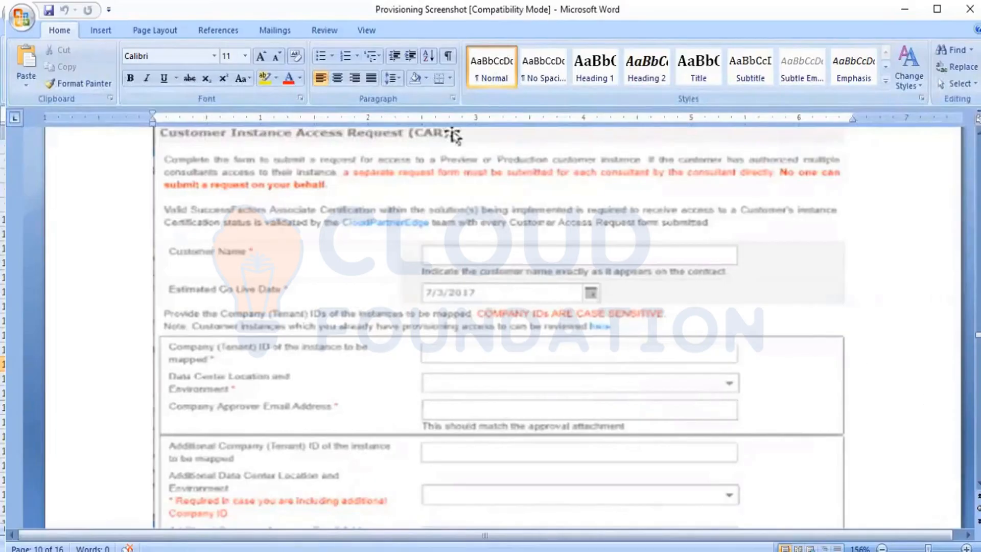
scroll(453, 135, "down", 4)
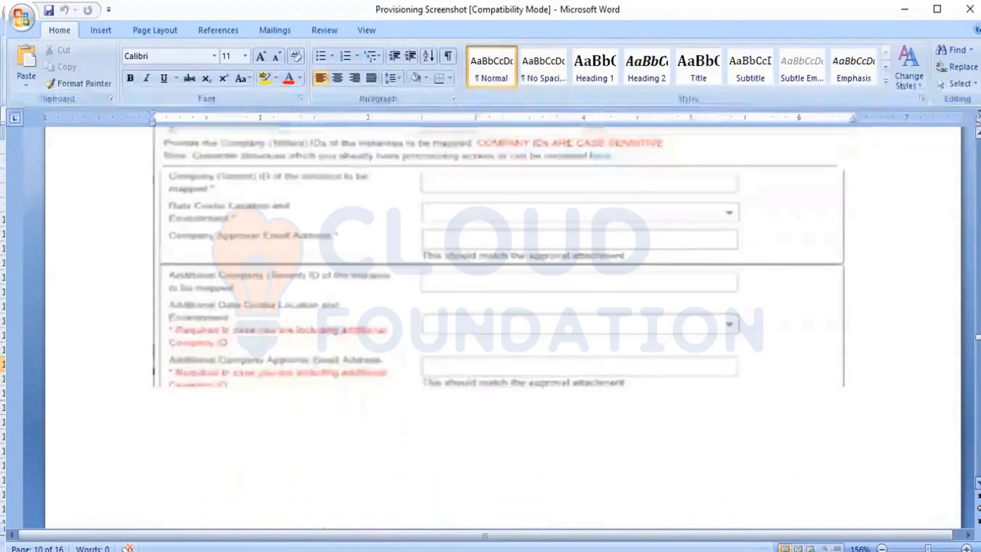
scroll(498, 255, "down", 8)
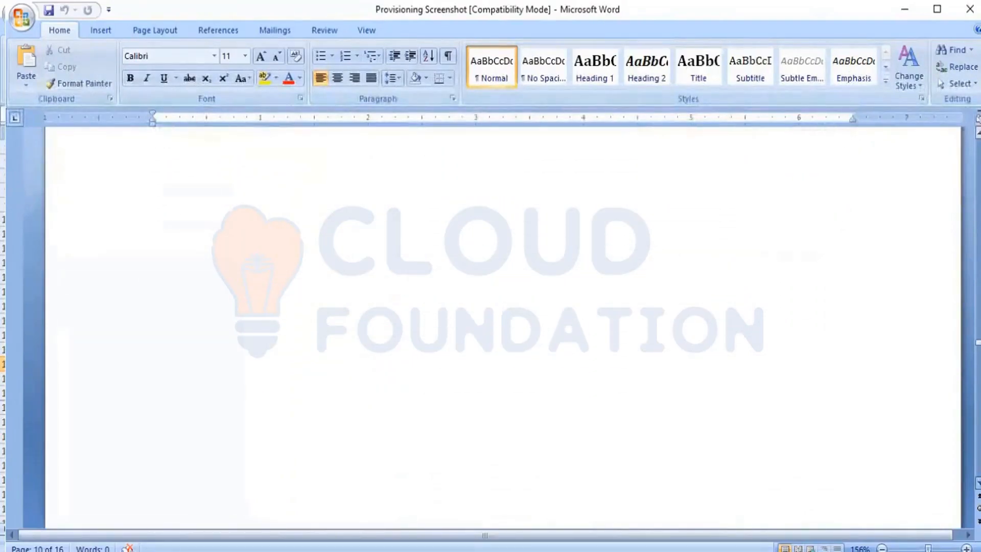
scroll(503, 327, "down", 4)
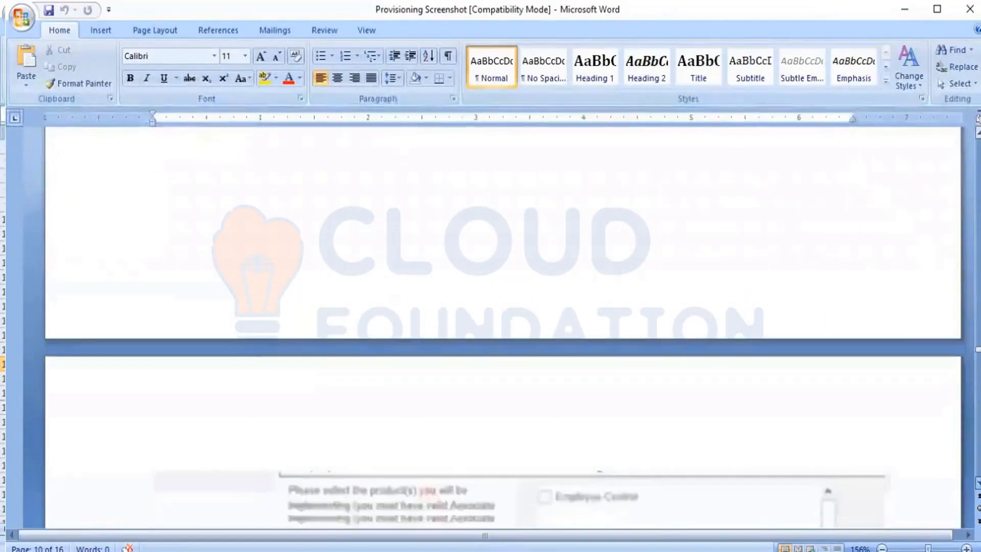
Scroll through the consultant, region and location fields to the attachments and Submit/Cancel buttons
scroll(515, 460, "down", 7)
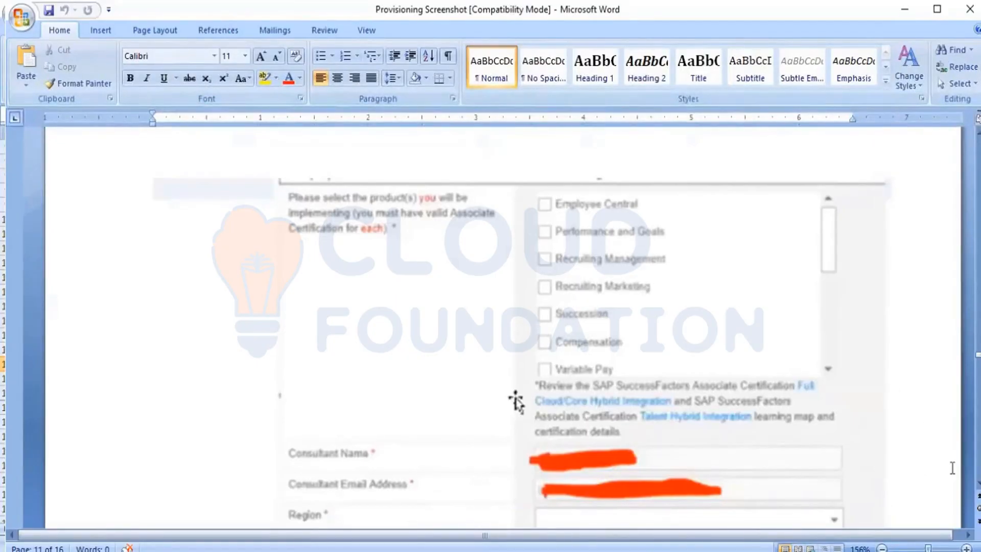
scroll(516, 401, "down", 5)
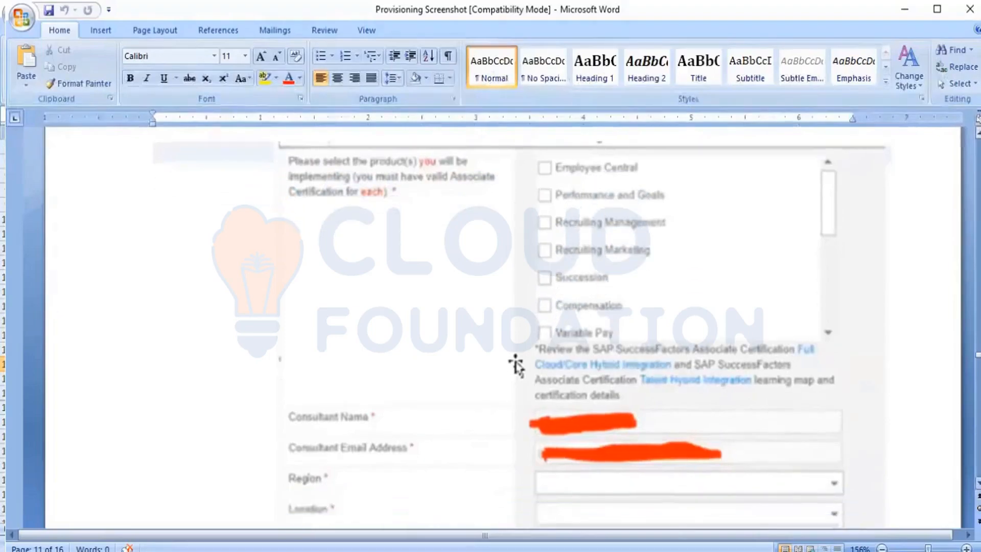
scroll(516, 254, "down", 3)
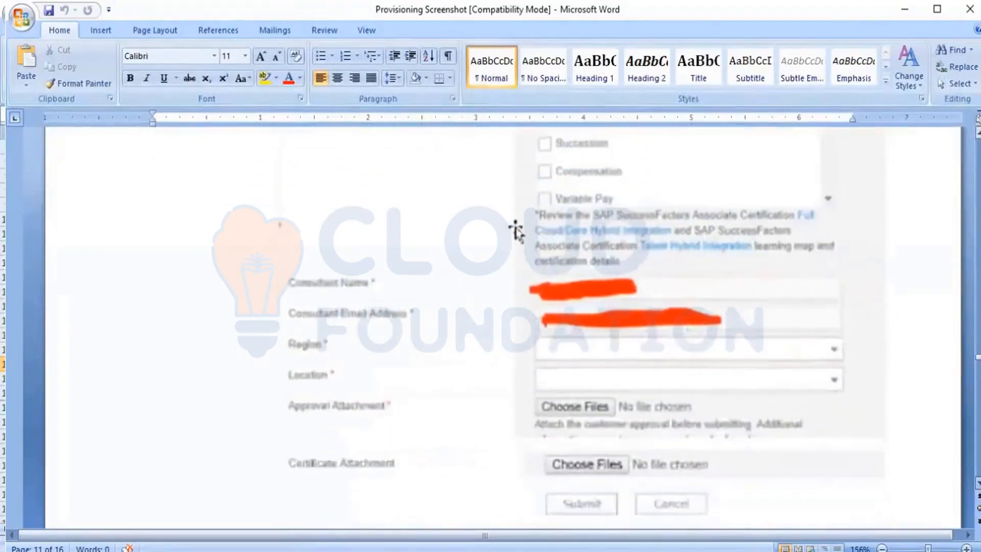
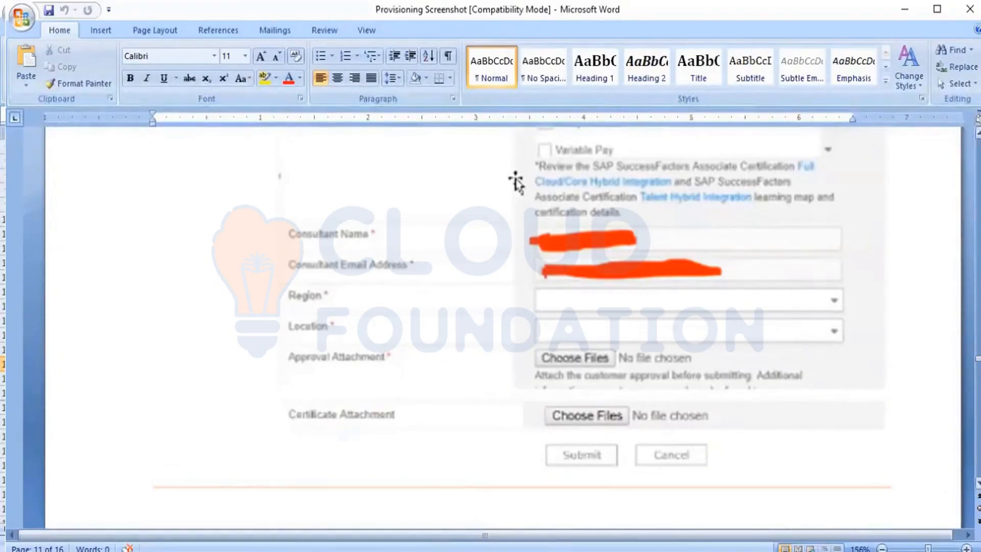
Scroll from page 11 back to the SuccessFactors Provisioning Companies screenshot on the first page
left_click_drag(978, 358, 979, 144)
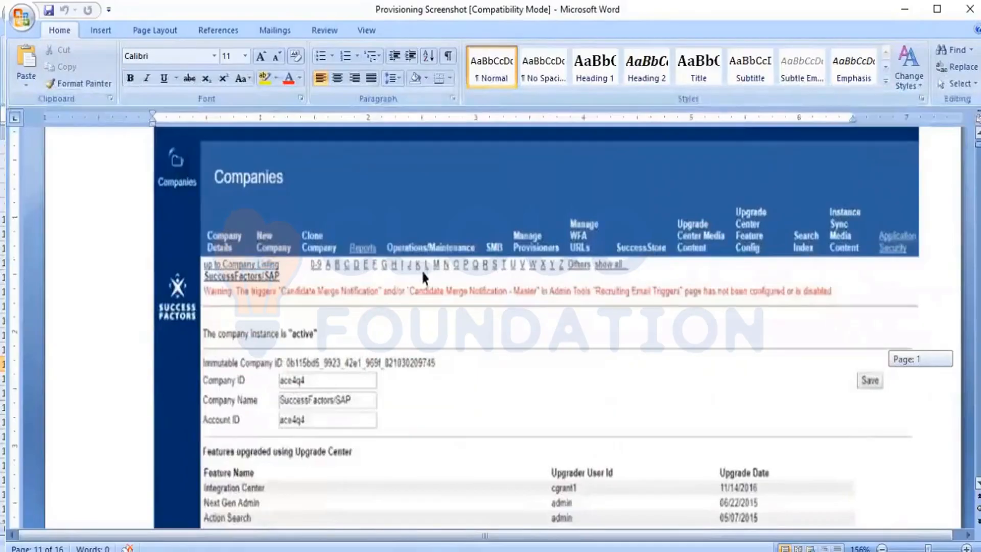
scroll(503, 327, "up", 2)
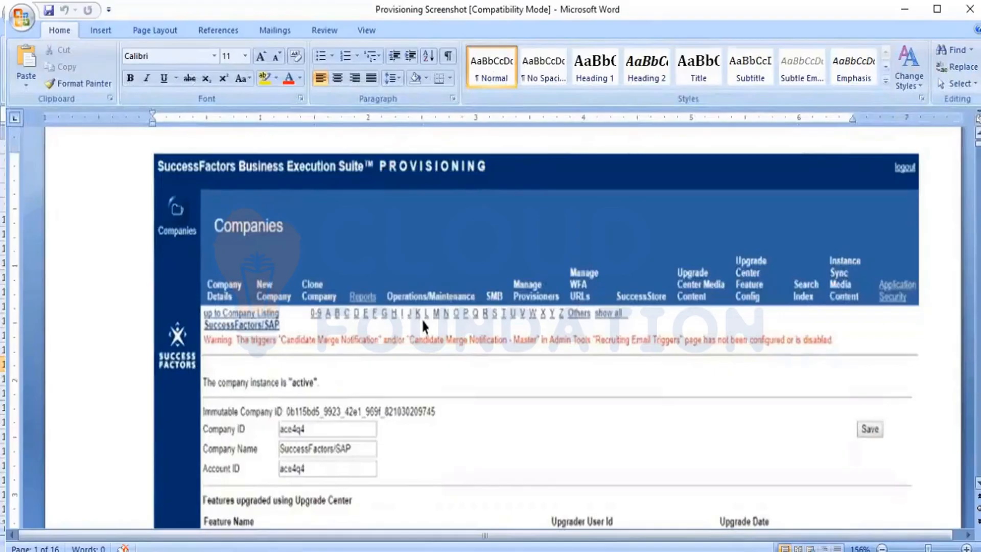
Select the embedded Companies page screenshot listing the upgraded features
scroll(490, 327, "down", 2)
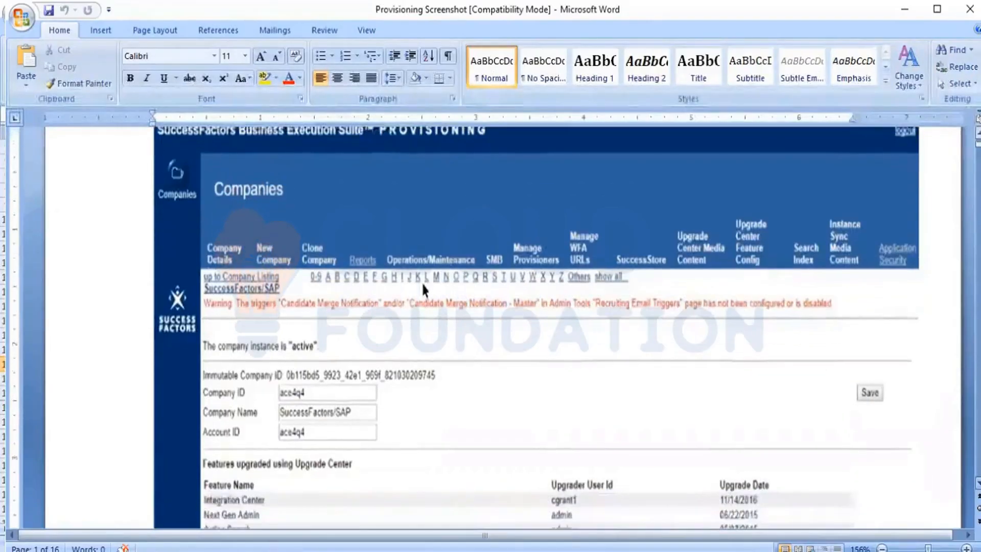
scroll(465, 407, "down", 3)
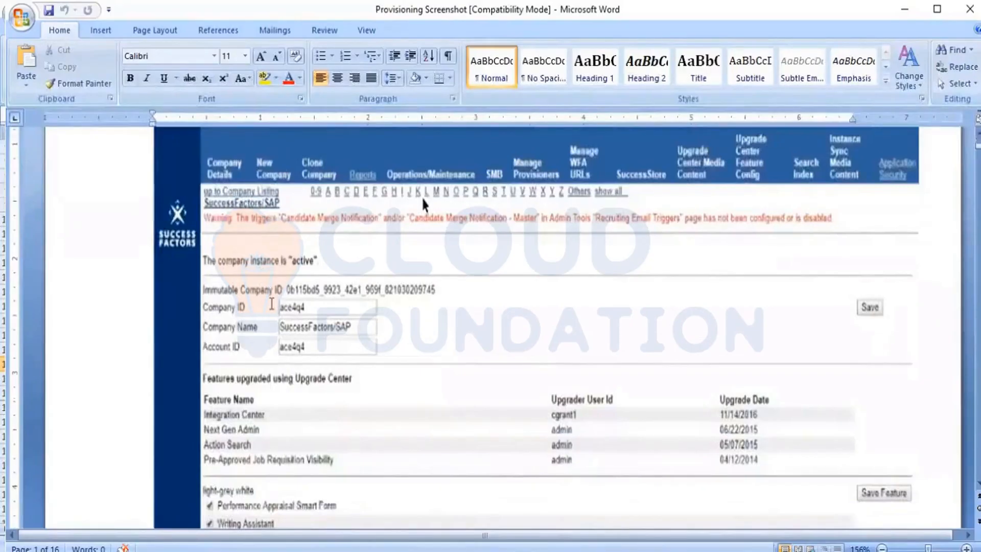
right_click(270, 306)
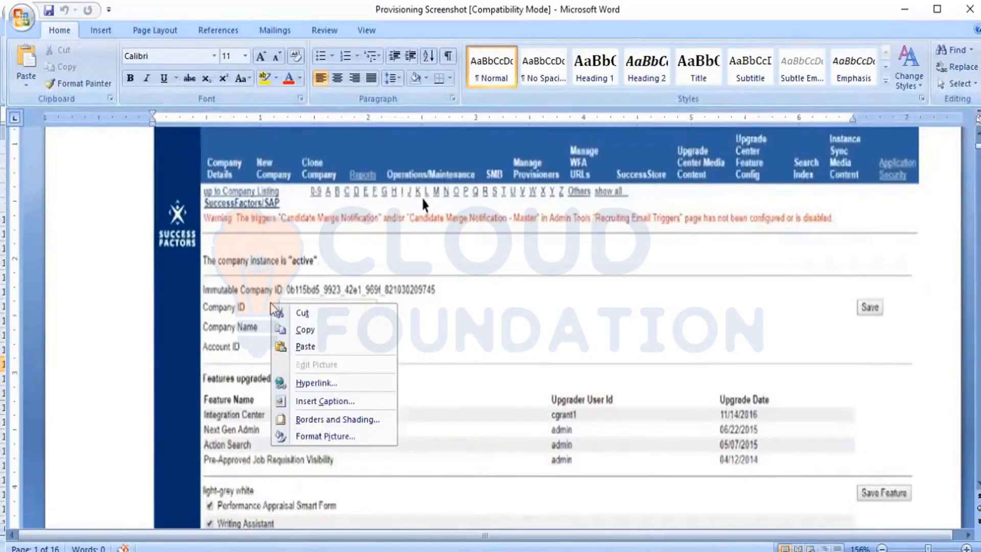
left_click(481, 337)
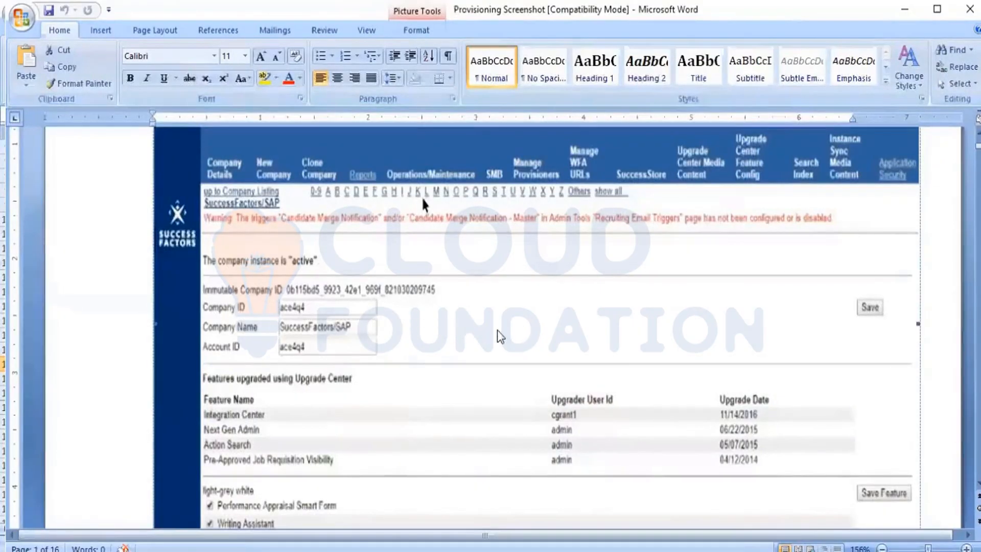